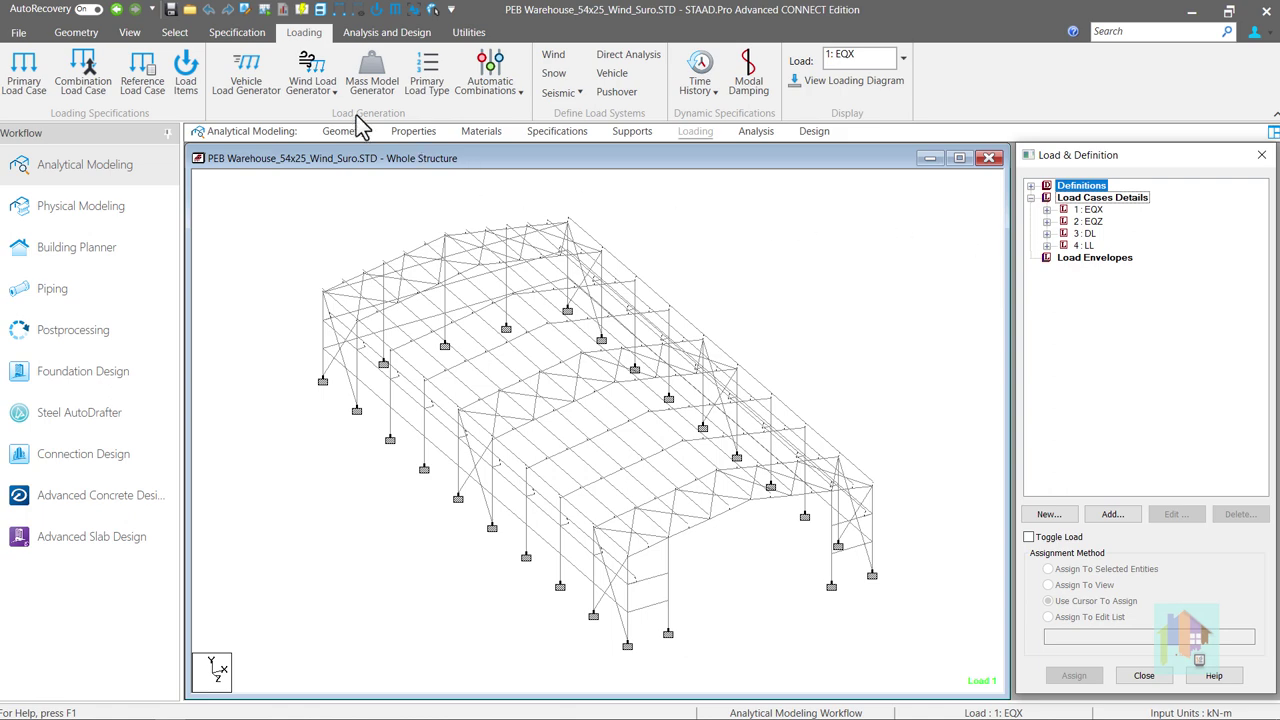
Step: Start wind load generation to IS 875 (Part 3) : 2015 with Rectangular Clad Building as the structure type
left_click(336, 93)
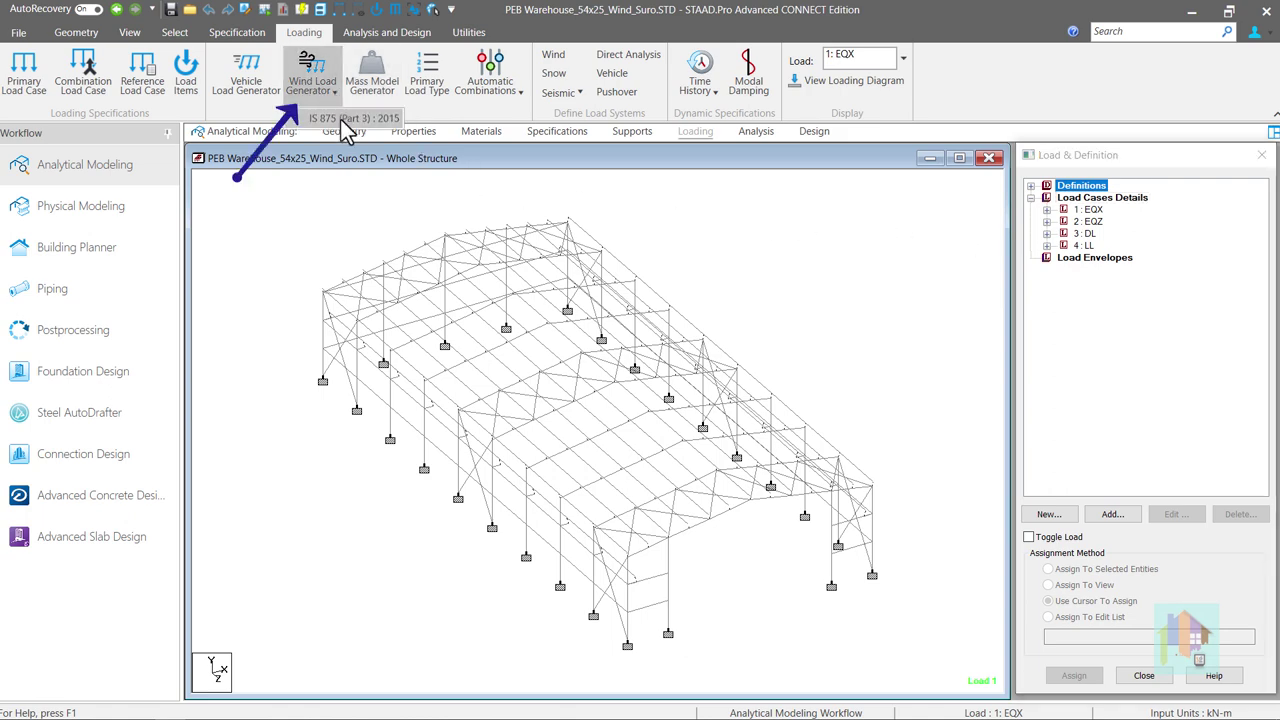
left_click(343, 120)
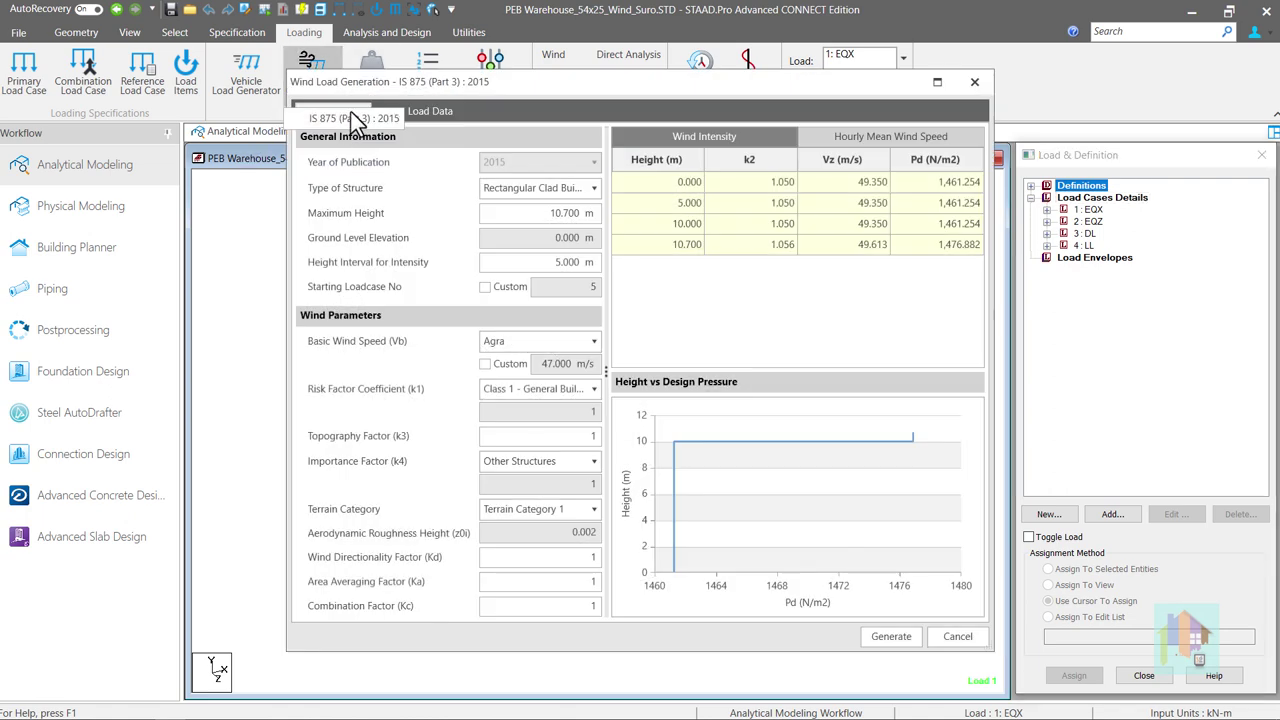
left_click_drag(369, 81, 498, 84)
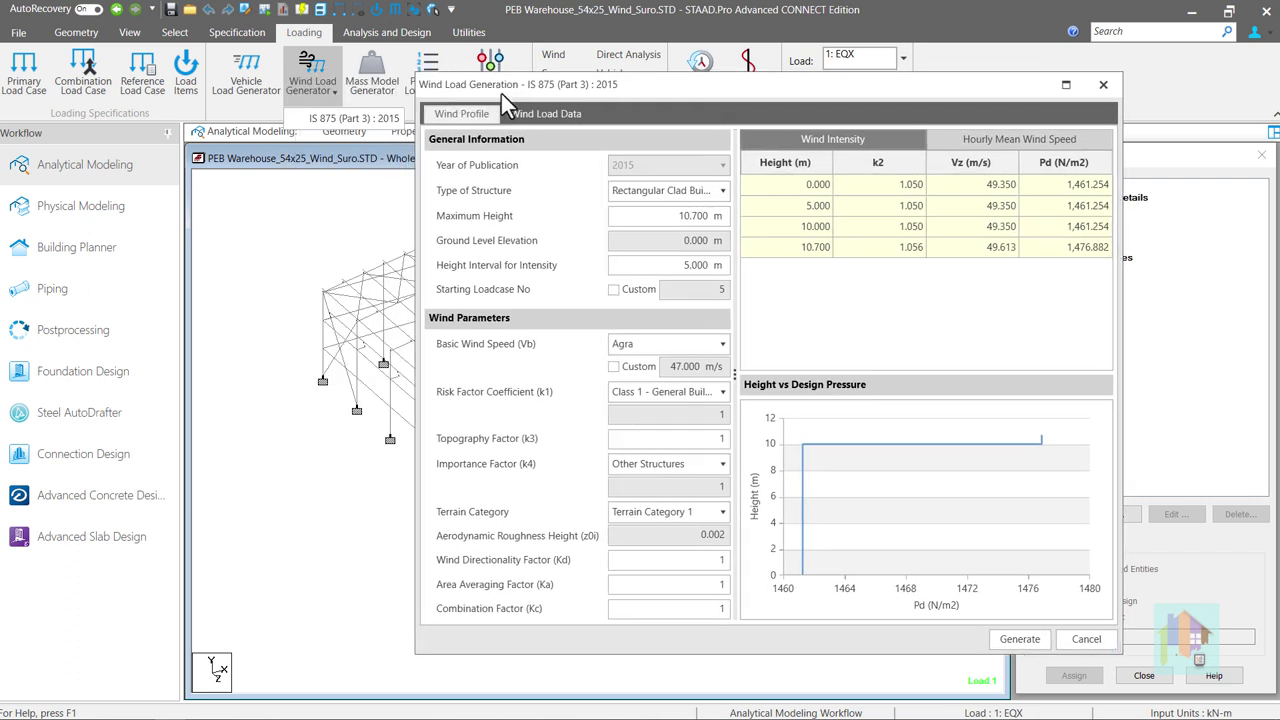
left_click(696, 191)
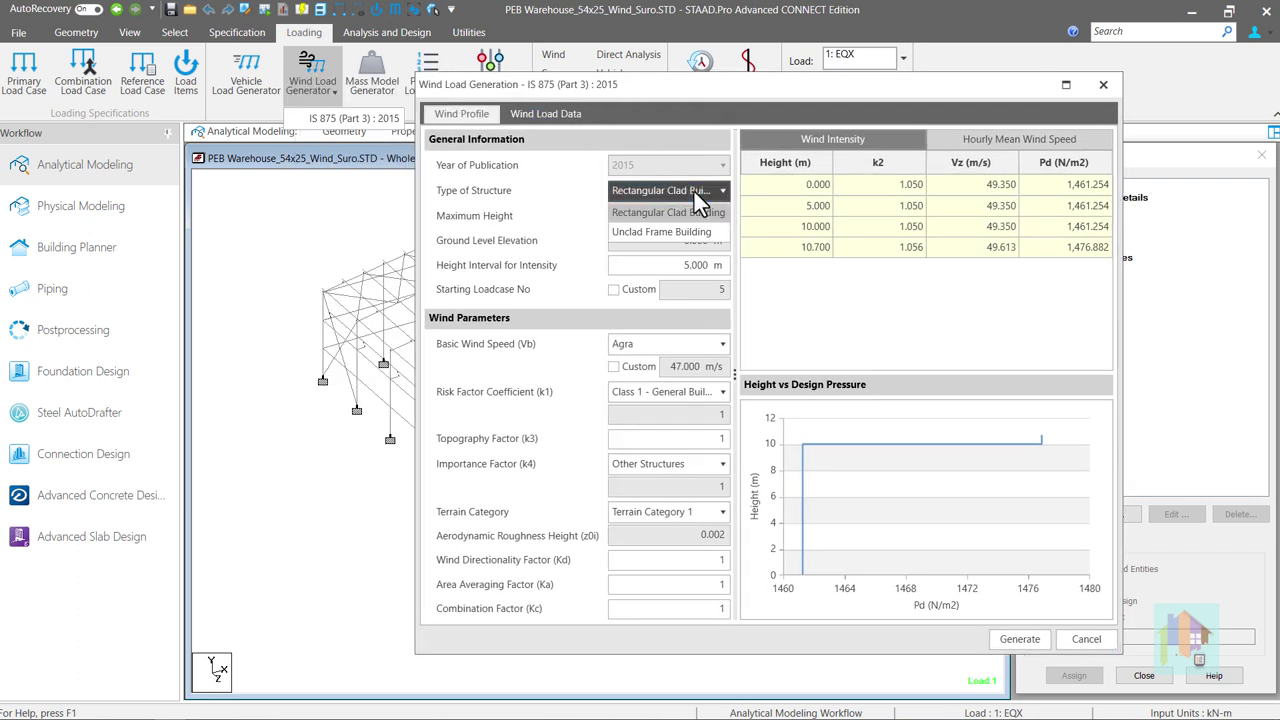
left_click(694, 192)
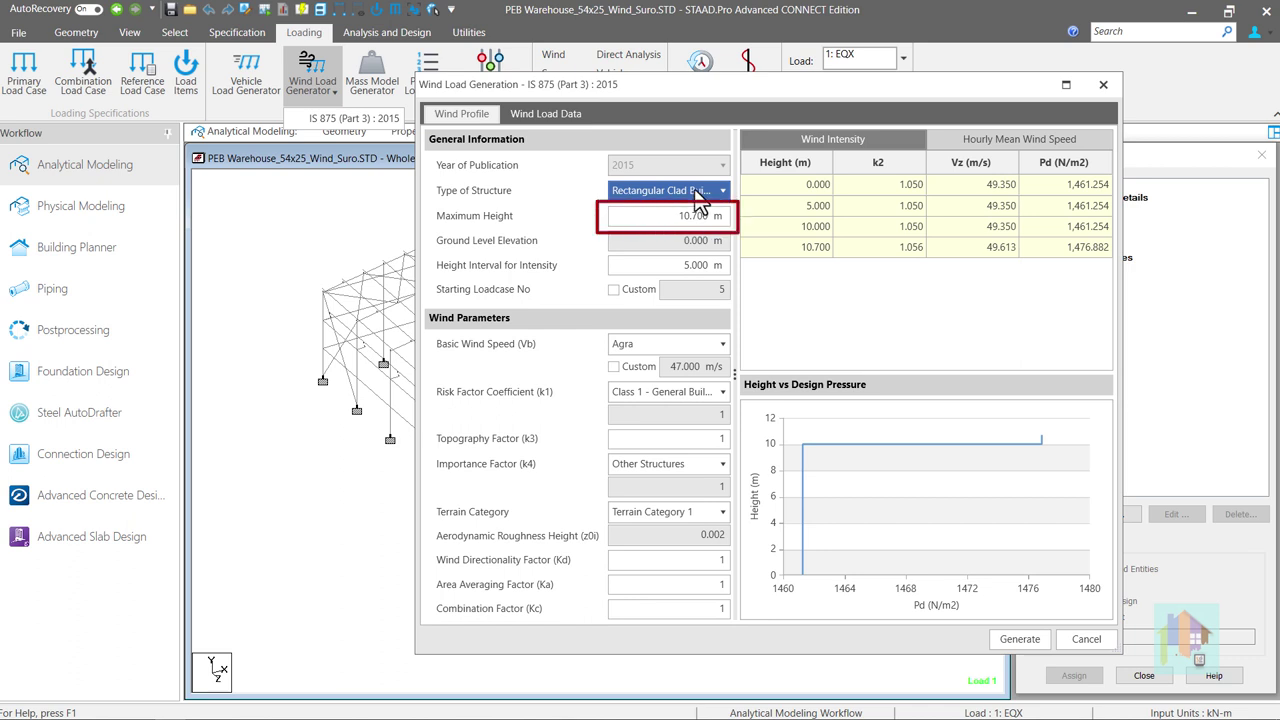
left_click(720, 217)
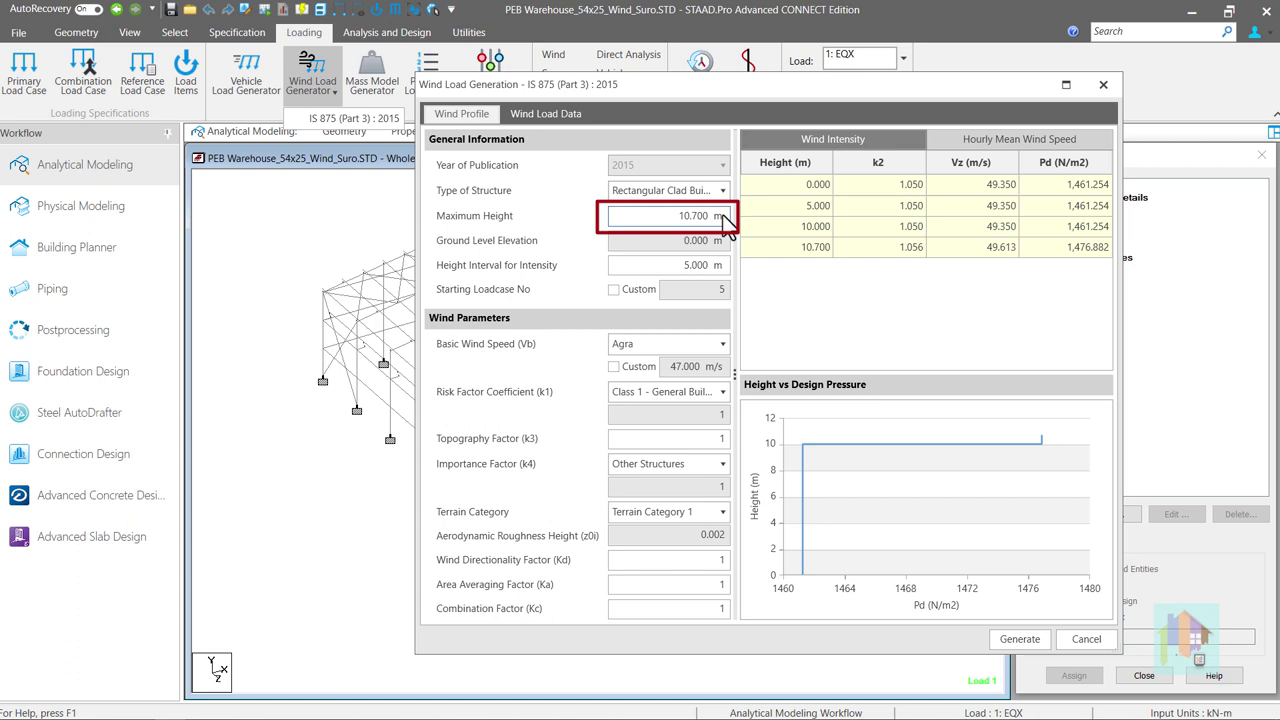
Step: Set the basic wind speed location to Kolkata and the risk factor coefficient to Class 1 - General Buildings
left_click(703, 347)
left_click(700, 345)
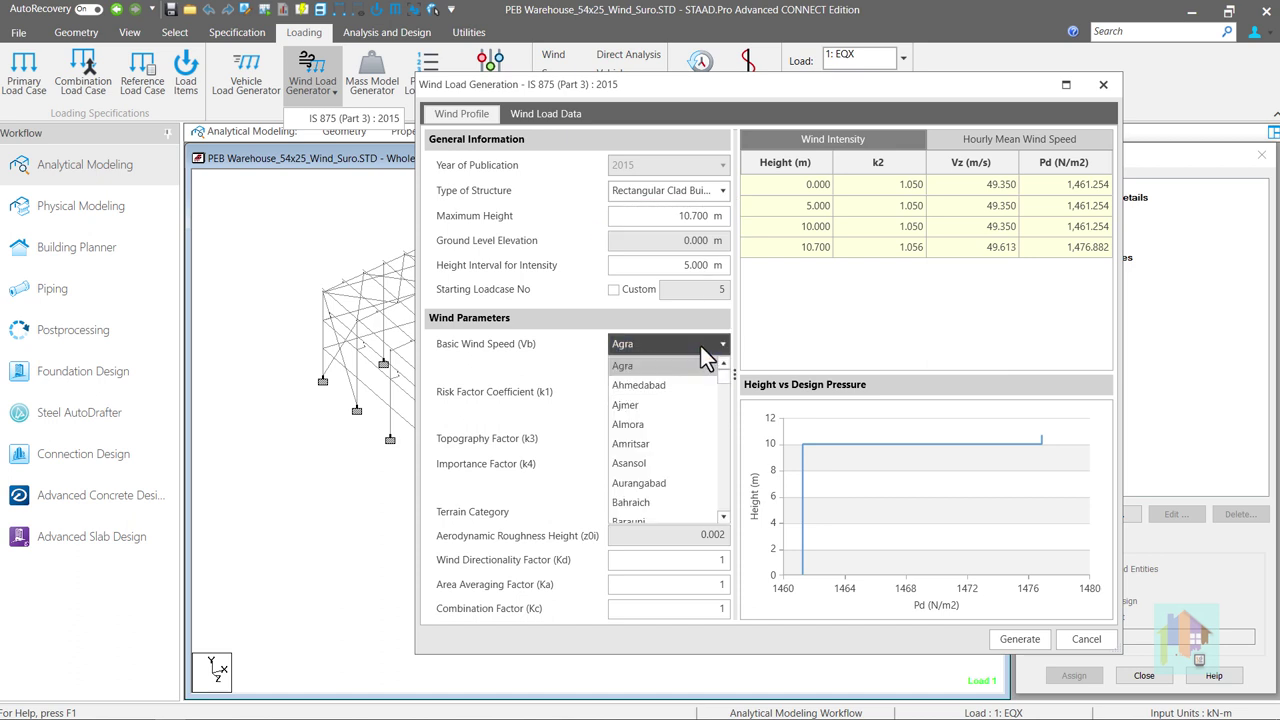
scroll(682, 461, "down", 10)
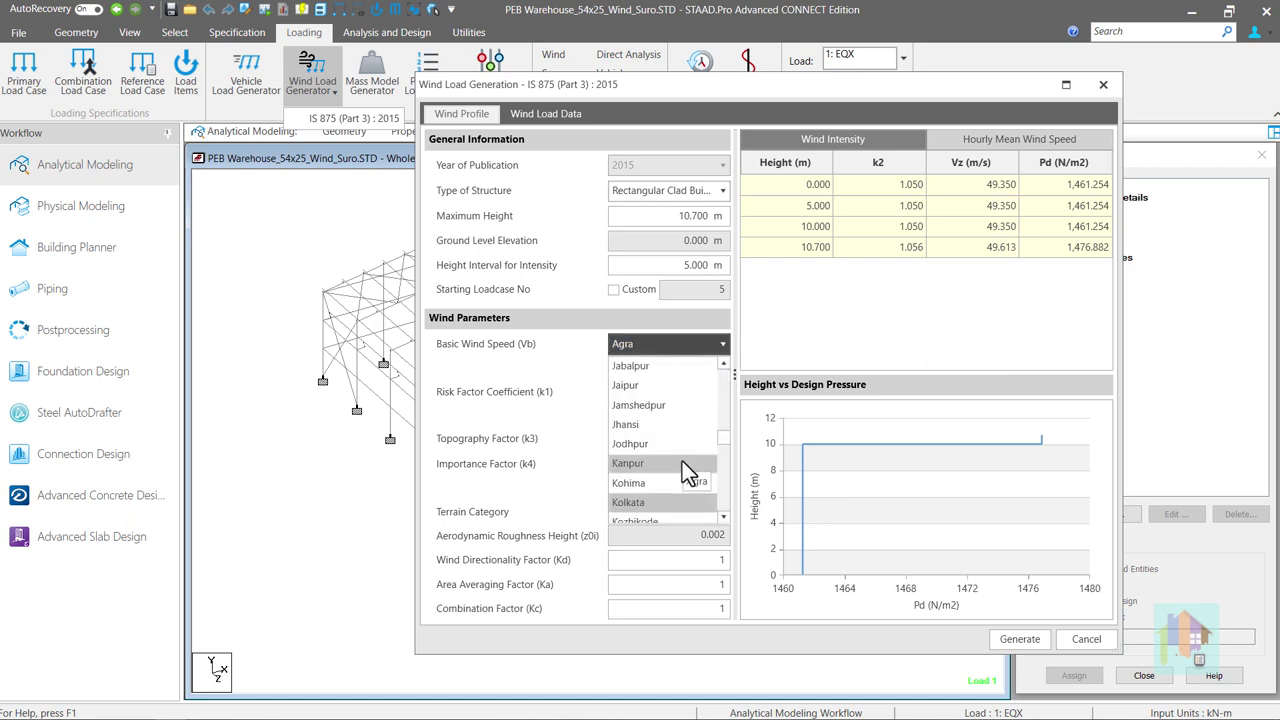
left_click(656, 512)
left_click(717, 393)
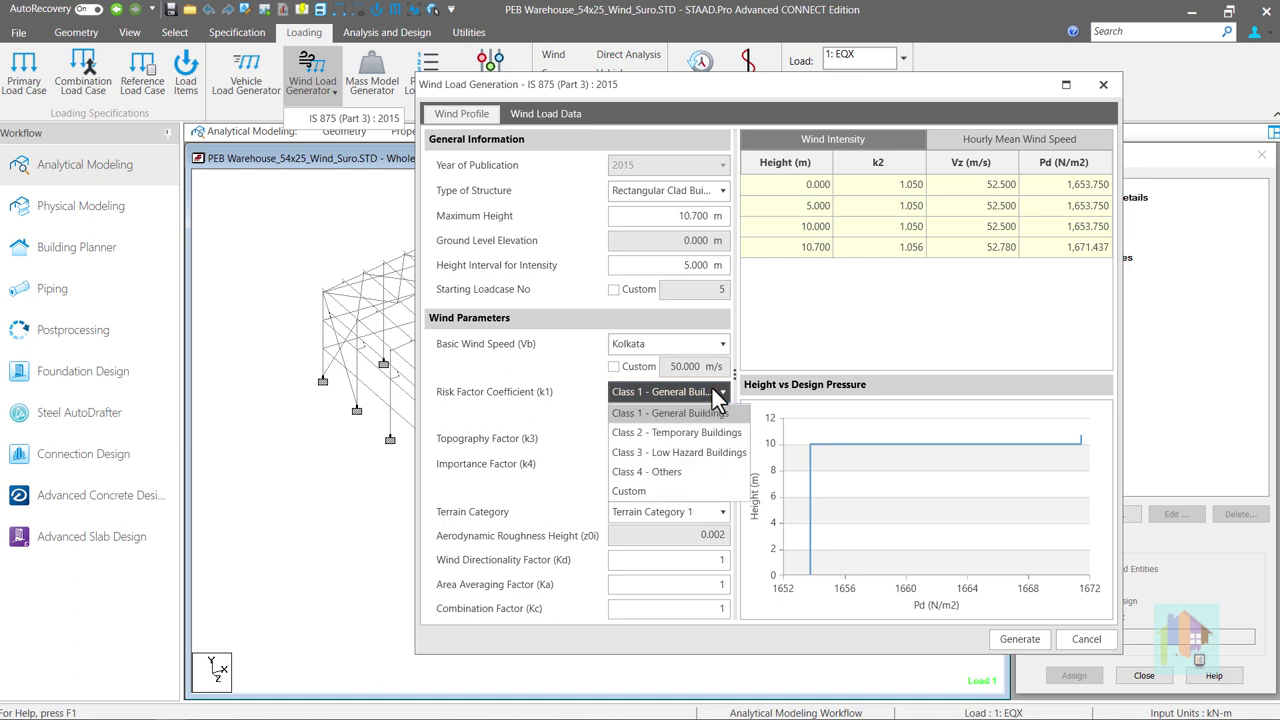
left_click(700, 413)
Step: Set the importance factor to Industrial Structure and the terrain to Terrain Category 2
left_click(711, 463)
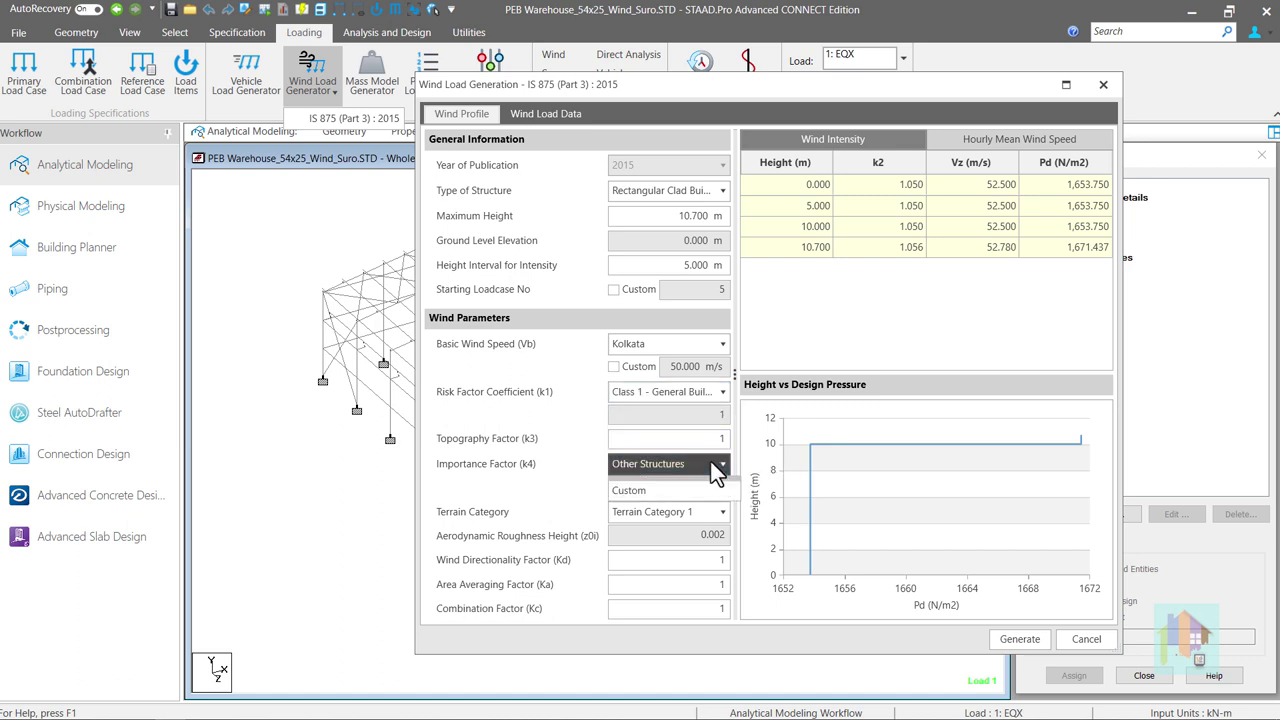
left_click(699, 503)
left_click(703, 513)
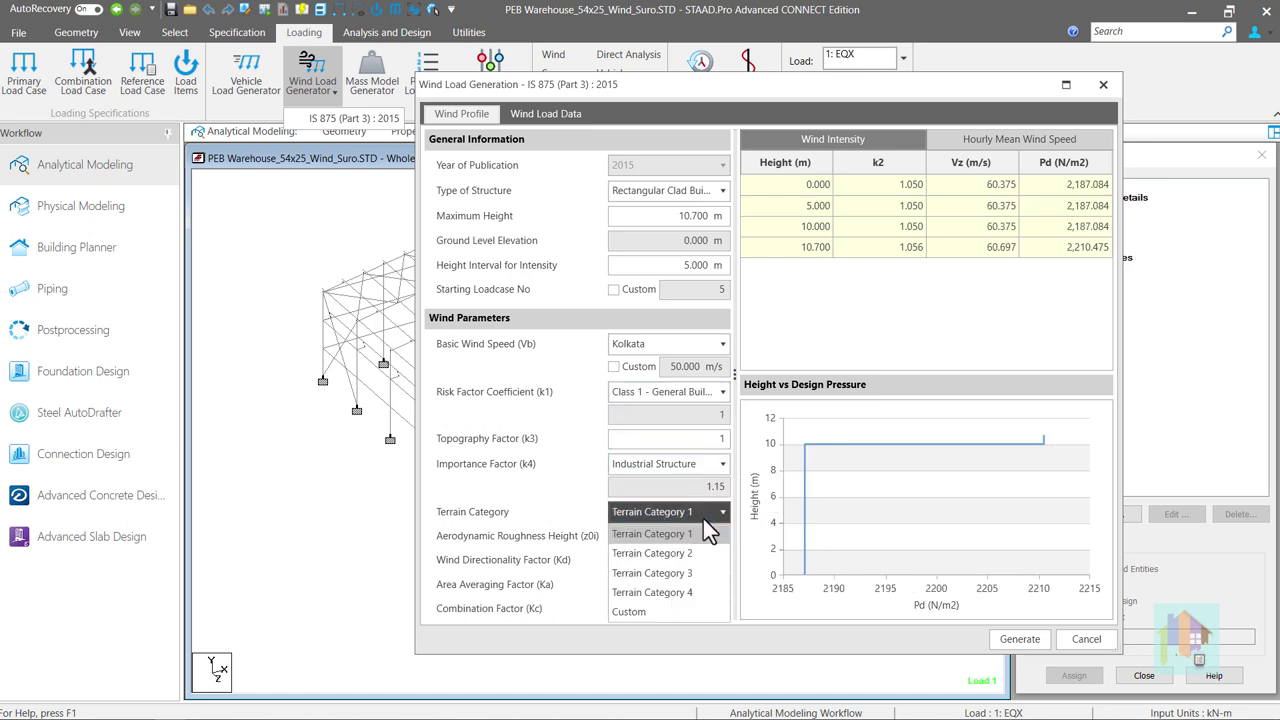
left_click(699, 555)
Step: Set the wind directionality factor (Kd) and the combination factor (Kc) both to 0.9
double_click(700, 563)
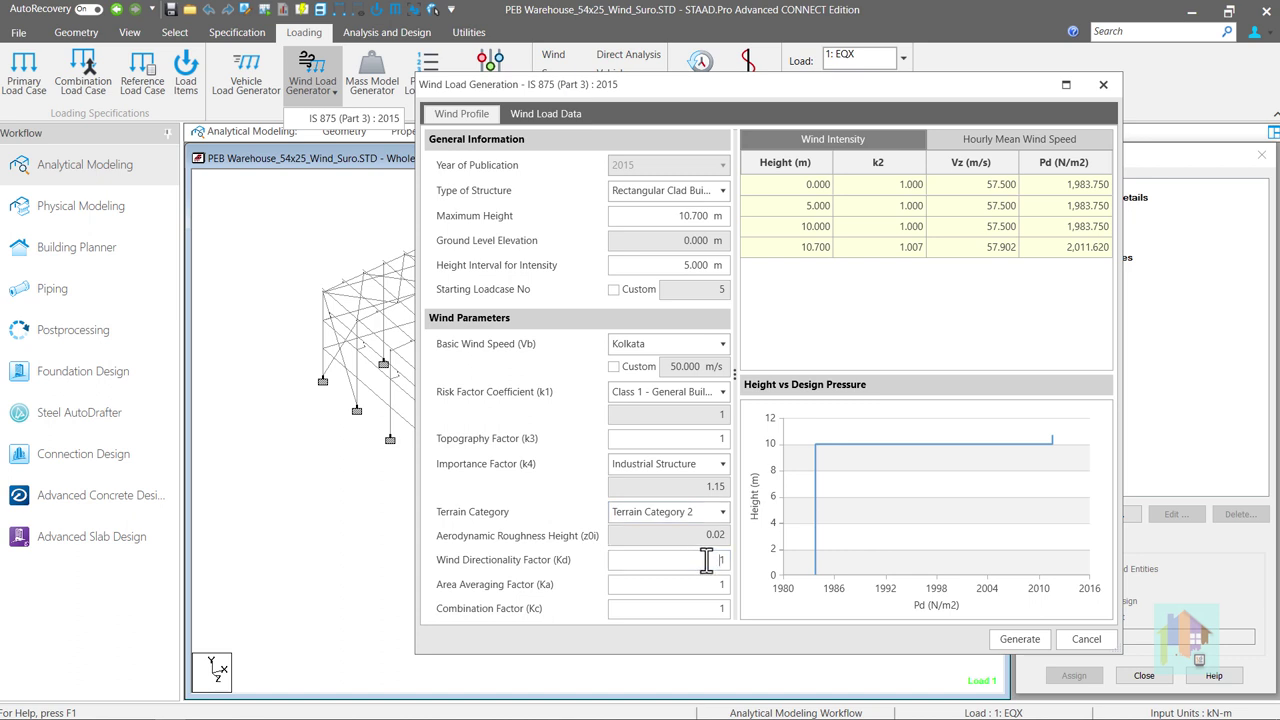
key("BackSpace")
type(".9")
double_click(706, 608)
key("BackSpace")
type(".9")
left_click(701, 588)
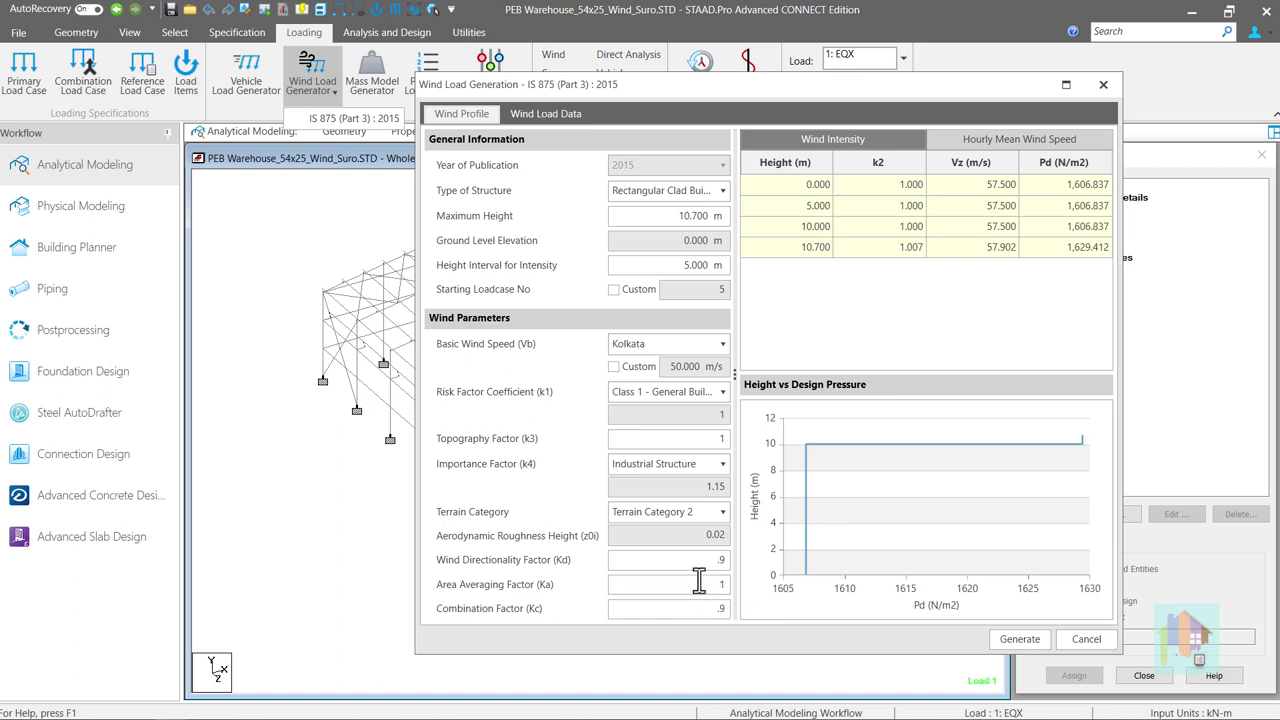
Step: Set the structure height in the wind load data to 8.5 m
left_click(562, 114)
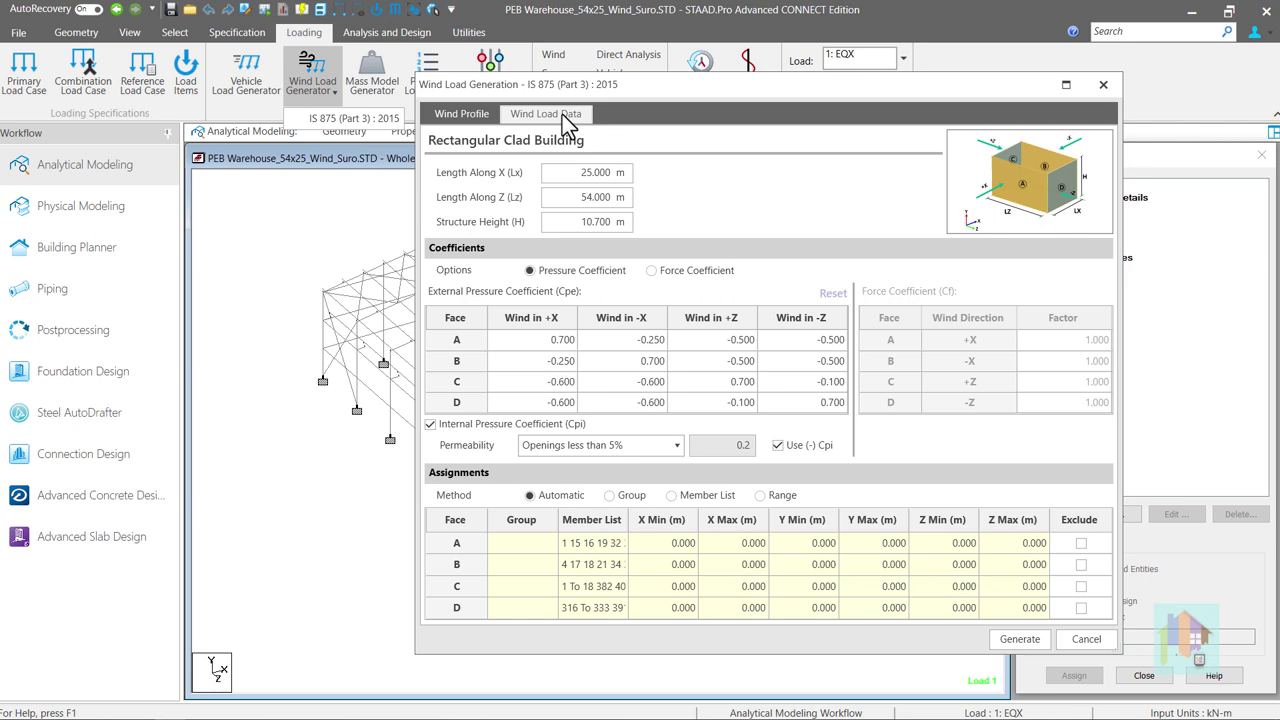
left_click(577, 222)
type("8.5")
mouse_move(1015, 186)
Step: Use the Pressure Coefficient option and set a custom internal pressure permeability of 0.8
left_click(712, 276)
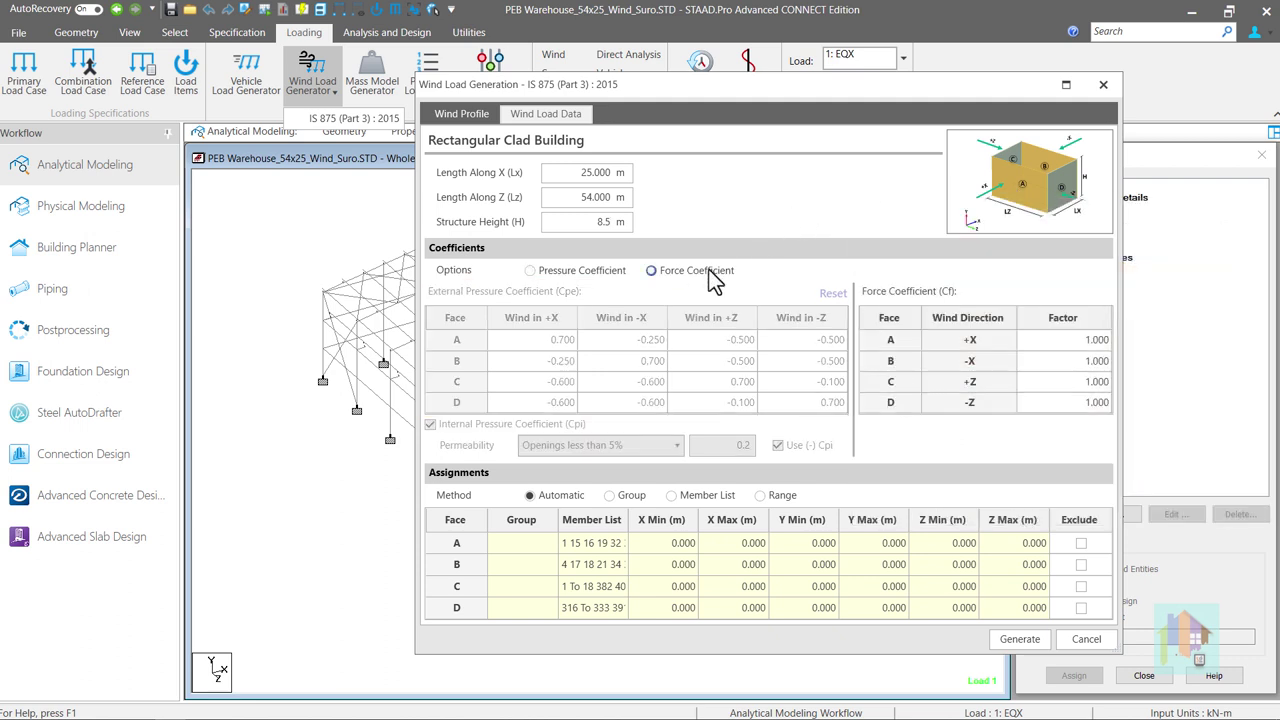
left_click(608, 277)
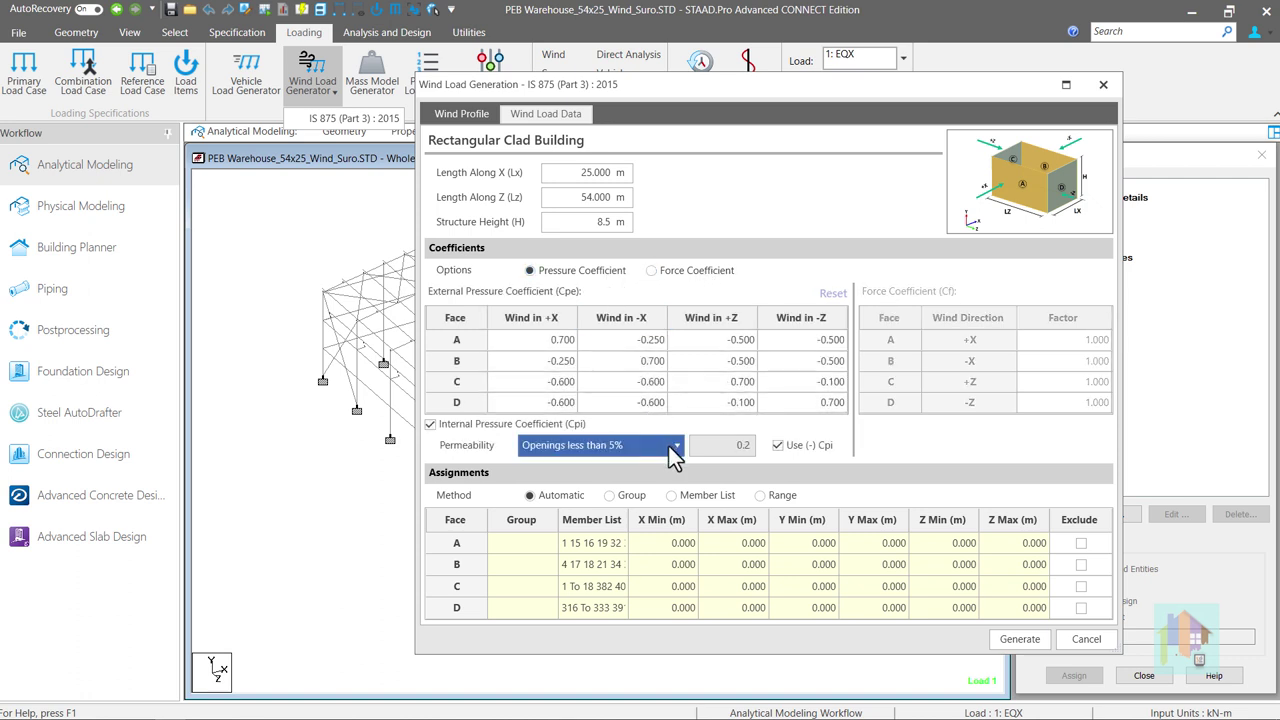
left_click(669, 446)
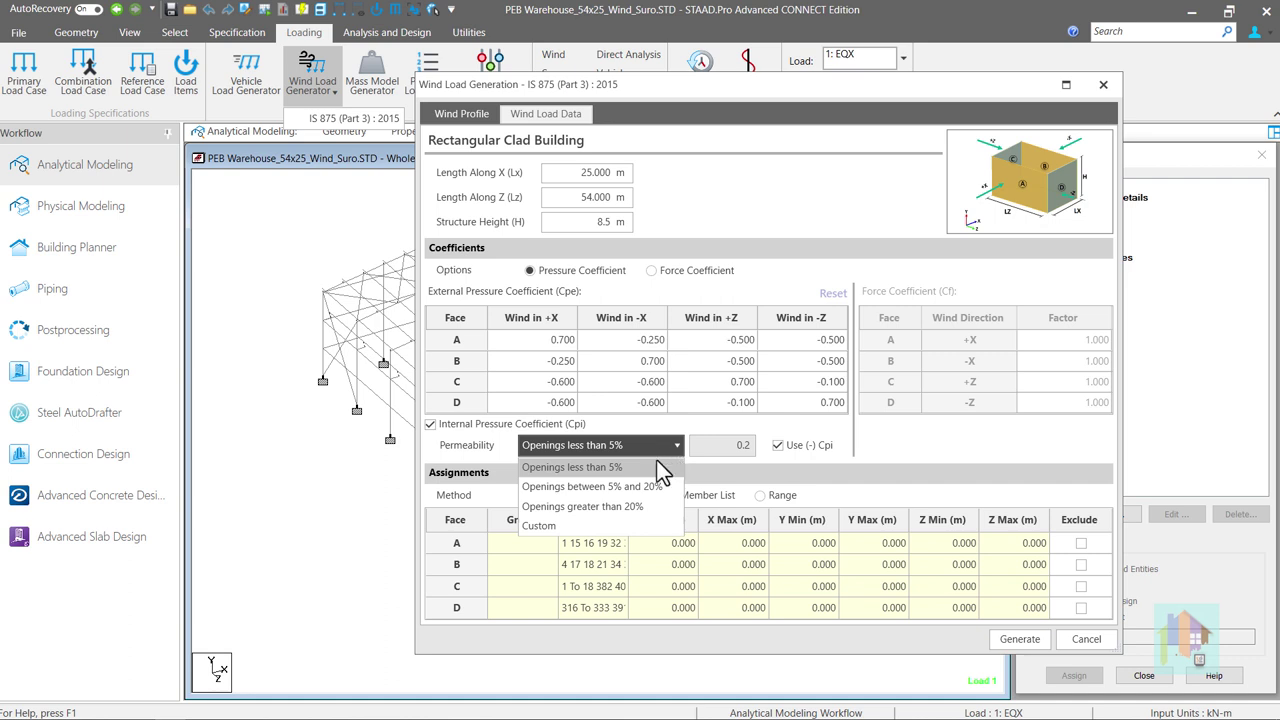
left_click(629, 526)
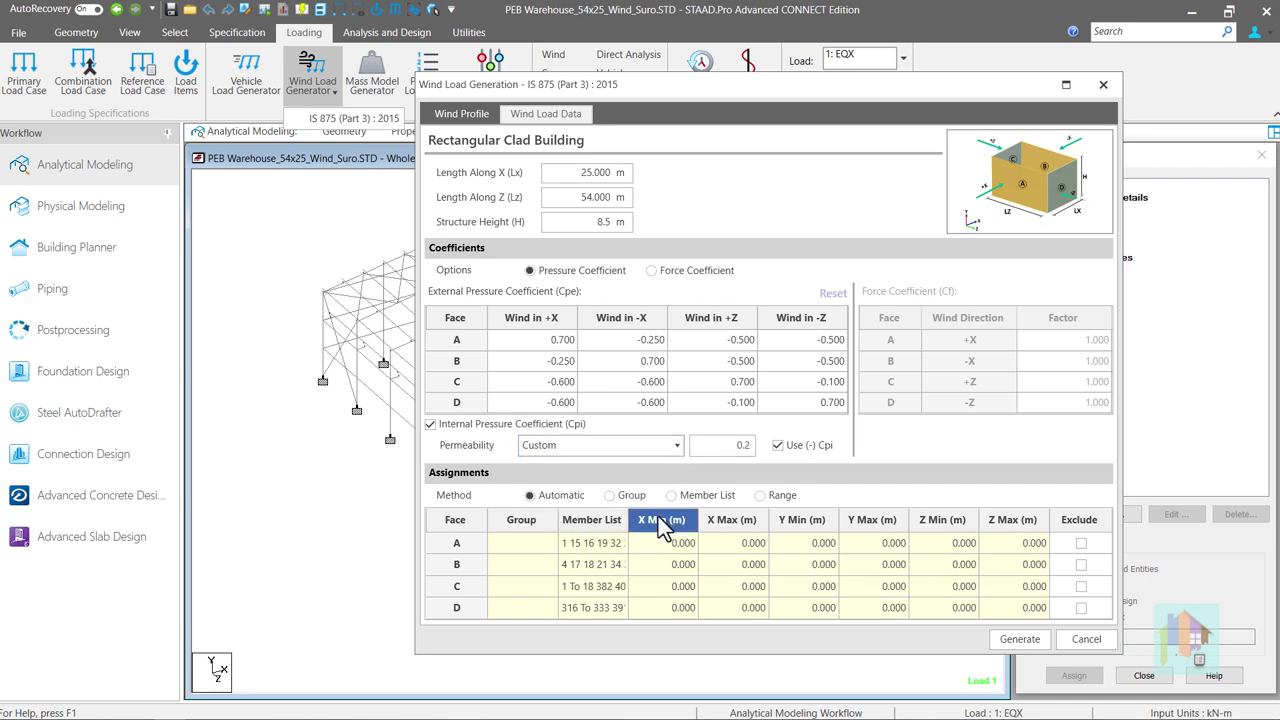
type(".8")
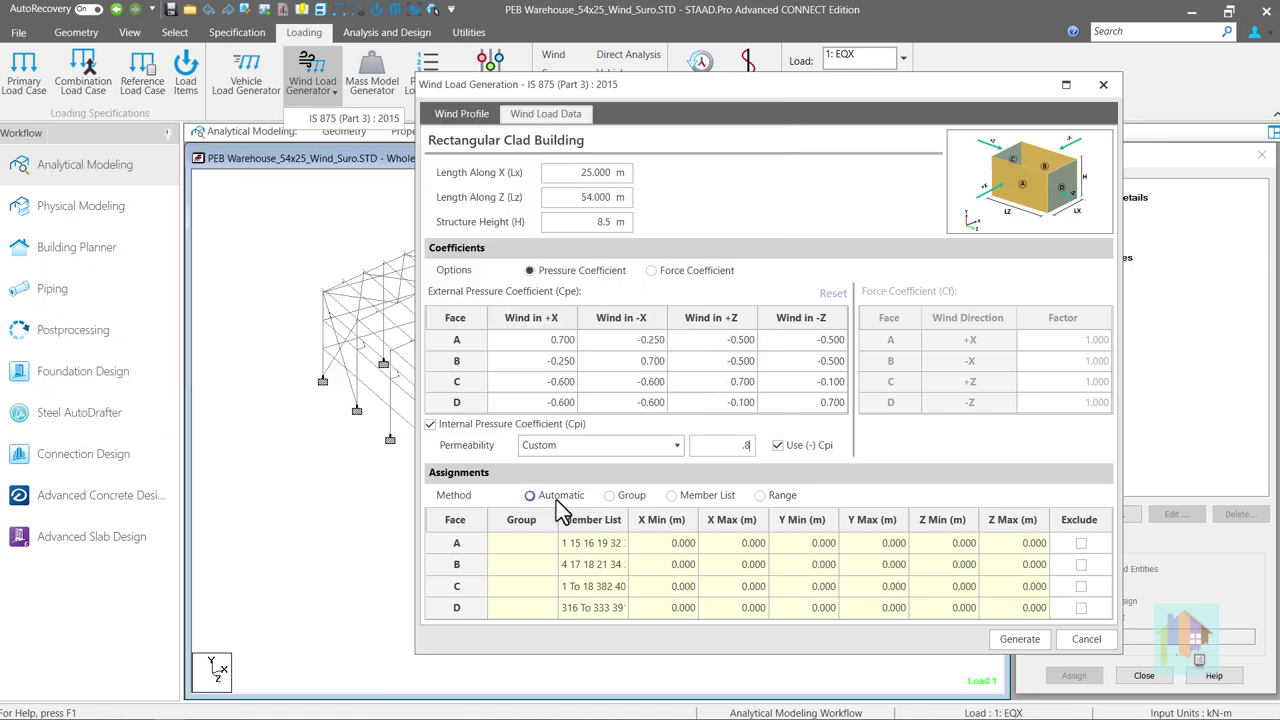
Step: Choose assignment by Range and set Y Max to 8.5 m for faces A and B
left_click(558, 500)
left_click(609, 496)
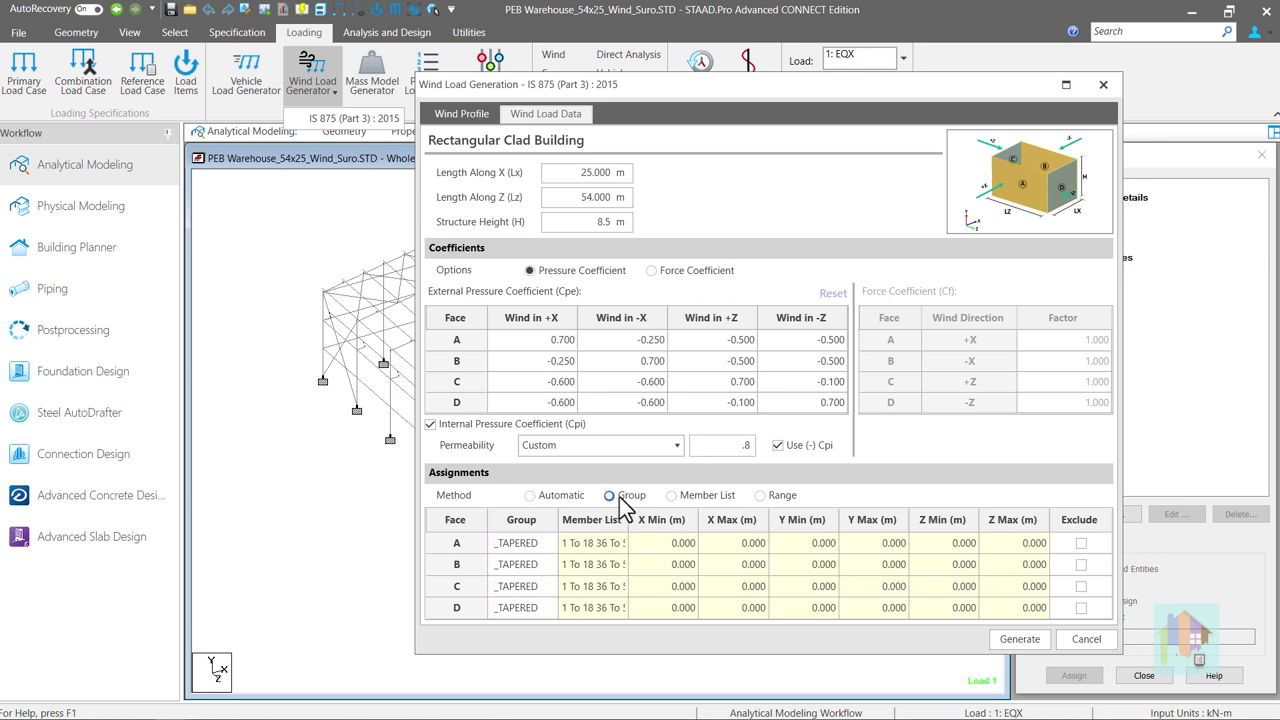
left_click(671, 496)
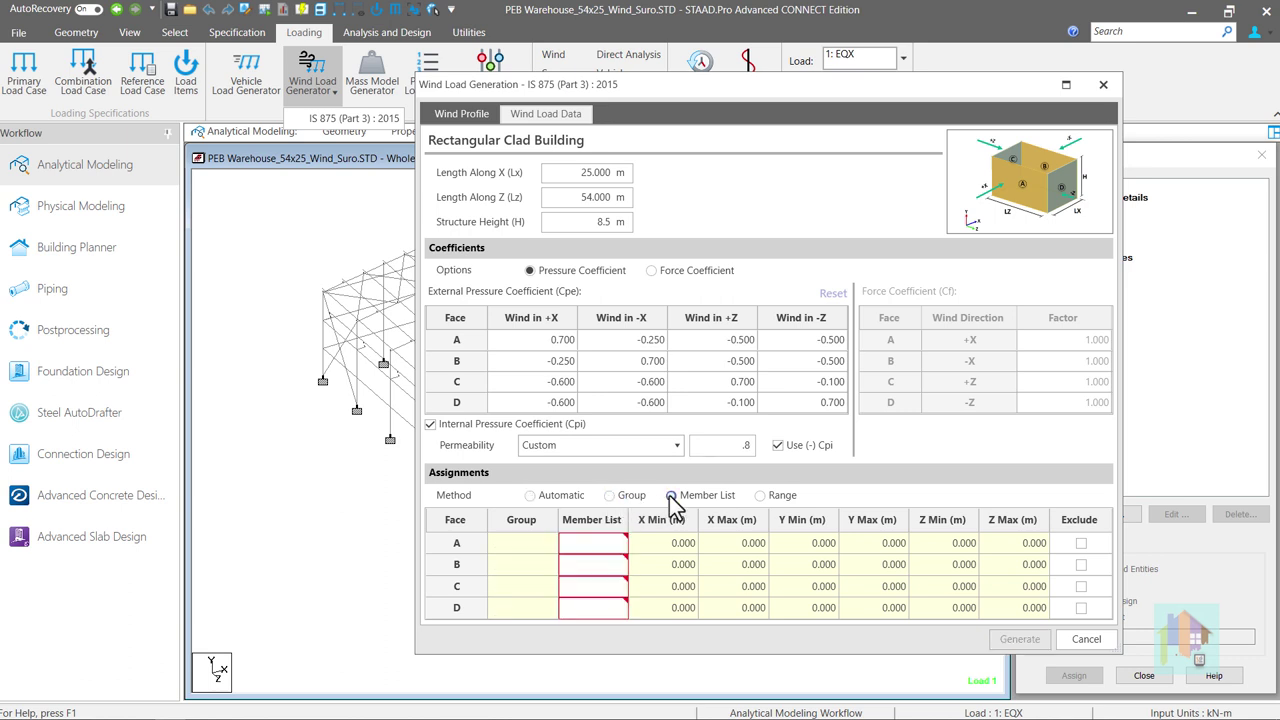
left_click(760, 496)
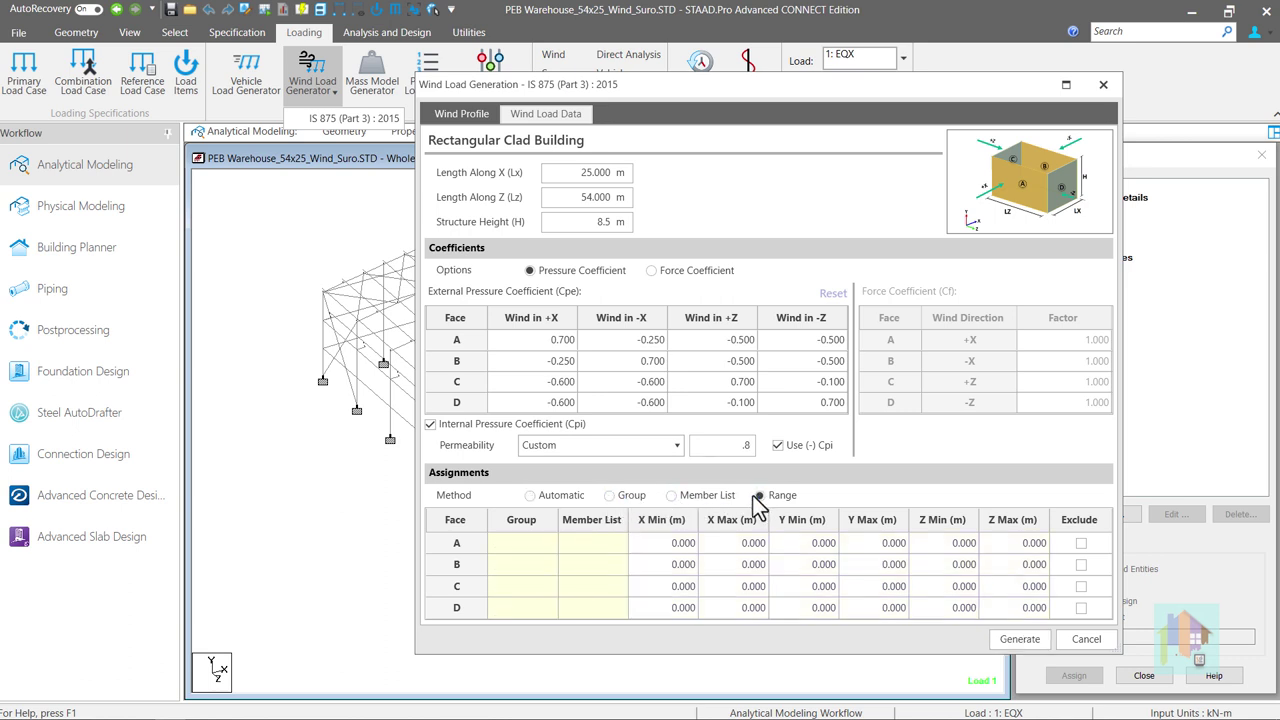
left_click(881, 549)
type("8.5")
left_click(865, 564)
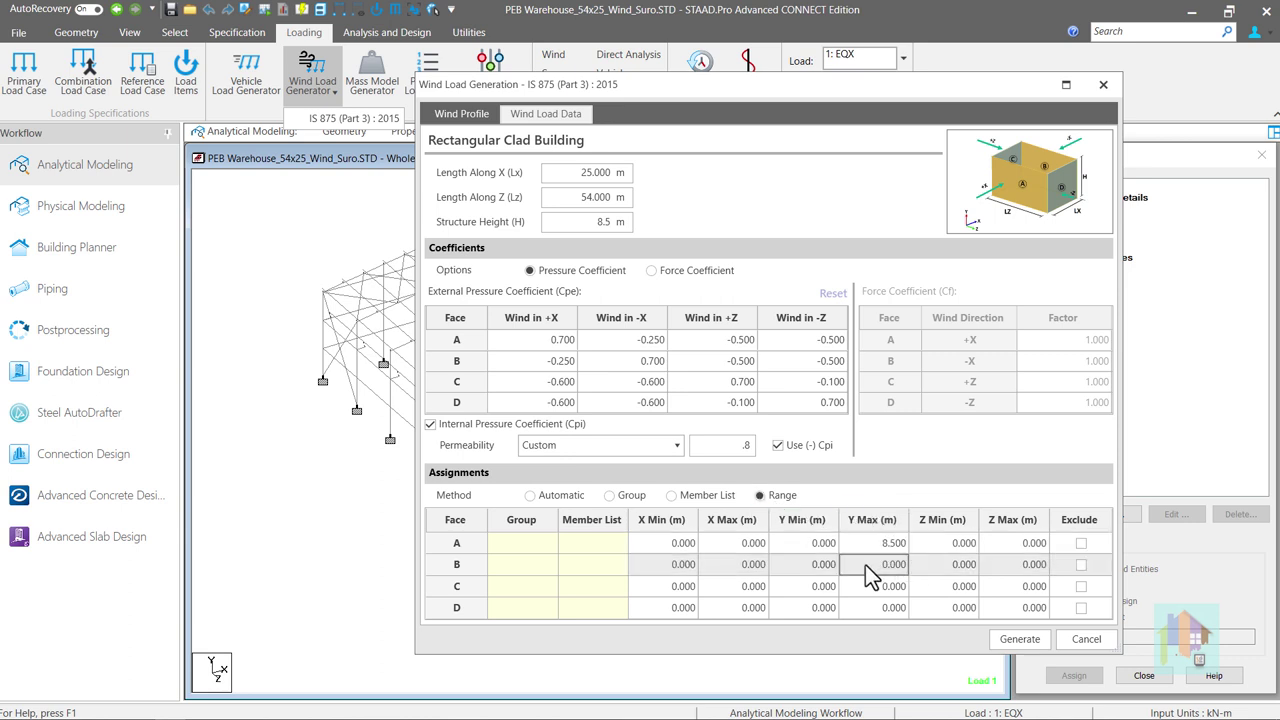
type("8.5")
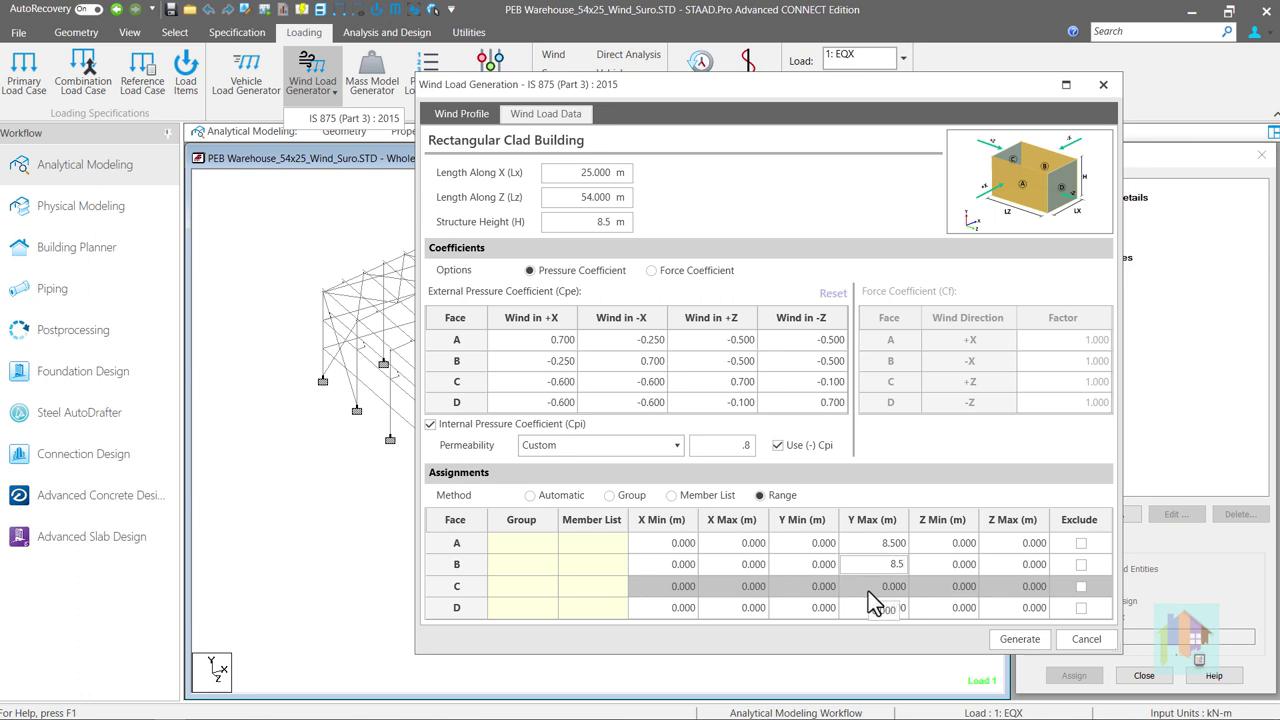
Step: Set Z Max to 1 m for face C and the Z range to 54–55 m for face D, and generate the wind loads
left_click(1015, 590)
type("1")
left_click(952, 607)
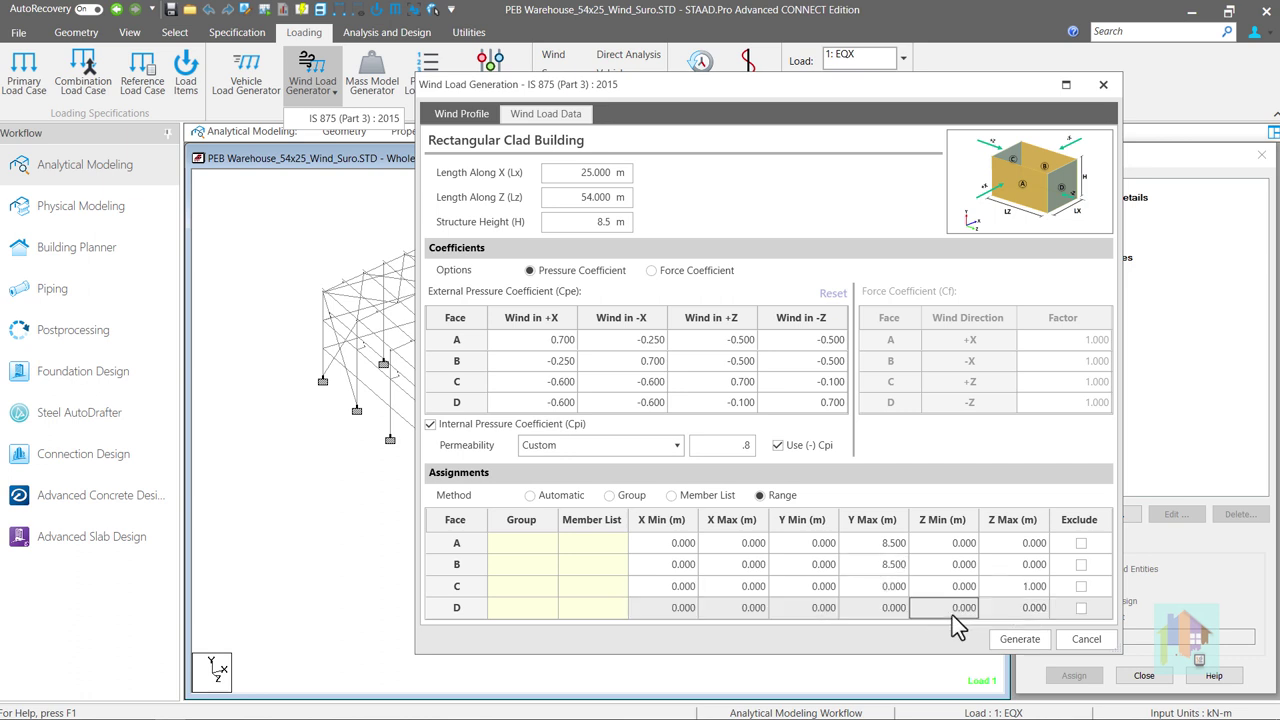
type("54")
left_click(1008, 608)
type("55")
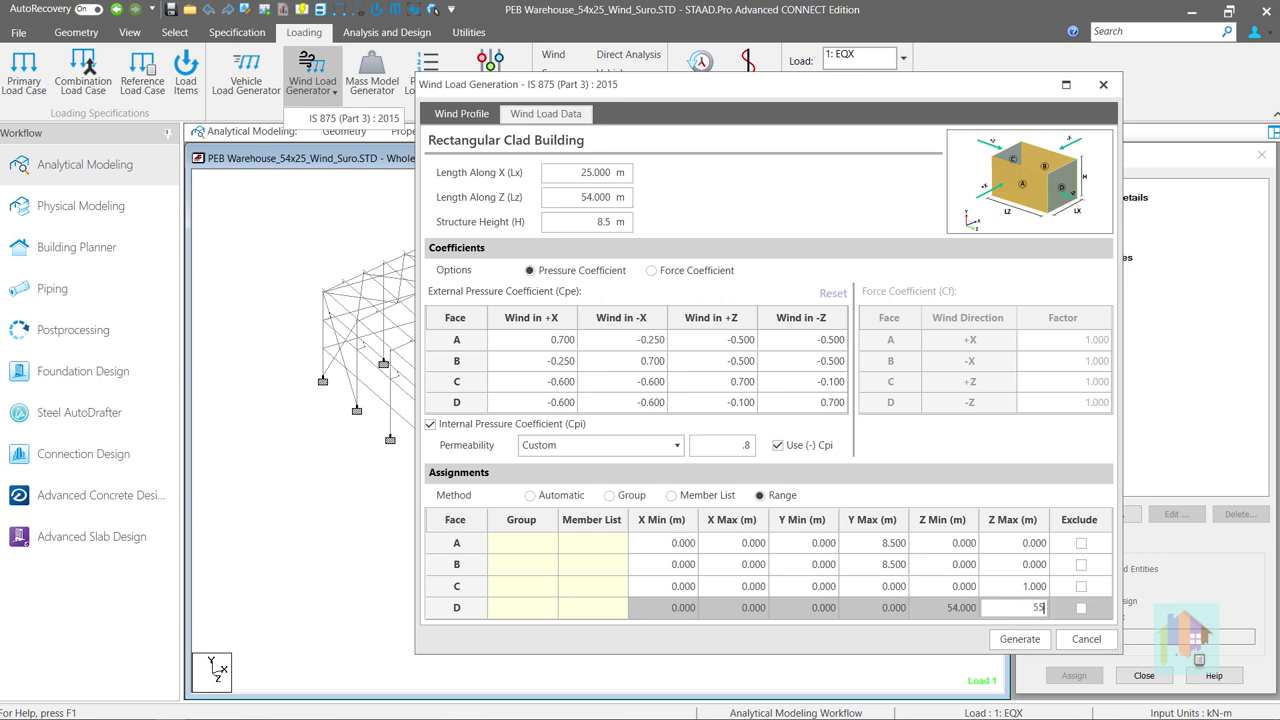
left_click(1008, 591)
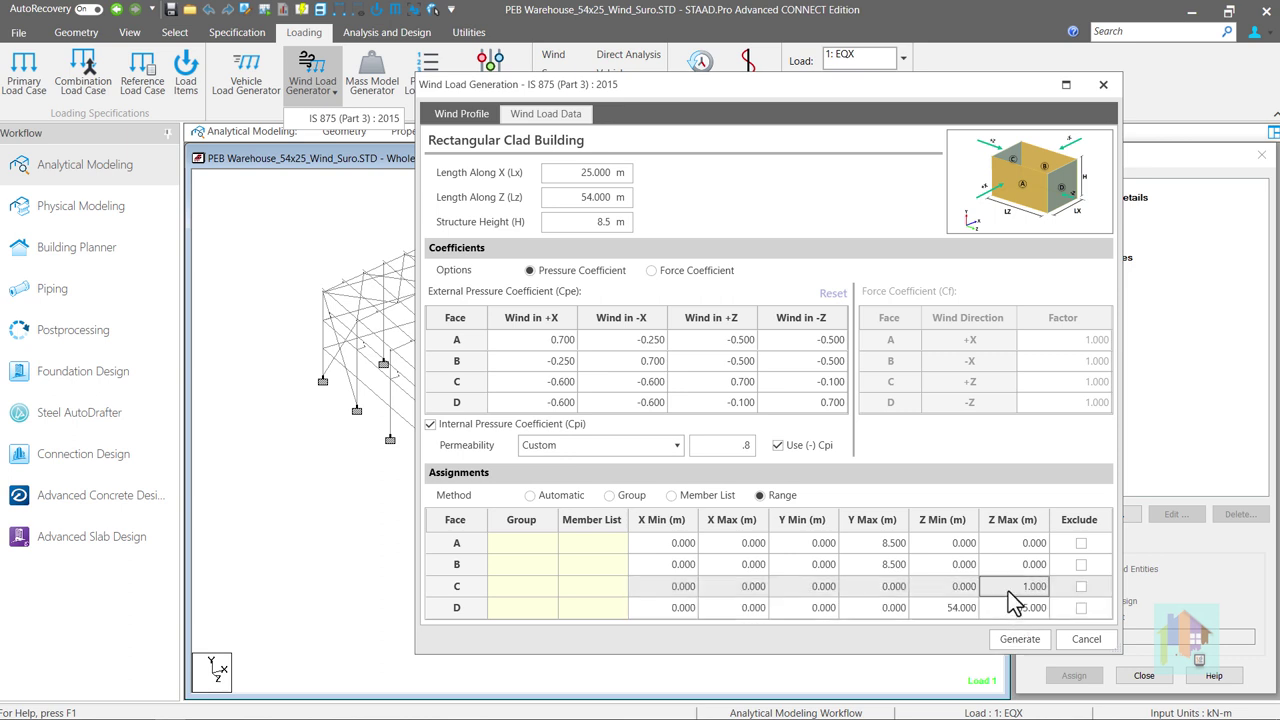
left_click(1013, 640)
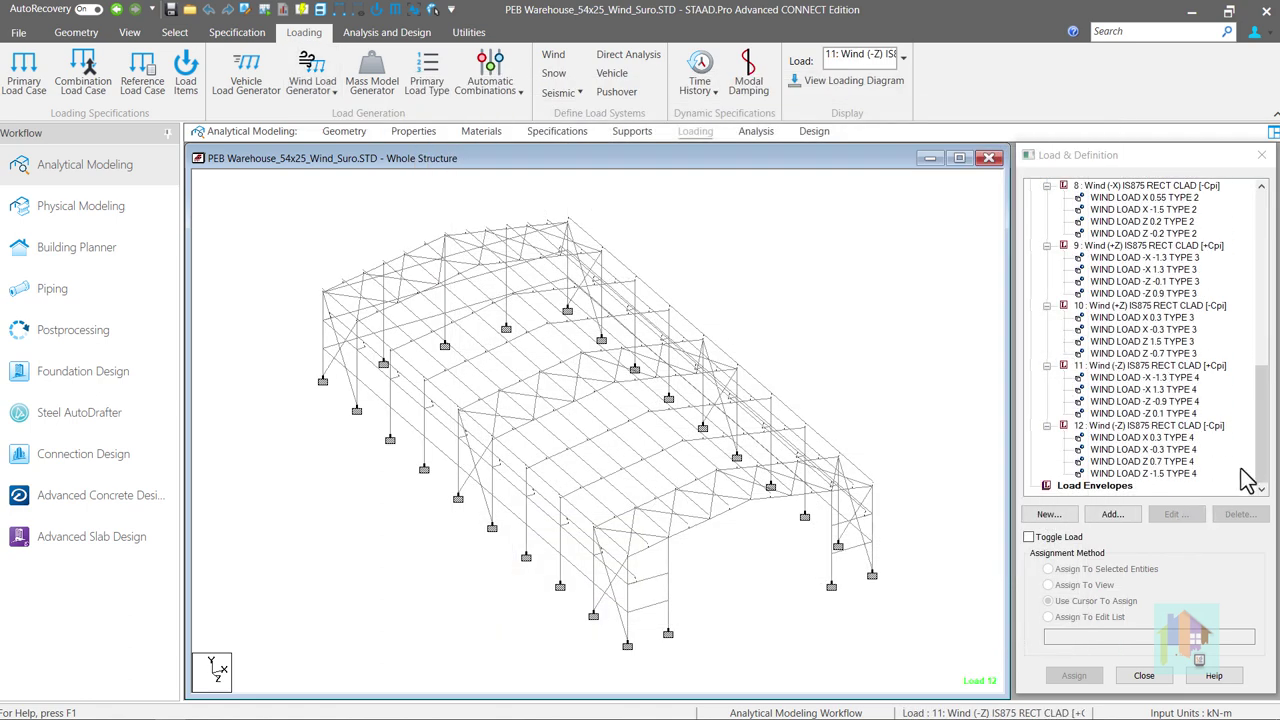
Step: Display generated wind load items of load cases 5 and 6 on the structure to examine their directions
left_click_drag(1263, 471, 1263, 372)
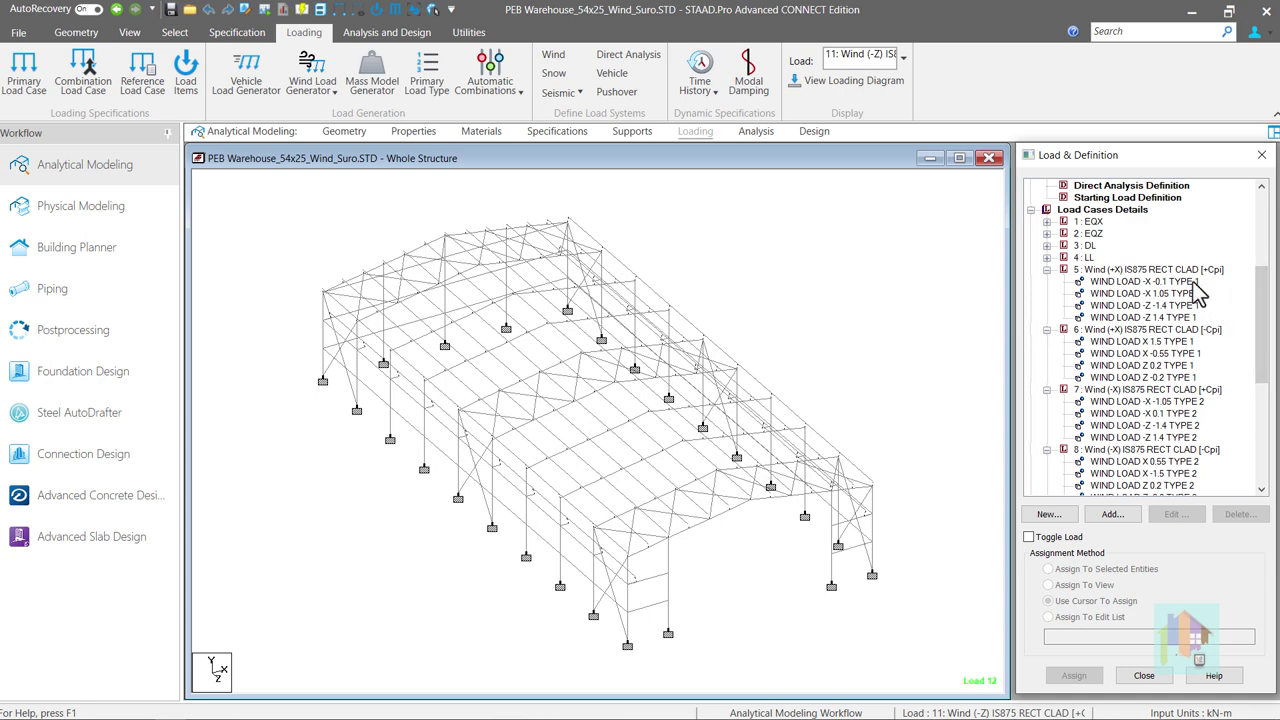
left_click(1192, 282)
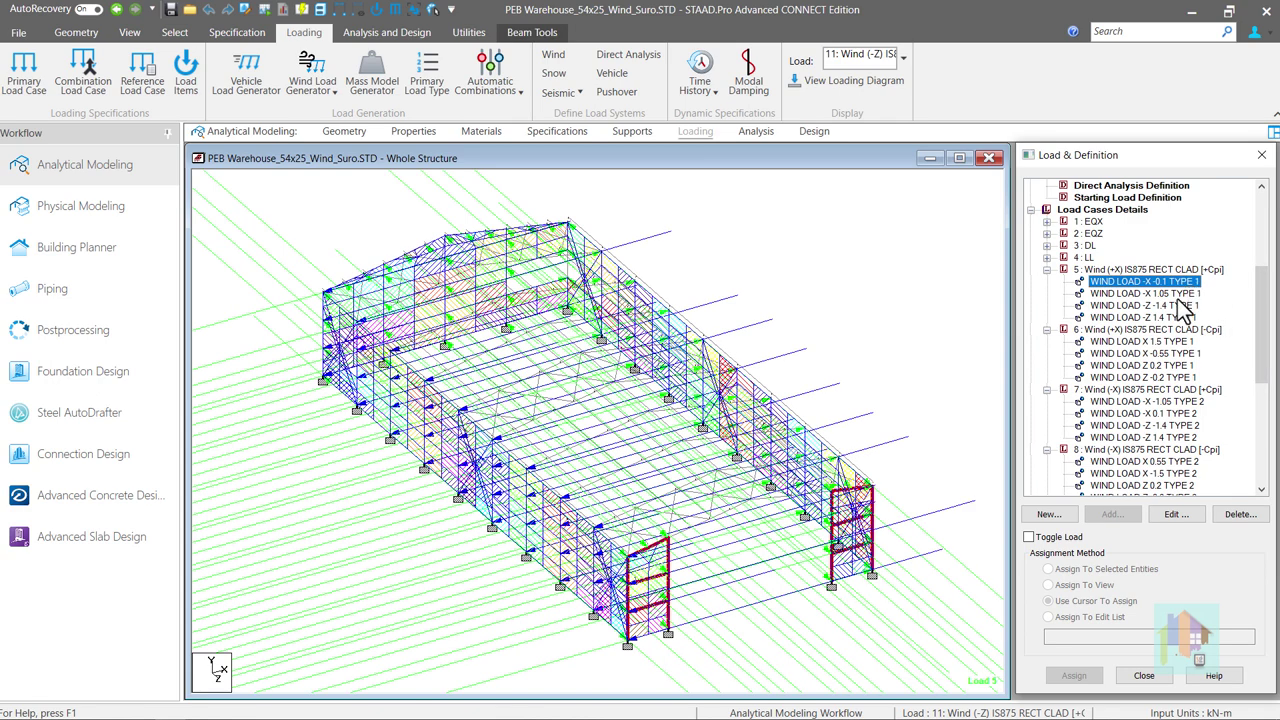
left_click(1178, 294)
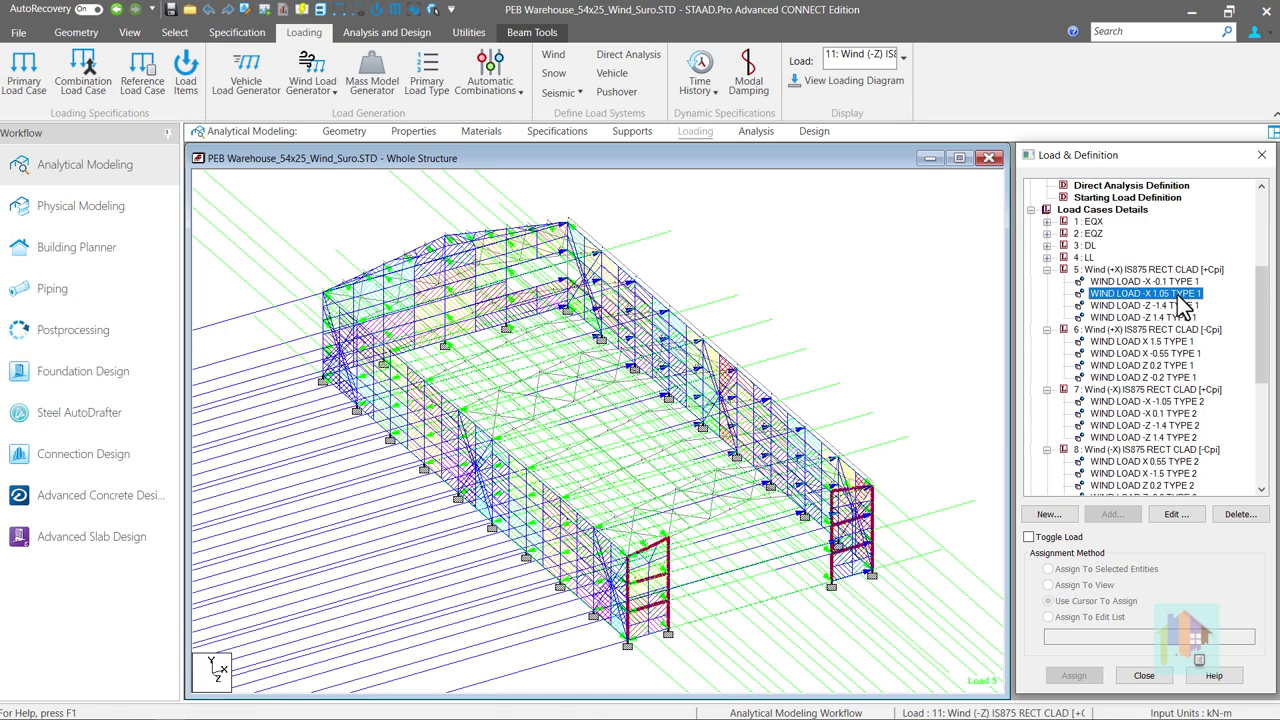
left_click(1176, 354)
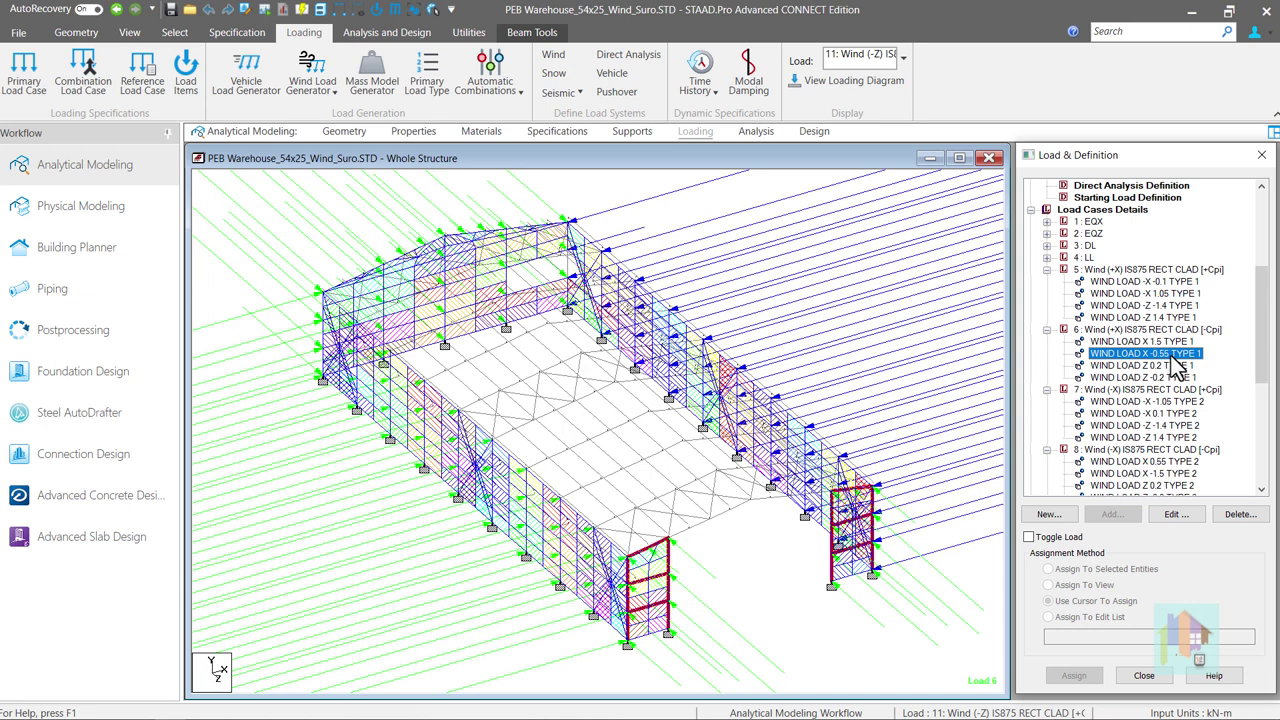
Step: Open the intensity definition of wind TYPE 1 (+X) to examine its intensity-versus-height table
scroll(1157, 338, "up", 3)
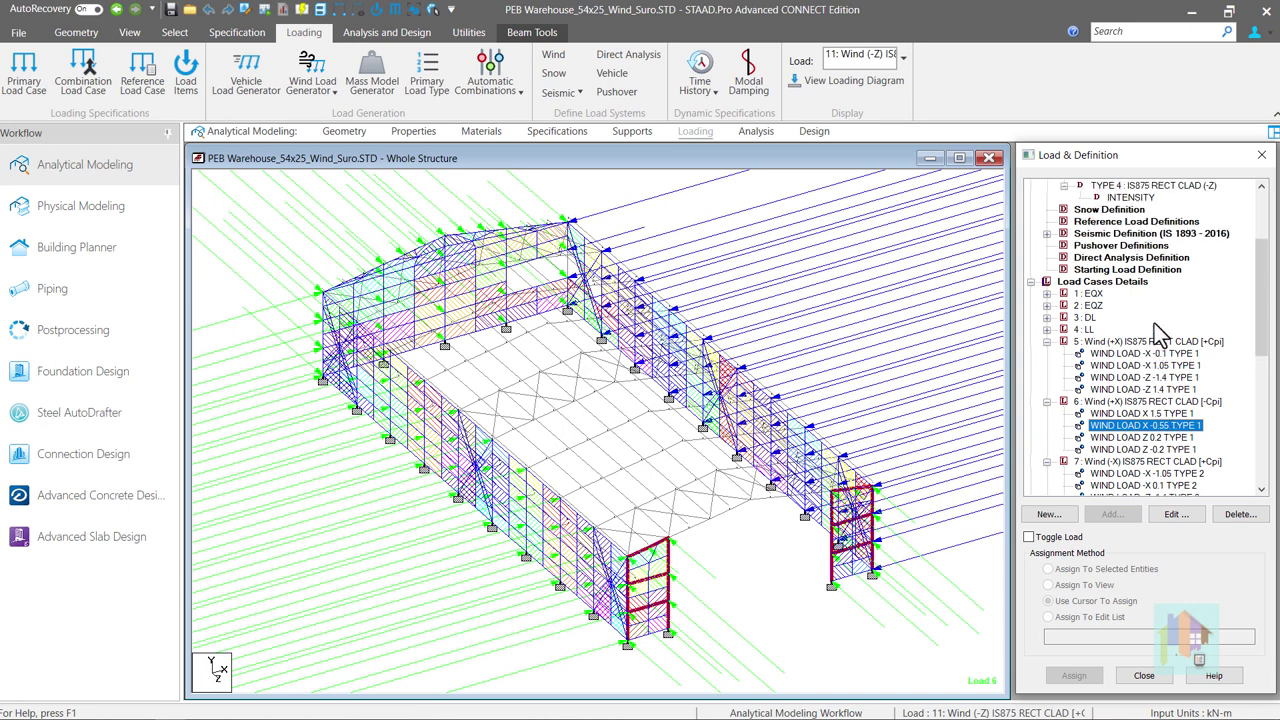
scroll(1149, 330, "up", 4)
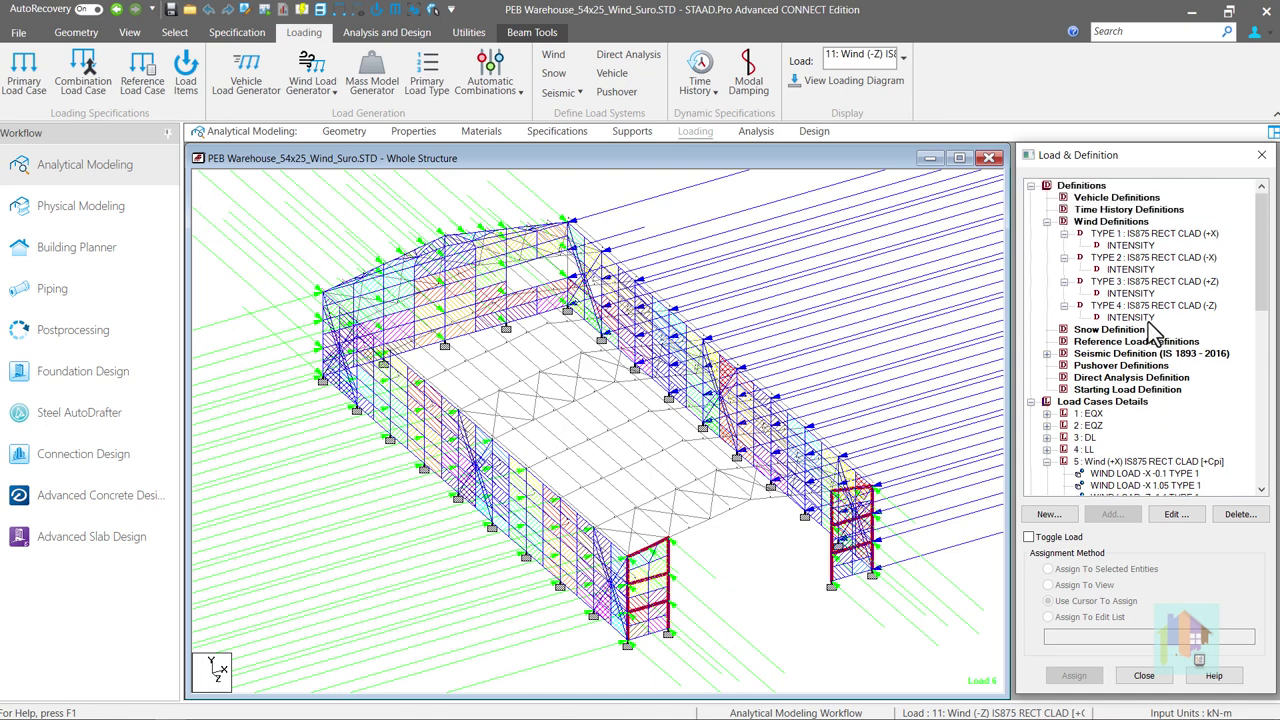
double_click(1140, 246)
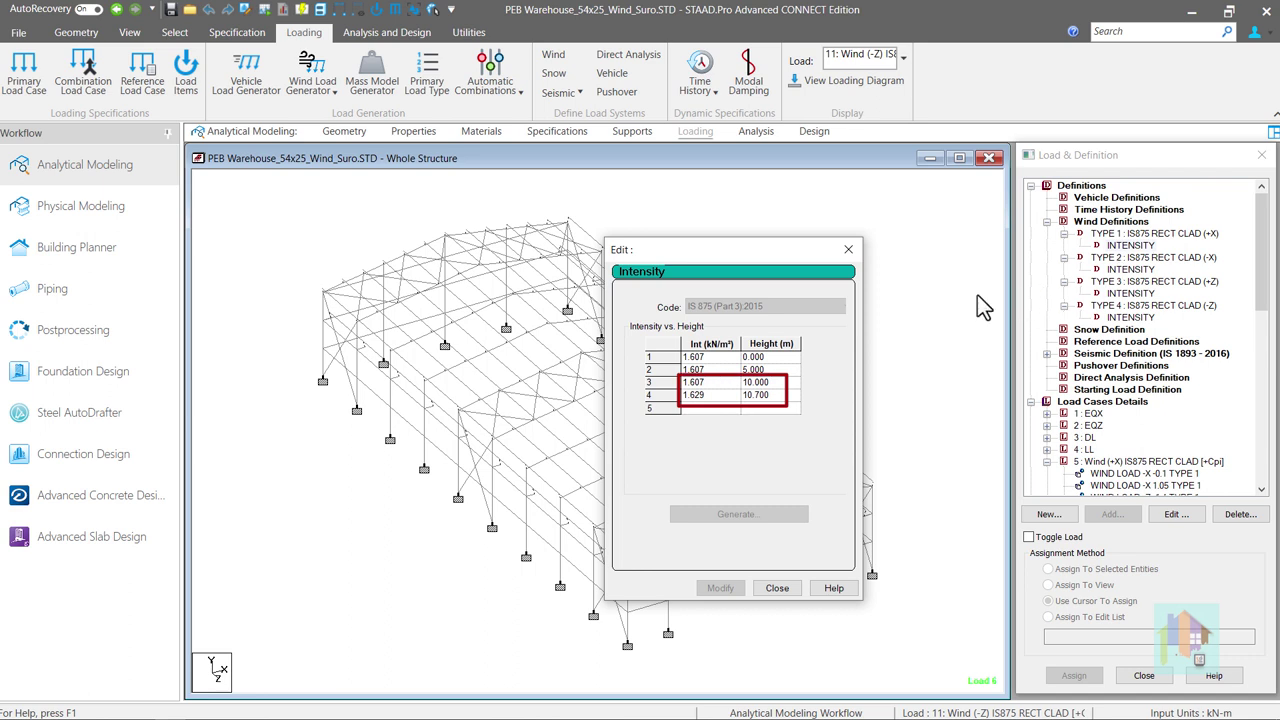
Step: Close the TYPE 1 intensity definition and select load case 5, Wind (+X) IS875 RECT CLAD [+Cpi]
left_click(849, 250)
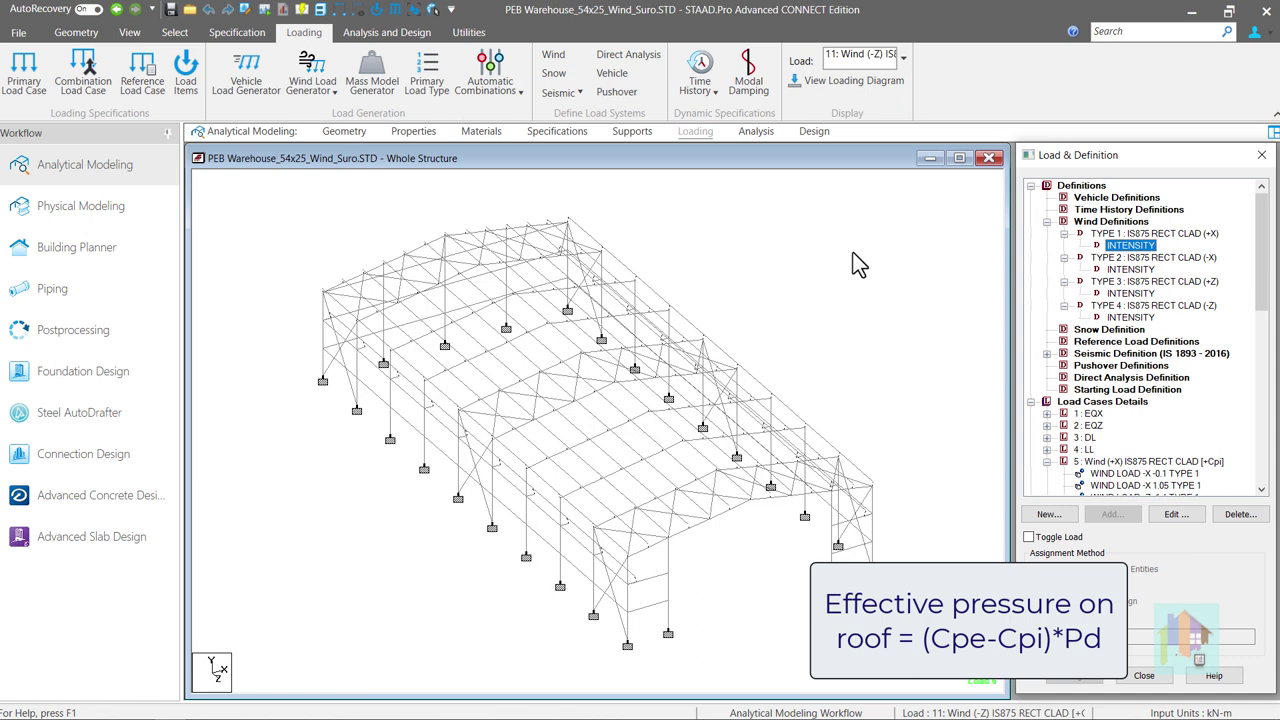
left_click(1105, 461)
scroll(1175, 434, "down", 4)
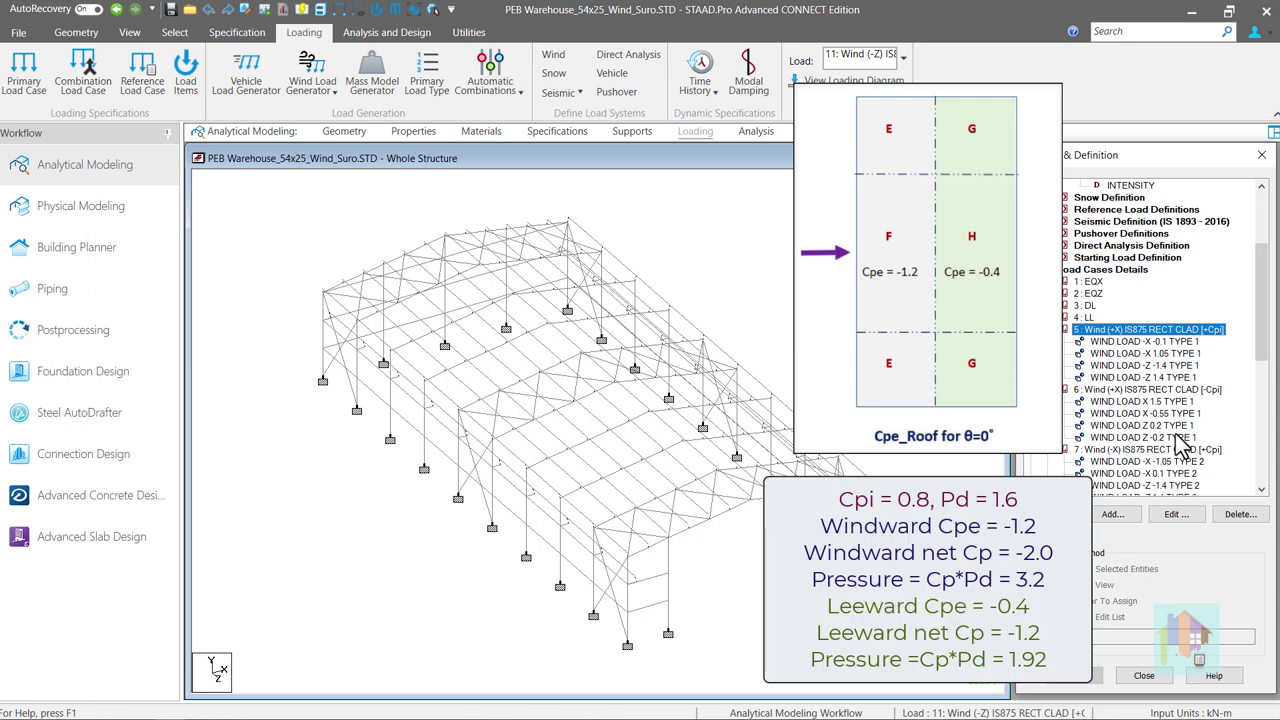
left_click(1114, 516)
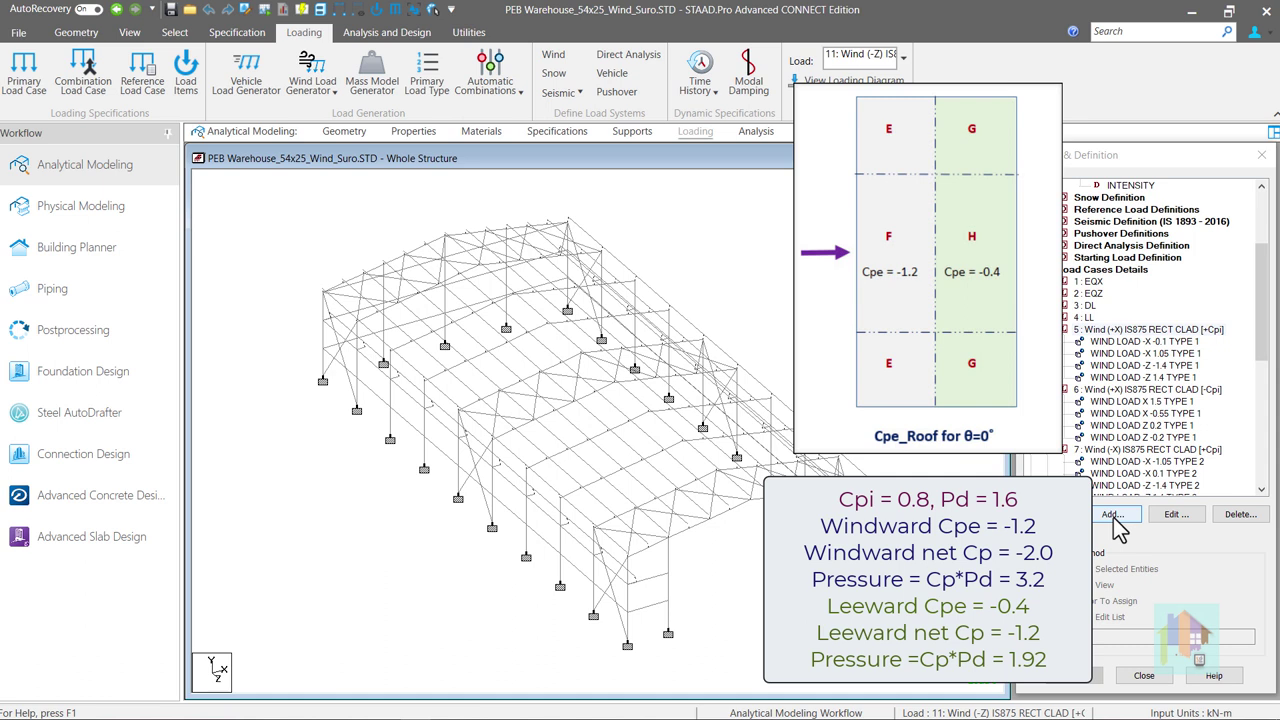
middle_click_drag(902, 432, 896, 406, "shift")
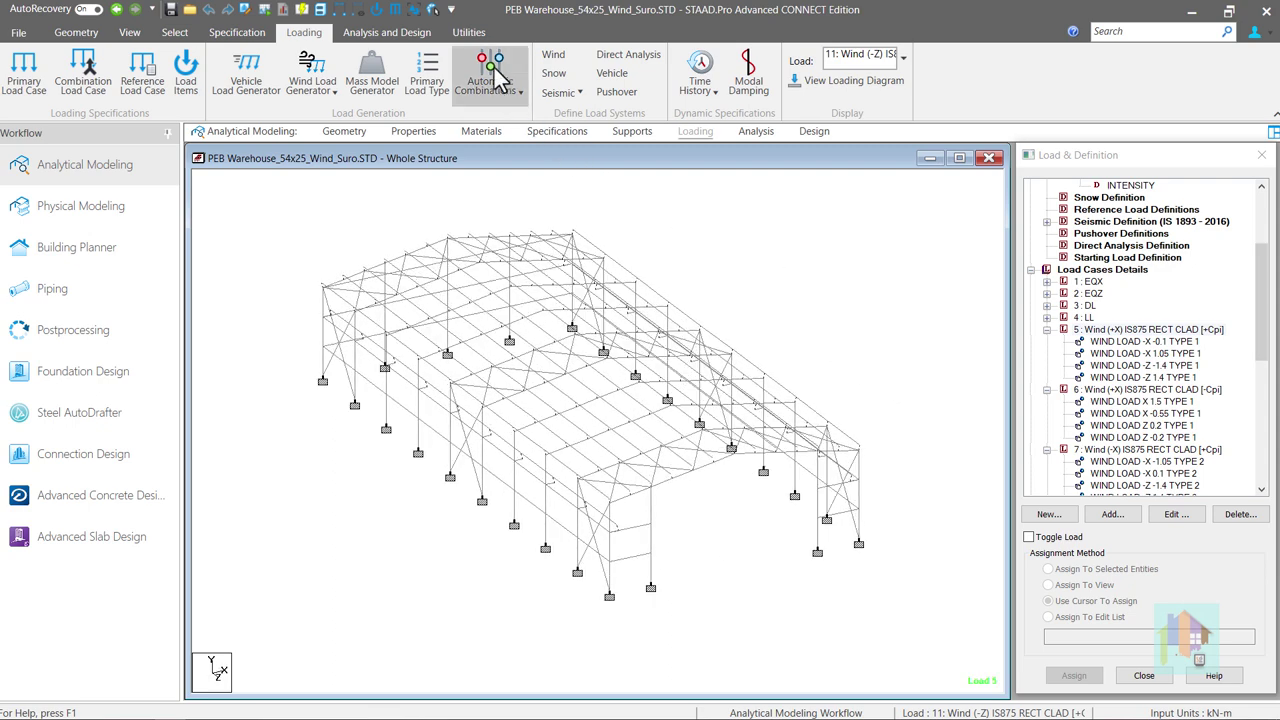
Step: Highlight the floor groups _ROOF_LEFT and _ROOF_RIGHT one after the other on the structure to check their members
left_click(476, 32)
left_click(226, 70)
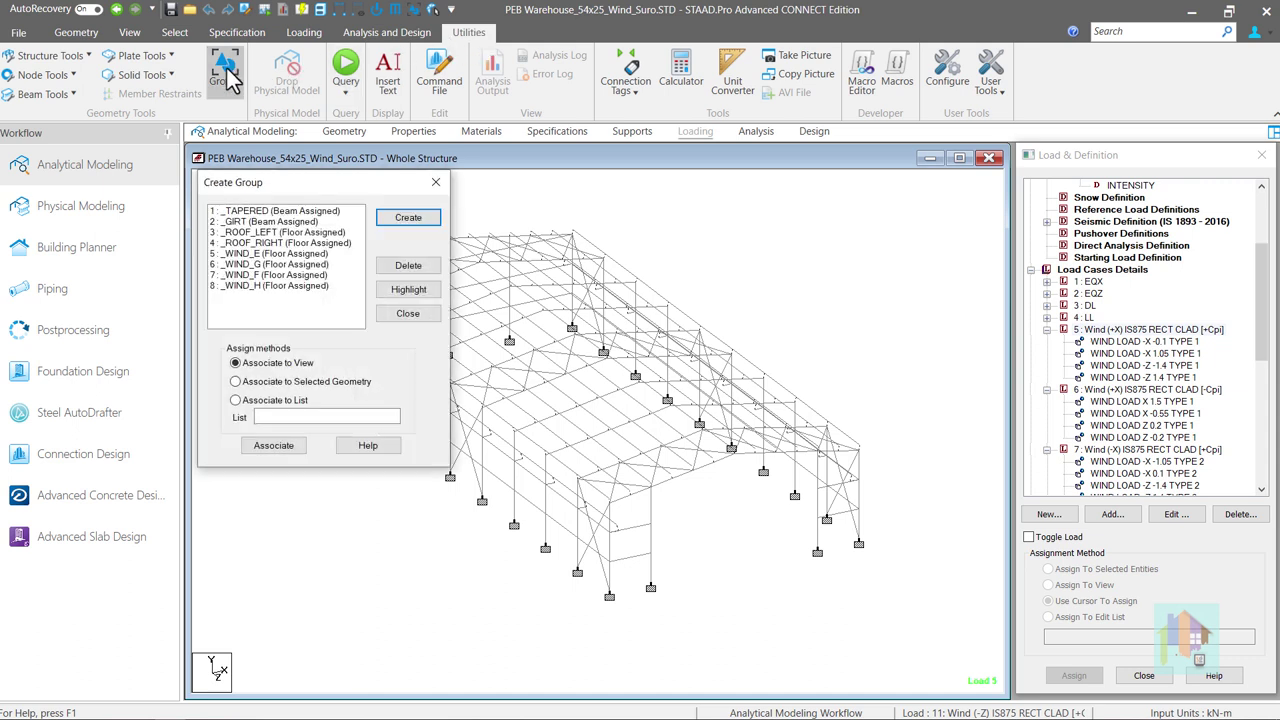
left_click_drag(325, 183, 179, 171)
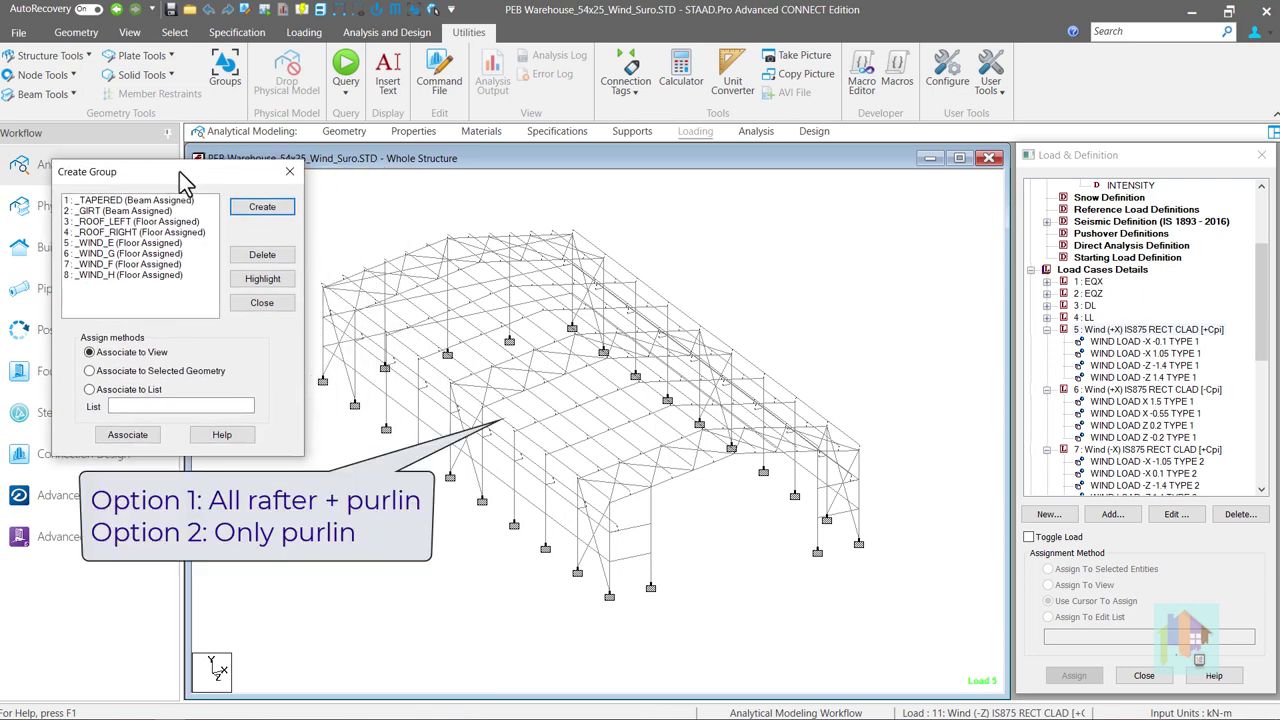
left_click(175, 221)
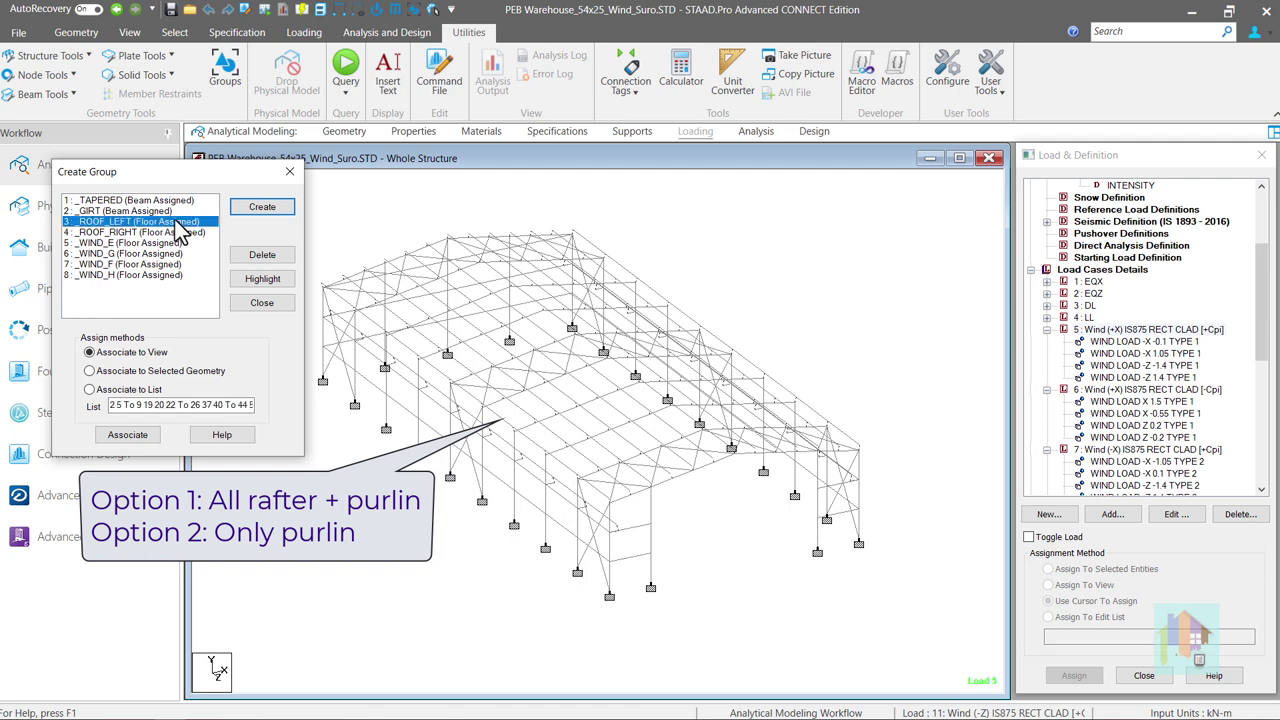
left_click(245, 279)
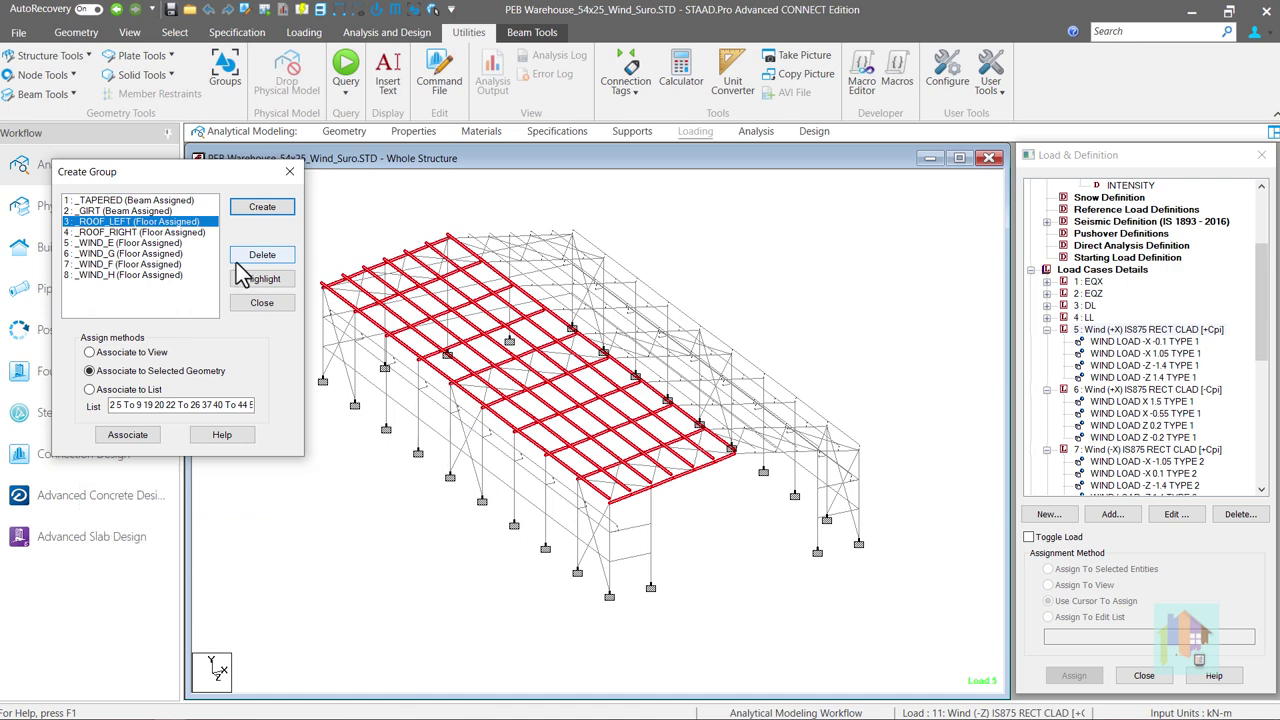
left_click(197, 236)
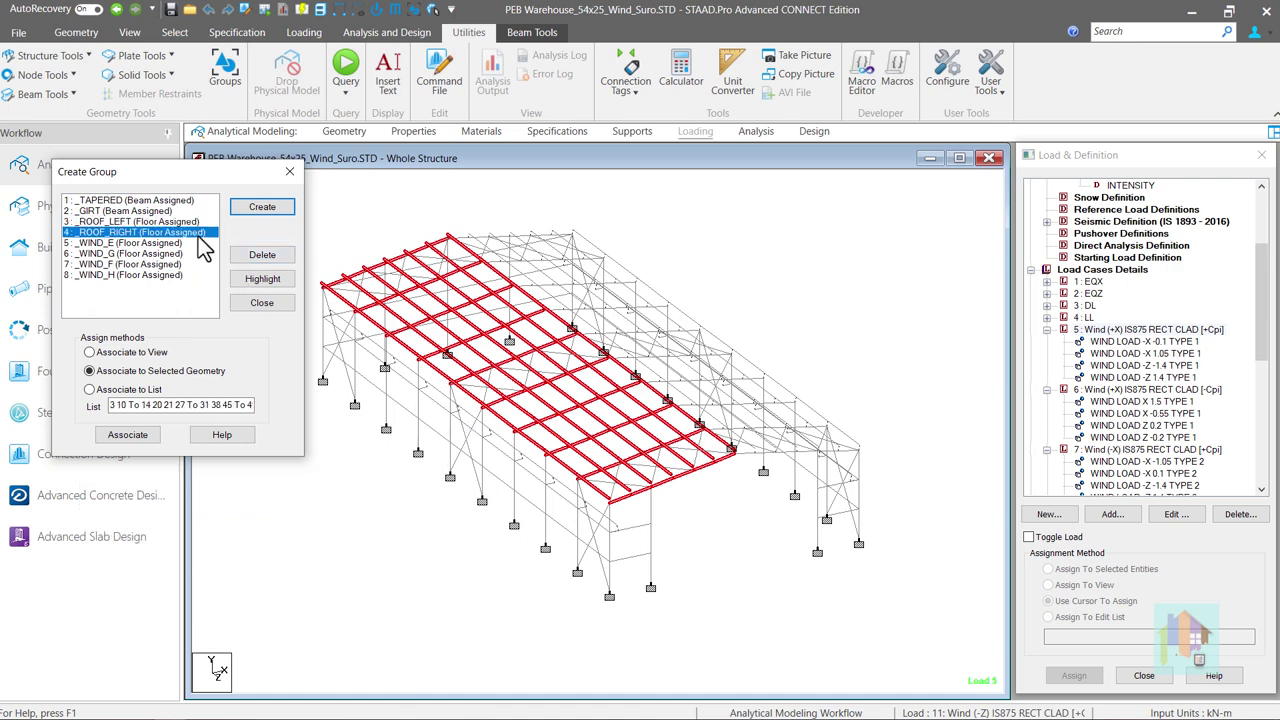
left_click(247, 284)
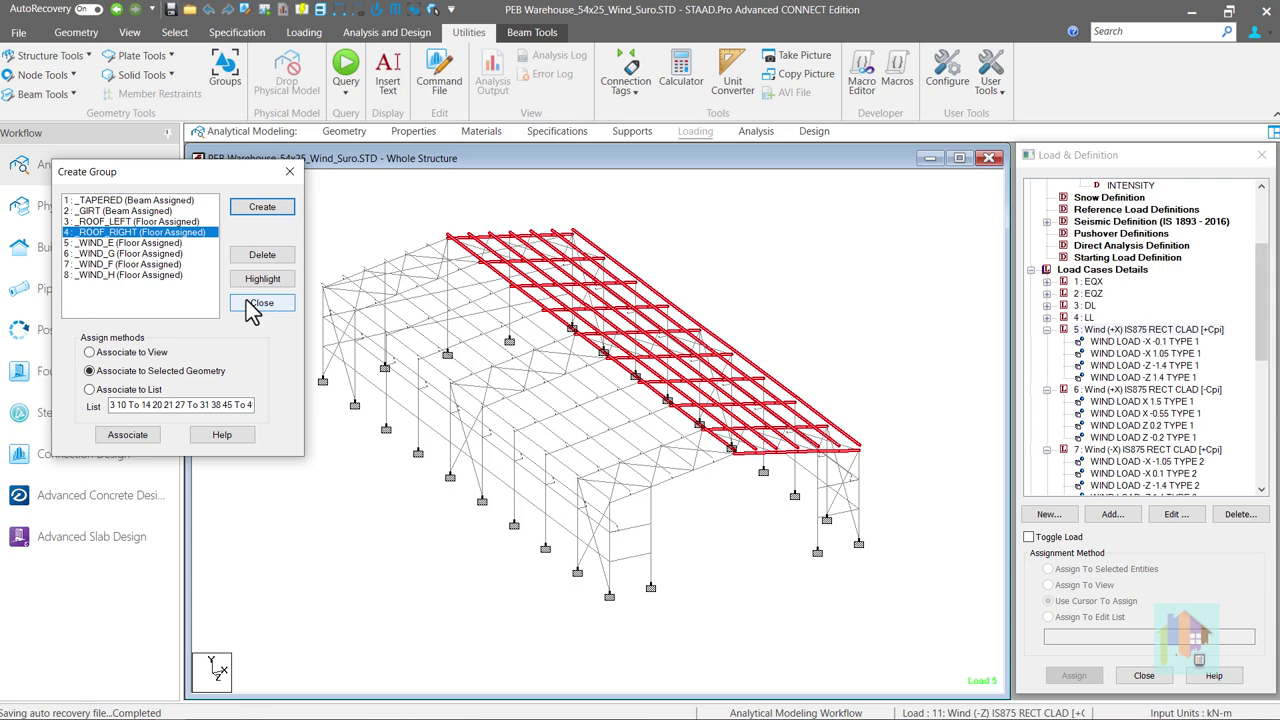
left_click(258, 303)
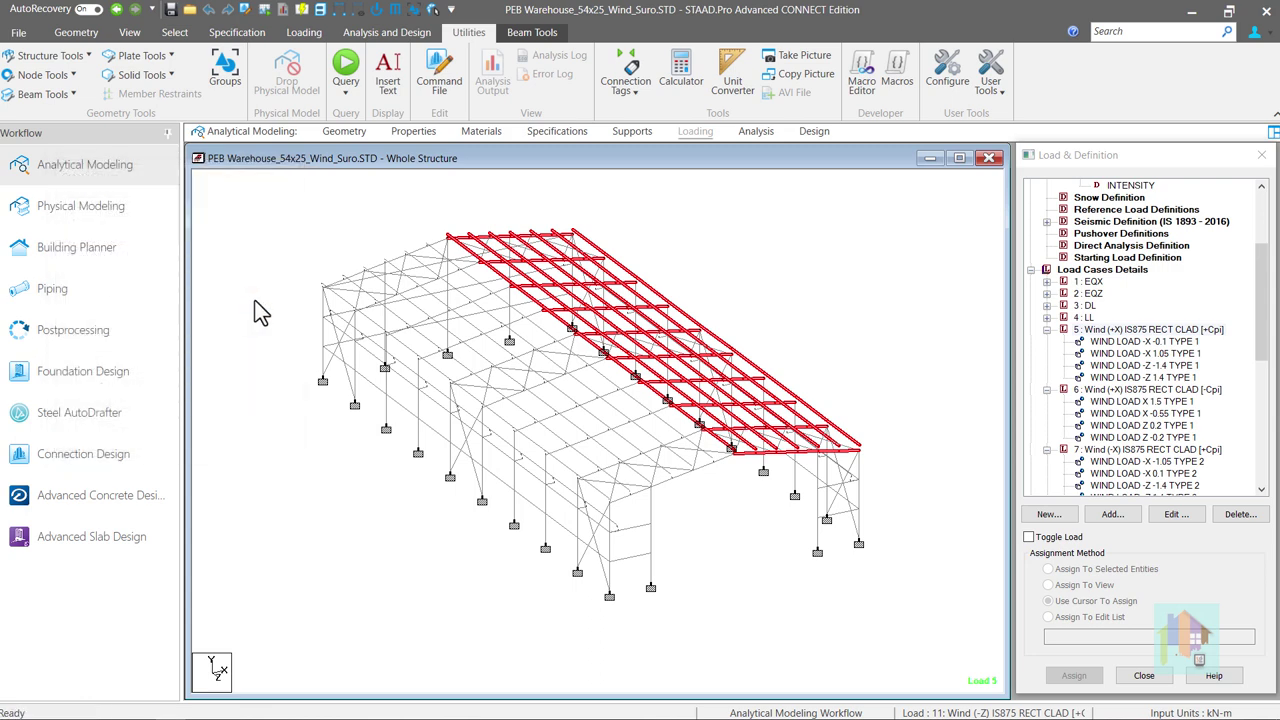
Step: Add an inclined floor load of 3.2 kN/m2 in Global Y on group _ROOF_LEFT to load case 5
left_click(1112, 516)
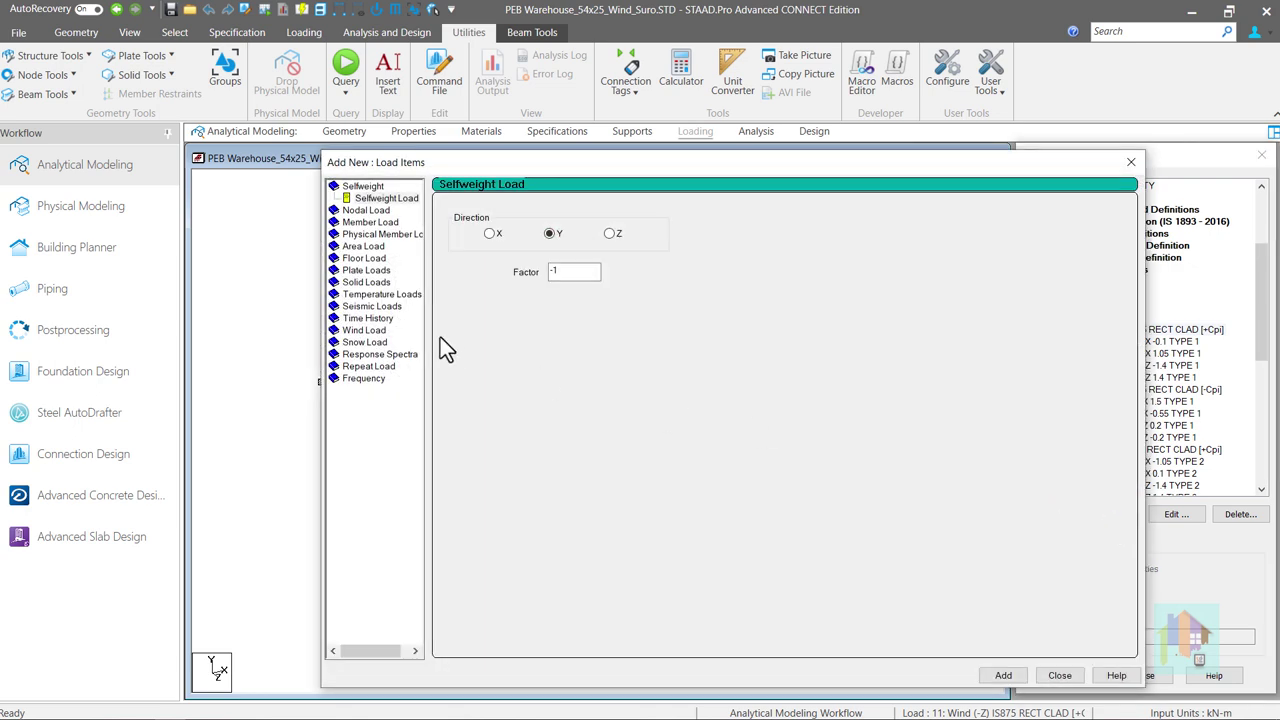
left_click(378, 260)
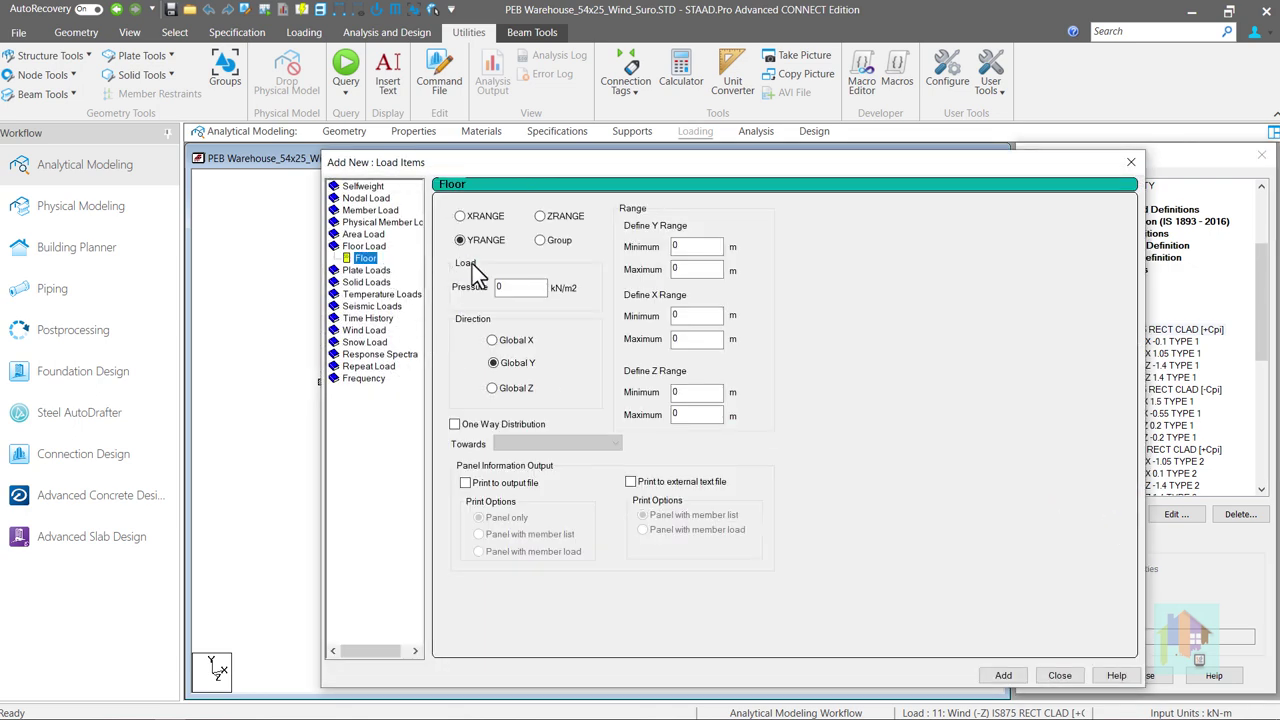
double_click(519, 286)
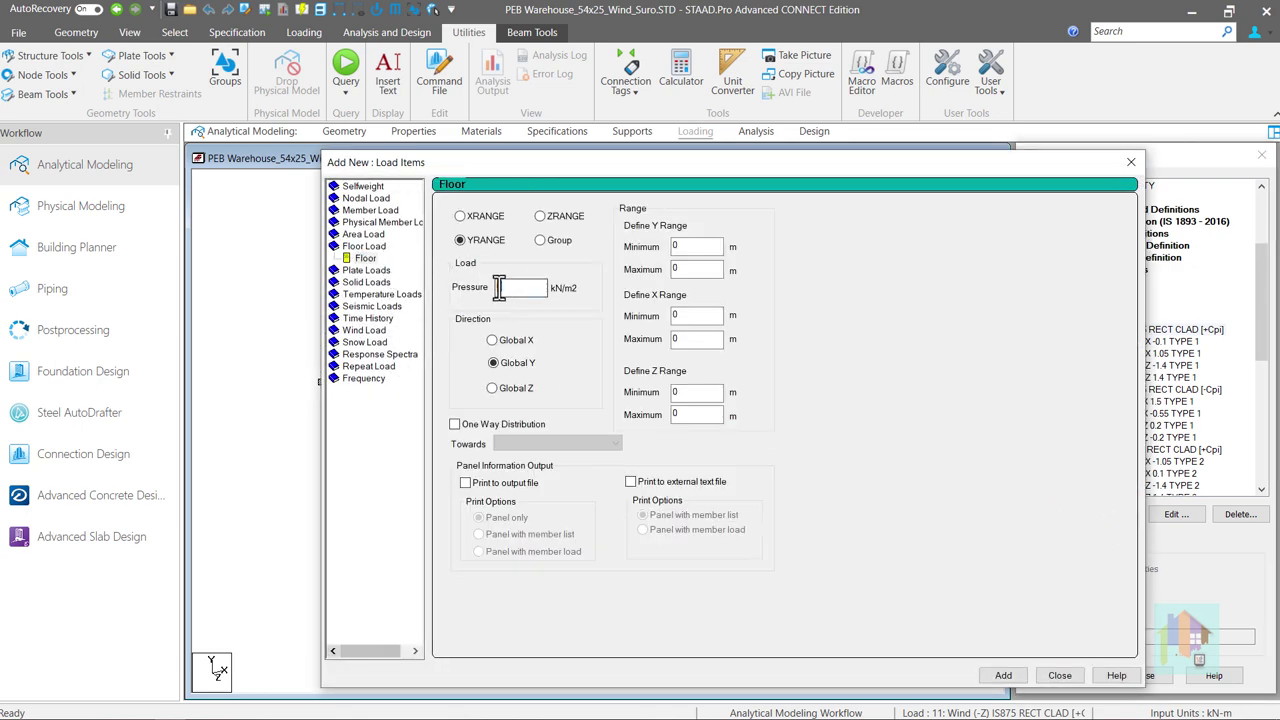
type("3.2")
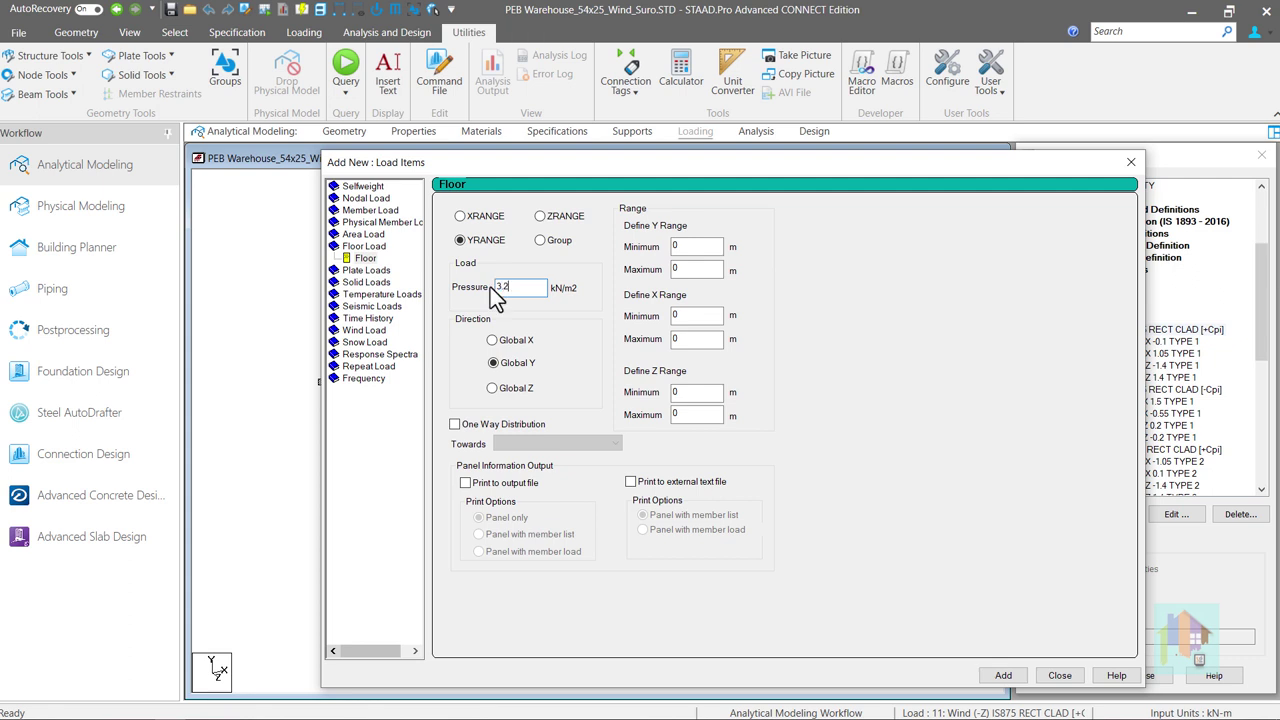
left_click(541, 243)
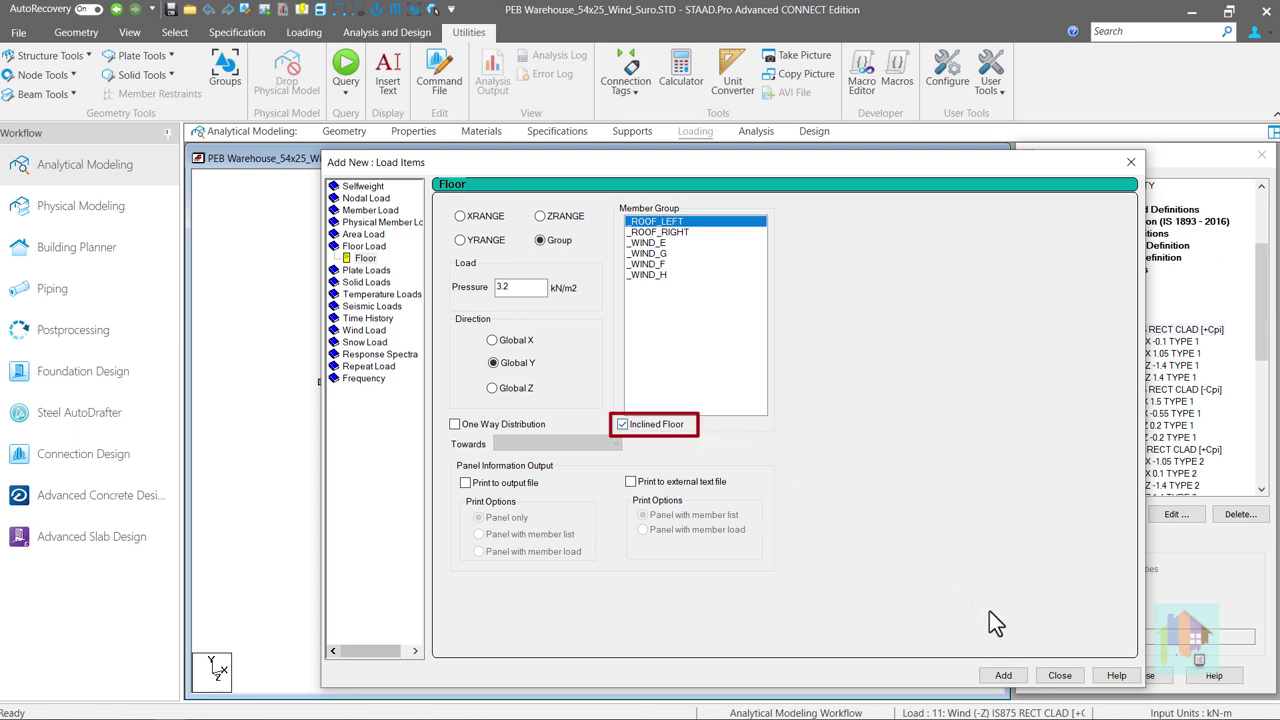
left_click(1003, 678)
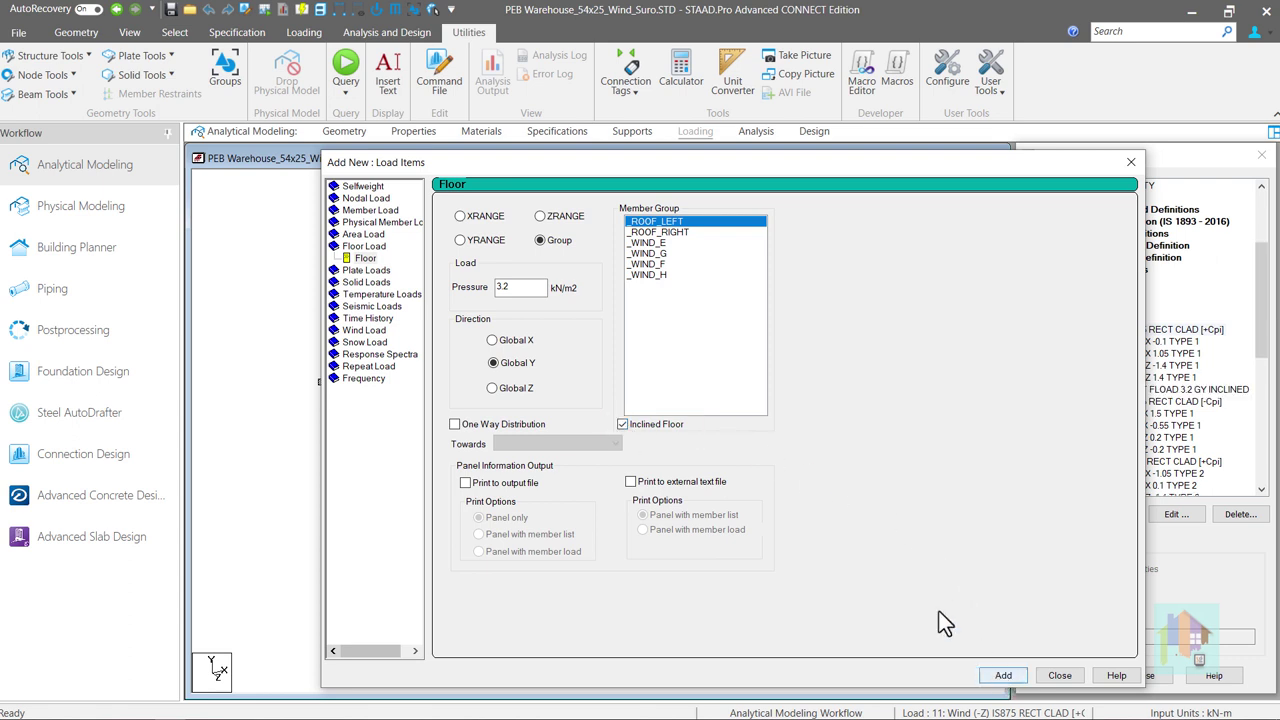
Step: Add an inclined floor load of 1.92 kN/m2 in Global Y on group _ROOF_RIGHT to the same load case
left_click_drag(510, 289, 488, 292)
type("1.5")
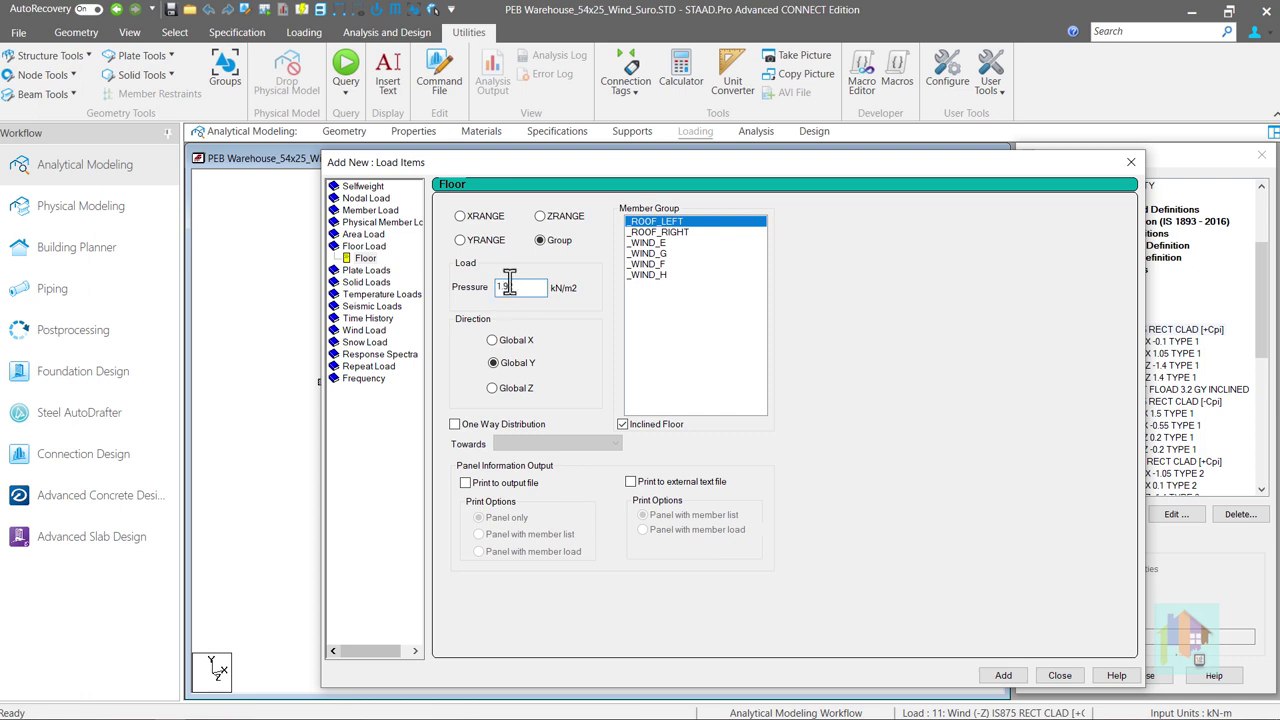
left_click(684, 232)
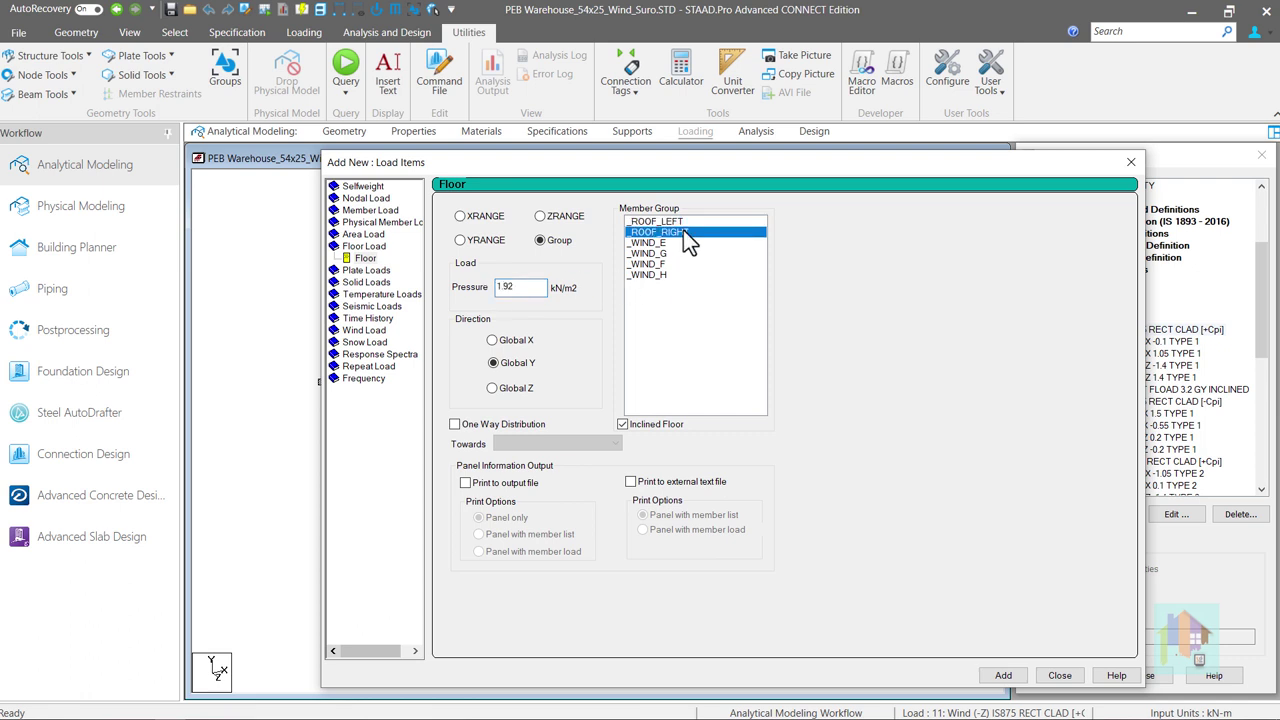
left_click(1003, 676)
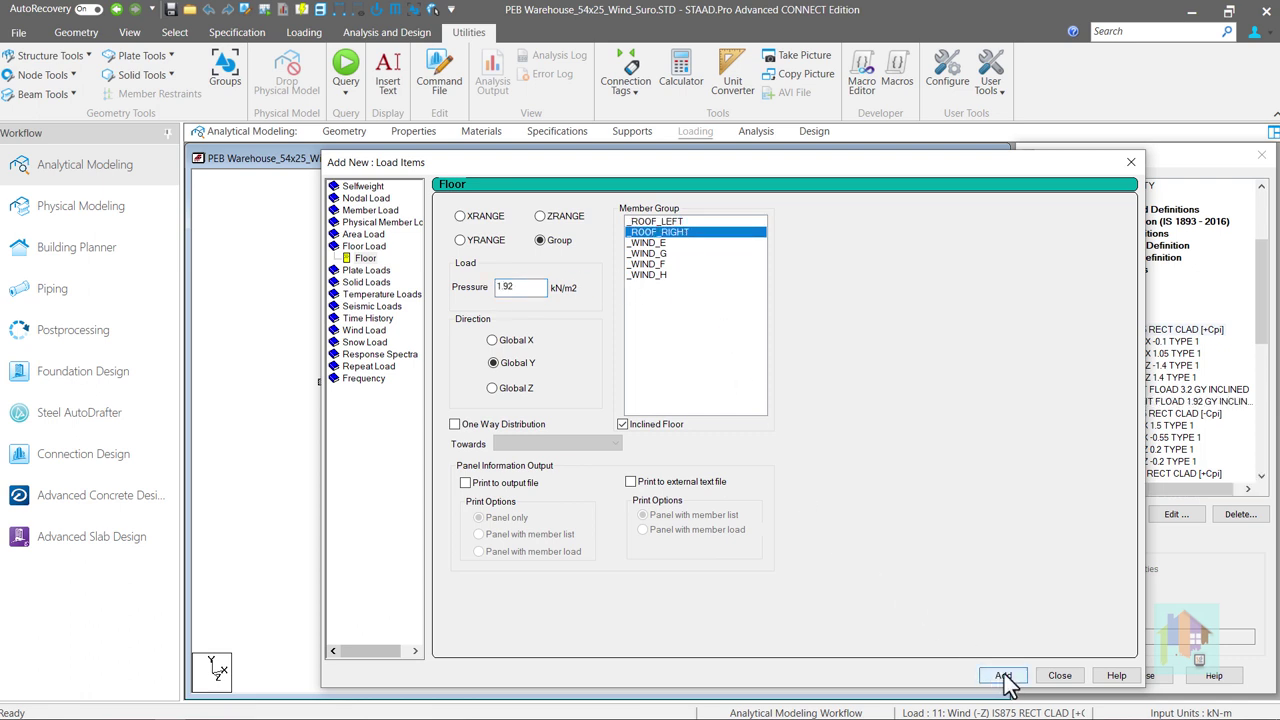
left_click(1058, 677)
Step: Display the two roof floor loads and the -Z -1.4 wind load of case 5 to examine their directions
left_click(1136, 390)
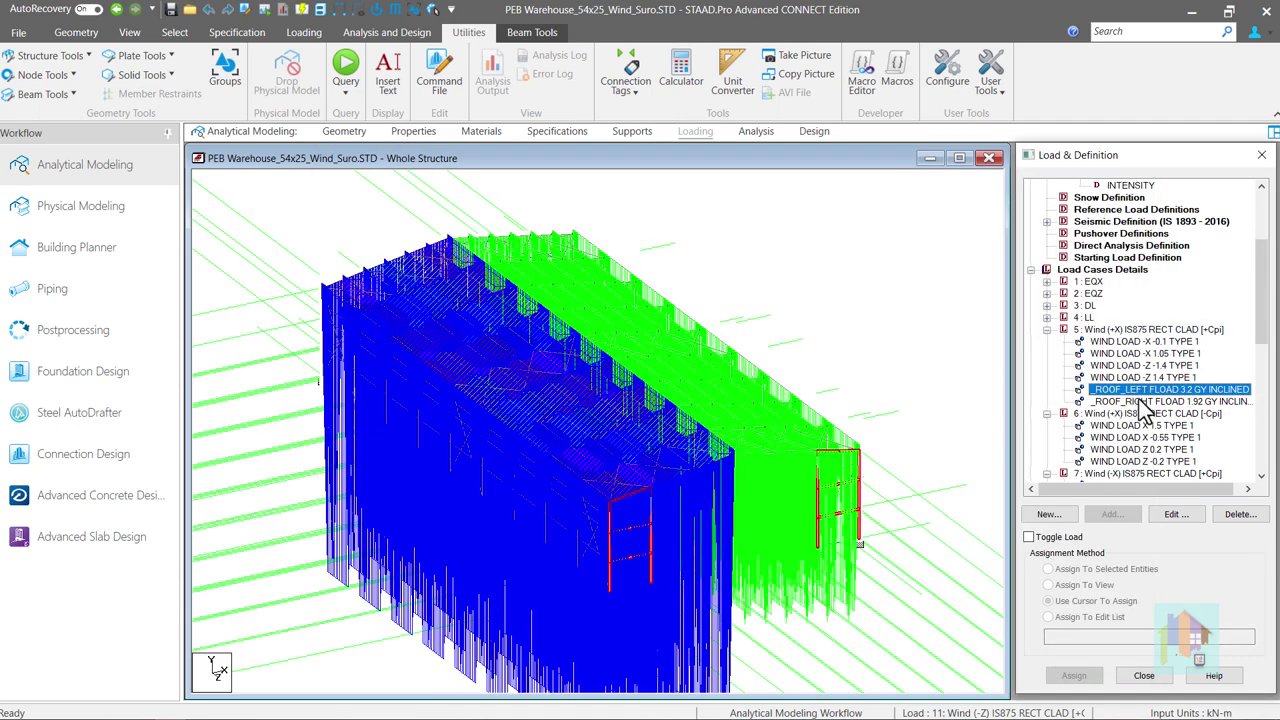
left_click(1139, 402)
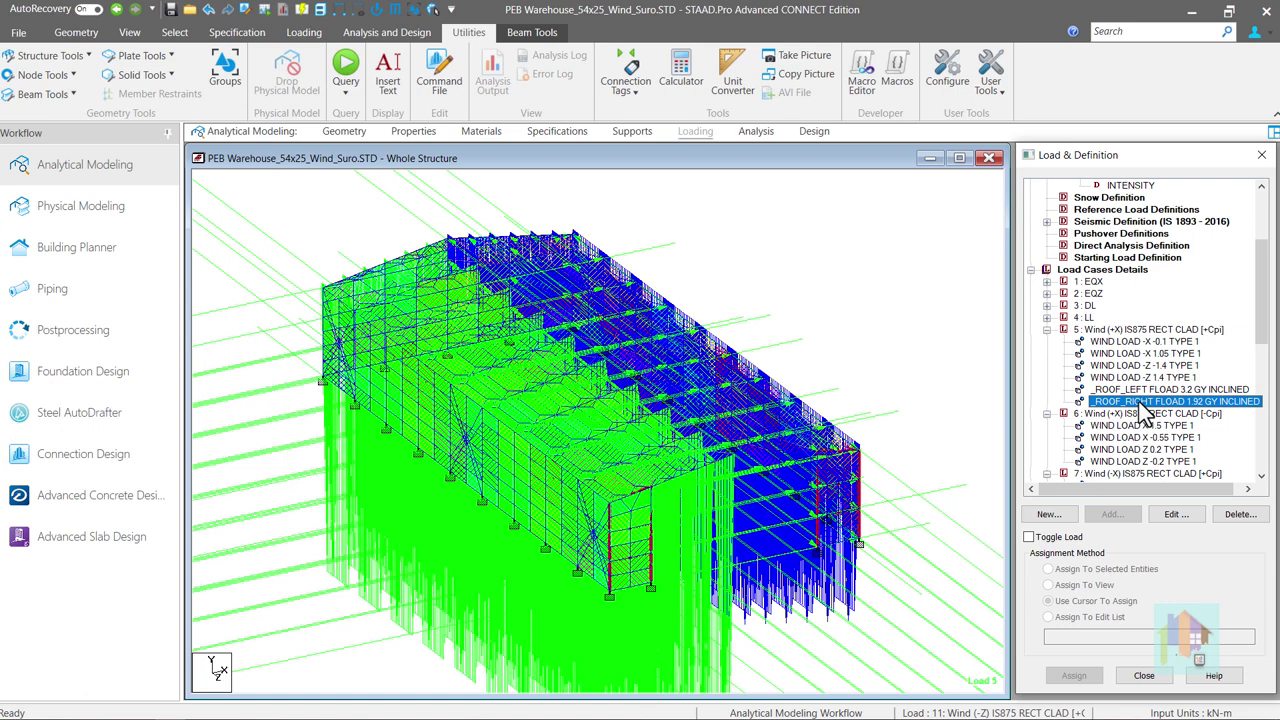
left_click(1146, 366)
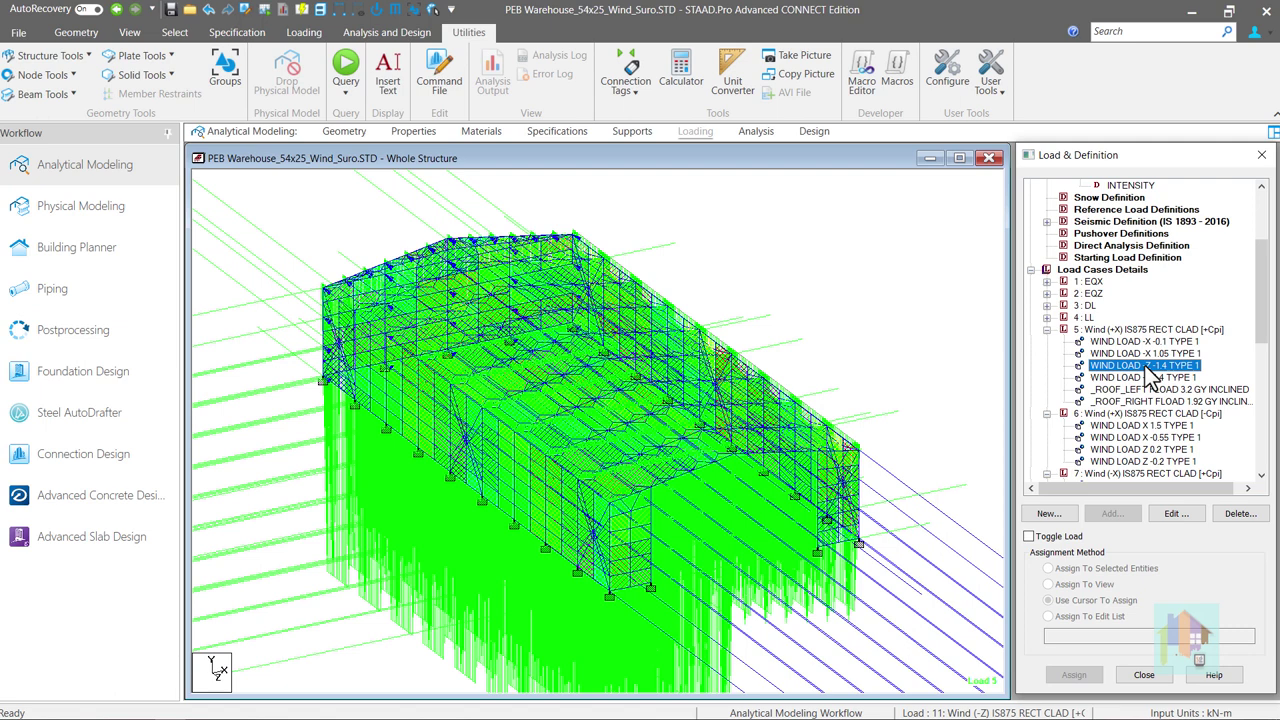
Step: Select load case 9, Wind (+Z) IS875 RECT CLAD [+Cpi]
scroll(1138, 409, "down", 1)
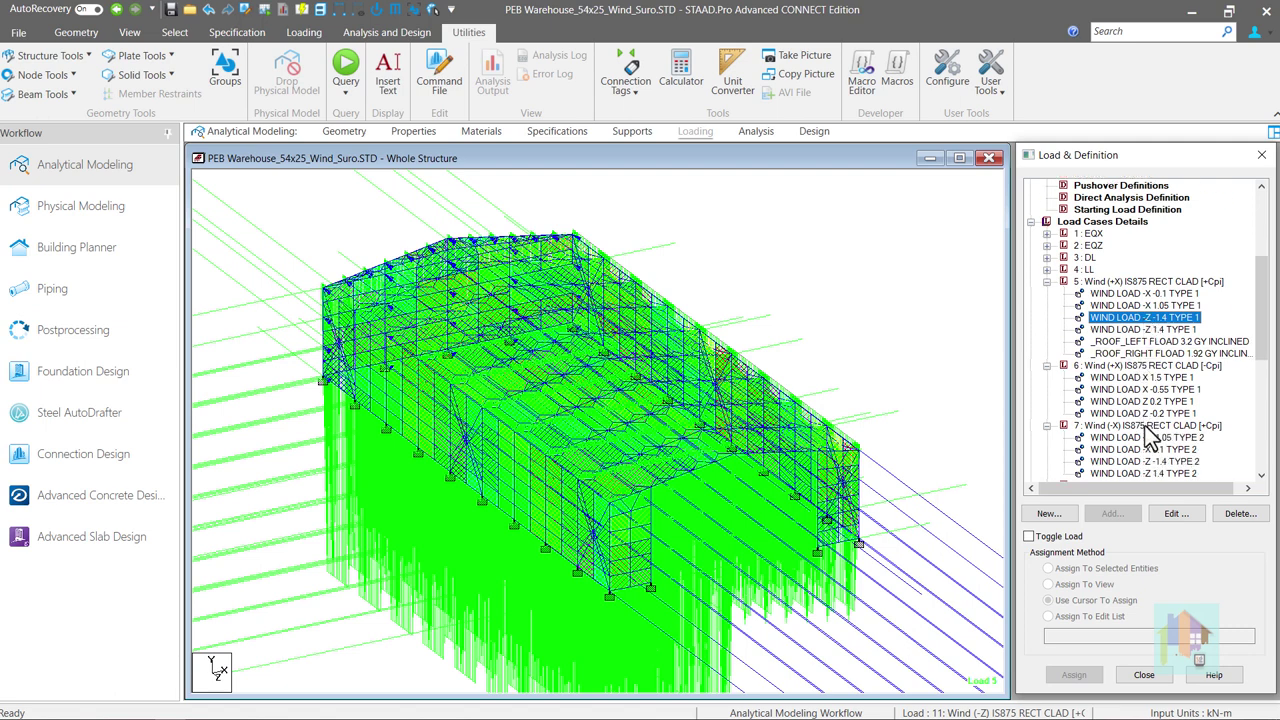
scroll(1145, 426, "down", 3)
left_click(1145, 426)
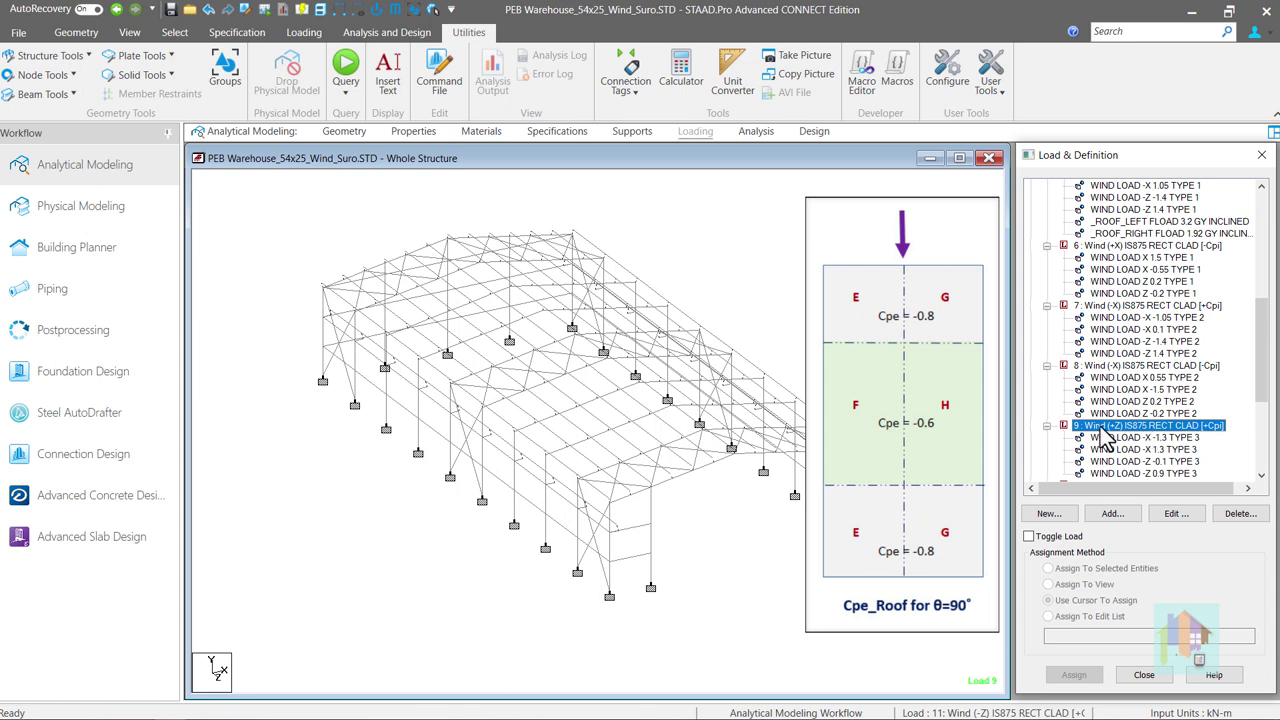
Step: Select groups _WIND_E and _WIND_G together, and then _WIND_F and _WIND_H, to examine their roof zones, and clear the selection
left_click(174, 33)
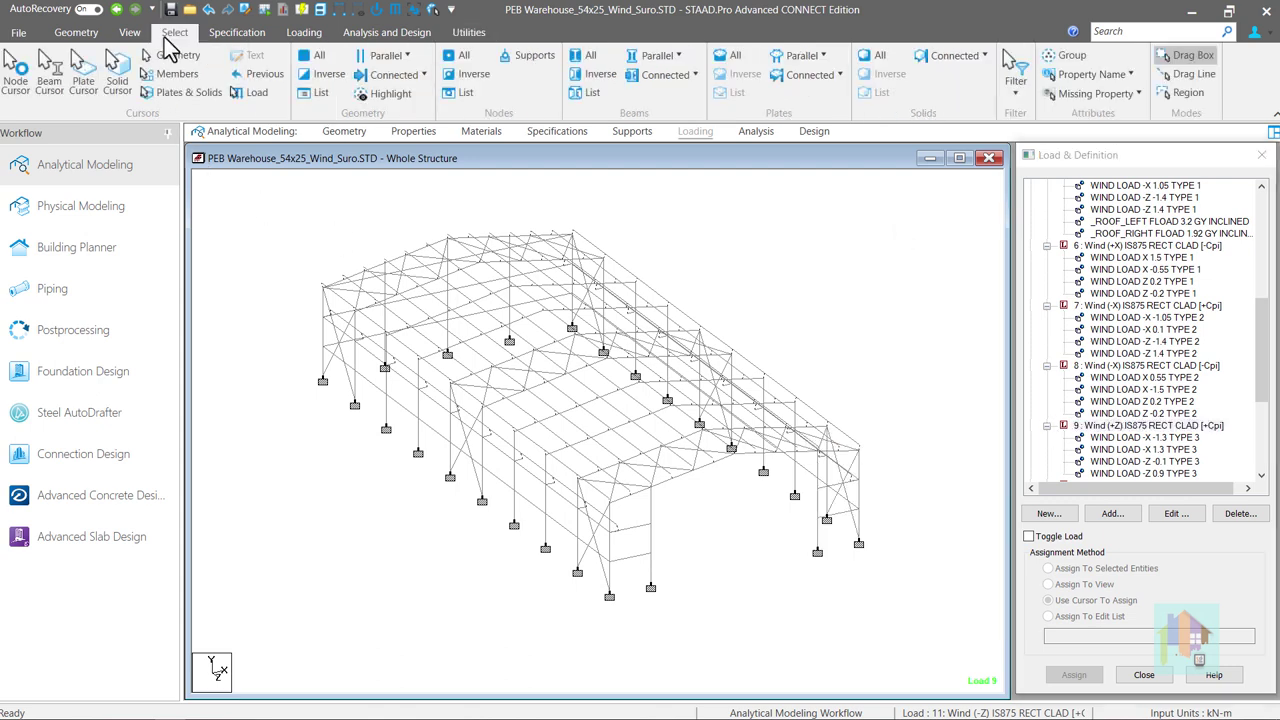
left_click(1068, 57)
left_click_drag(283, 179, 204, 162)
left_click(168, 251)
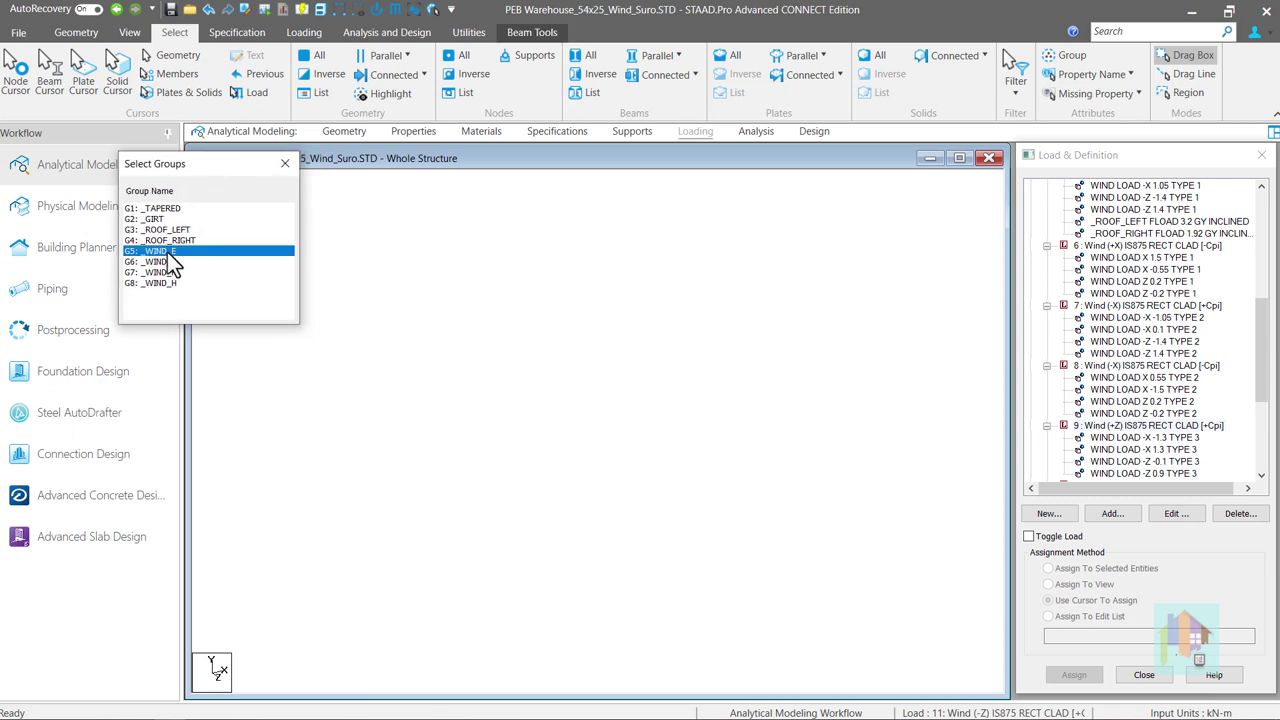
left_click(170, 263, "ctrl")
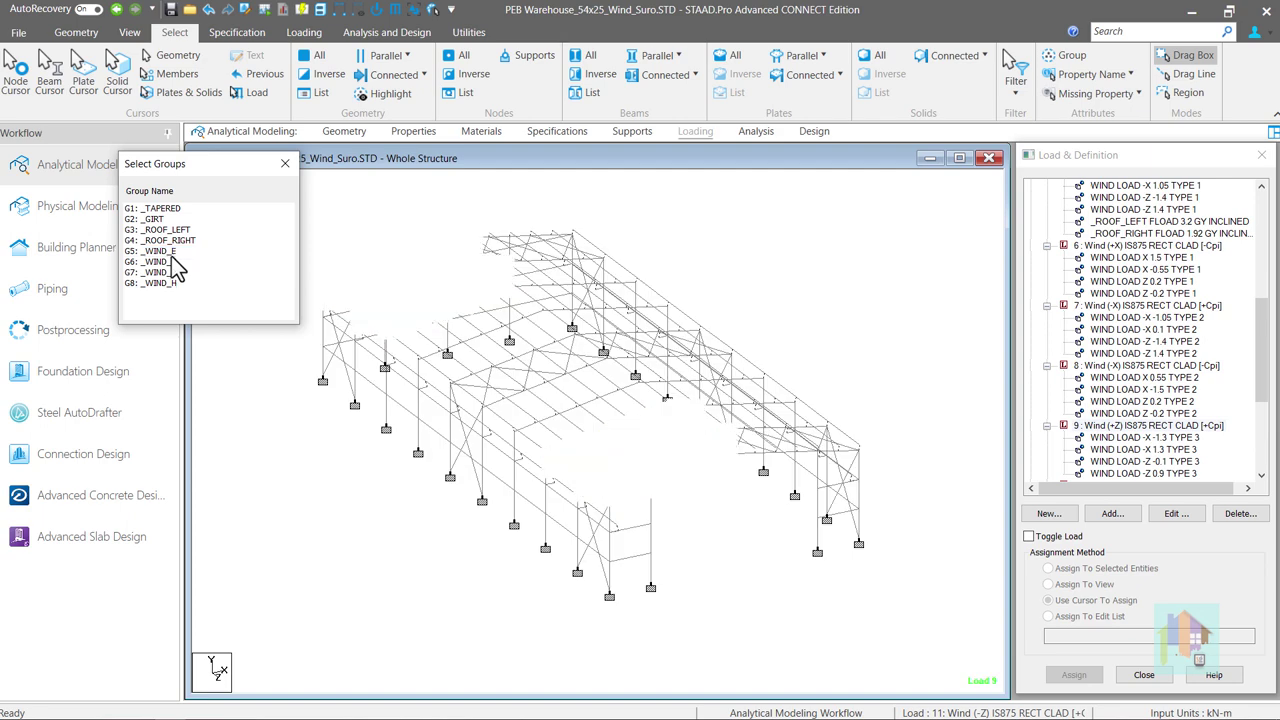
left_click(168, 273)
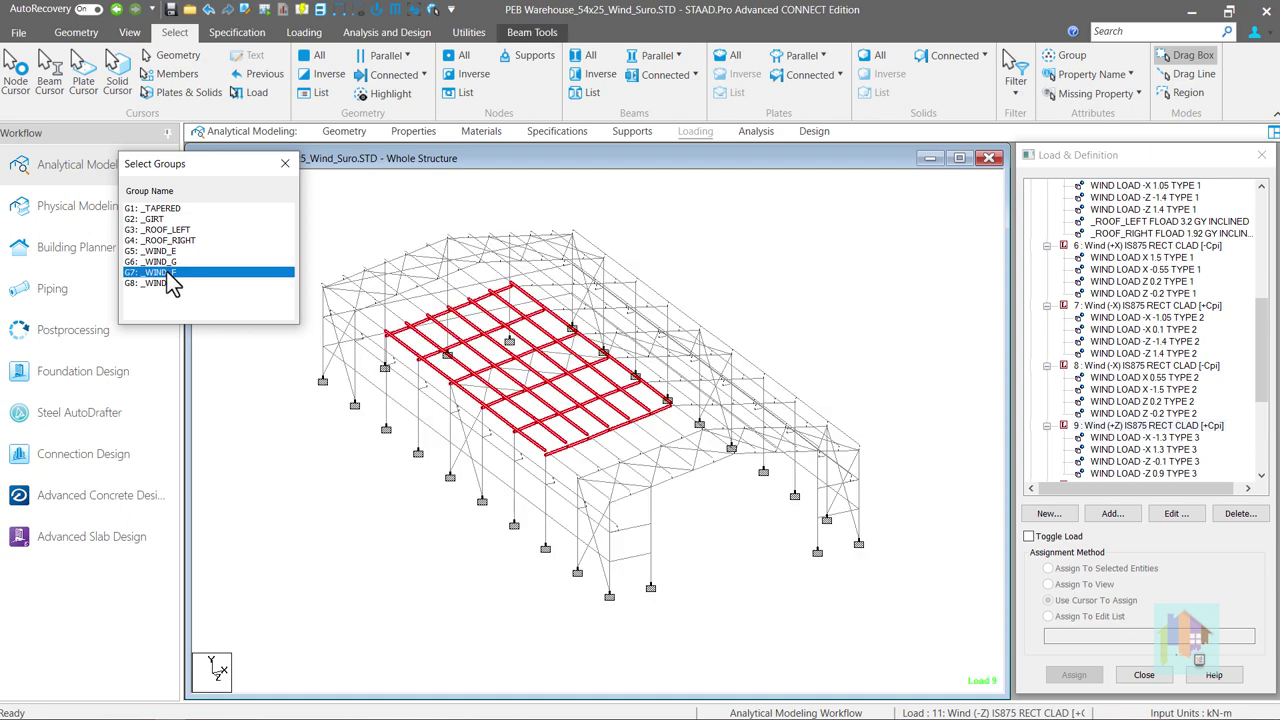
left_click(167, 284, "ctrl")
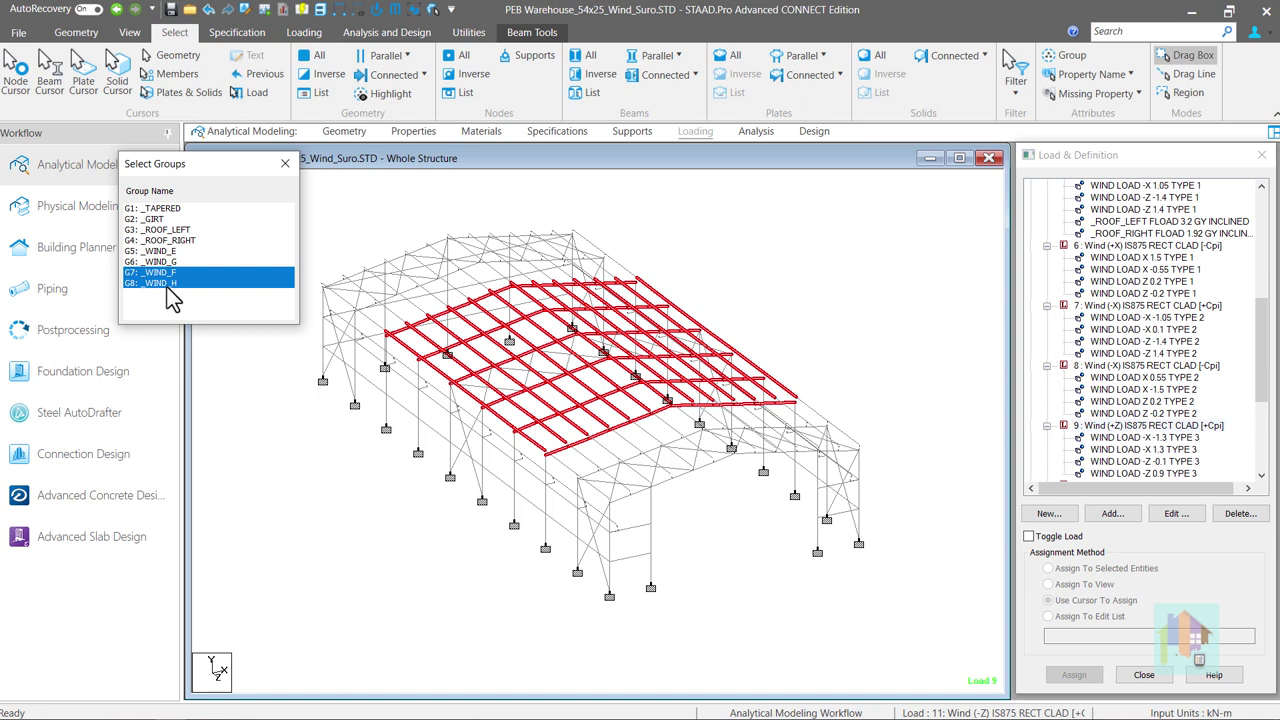
left_click(285, 164)
left_click(292, 214)
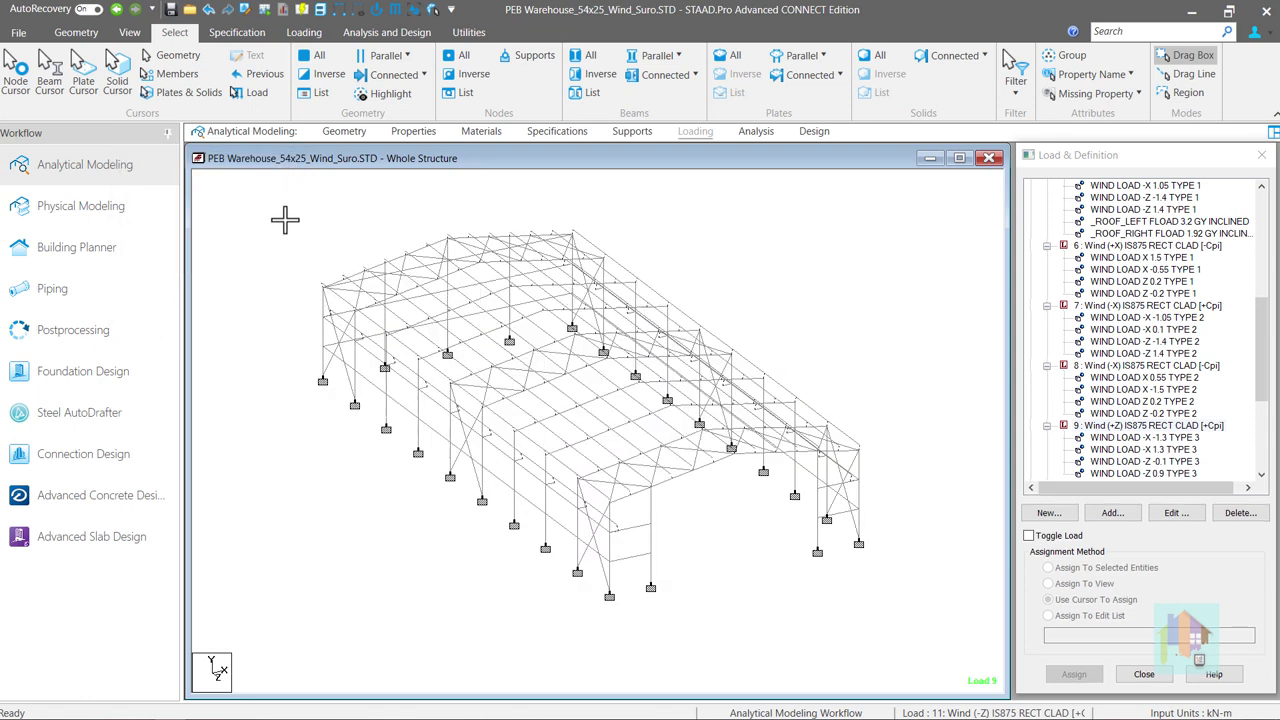
Step: Box-select the wall members at the building's far corner, and then the eave and roof members there, clearing each selection
left_click_drag(304, 270, 350, 442)
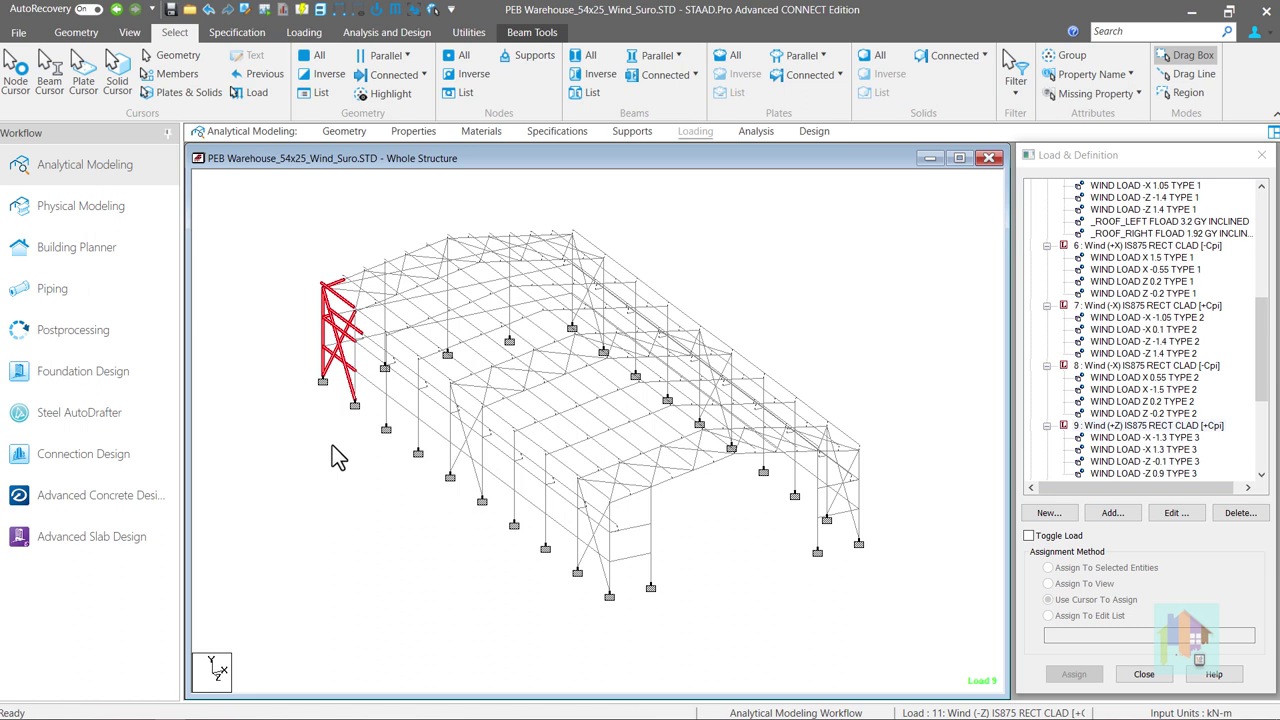
left_click(332, 446)
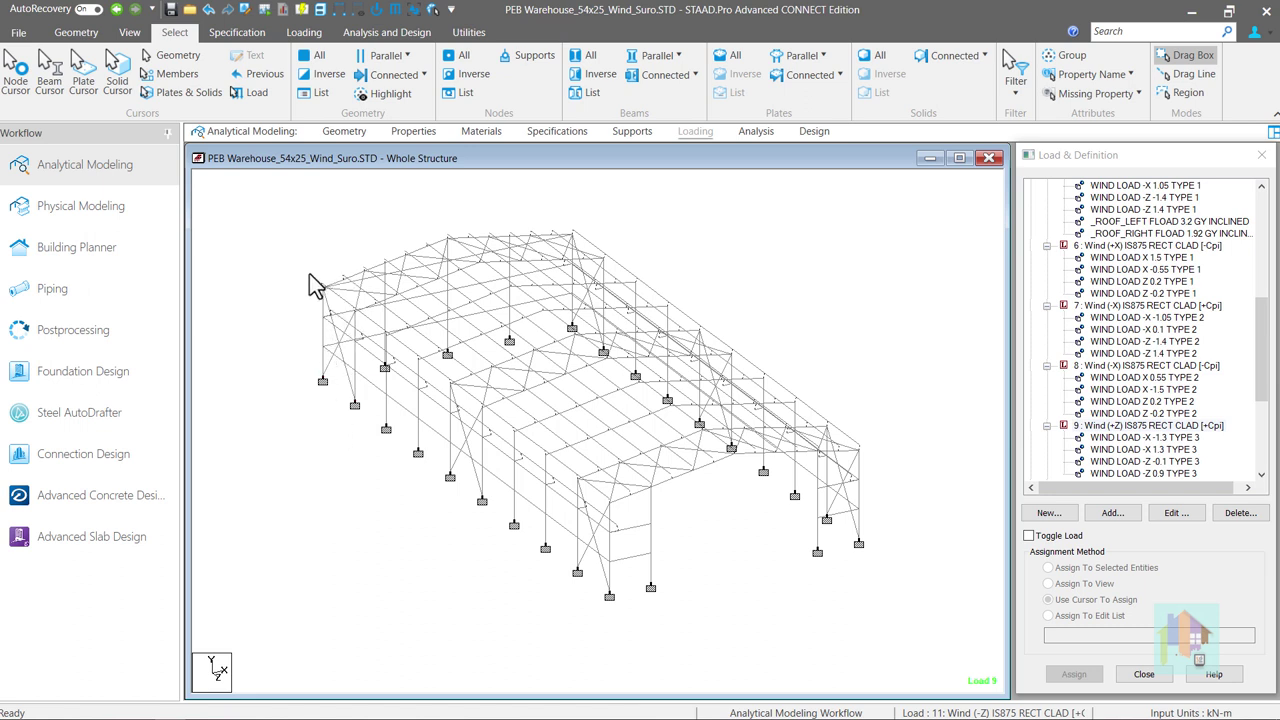
left_click_drag(309, 271, 380, 321)
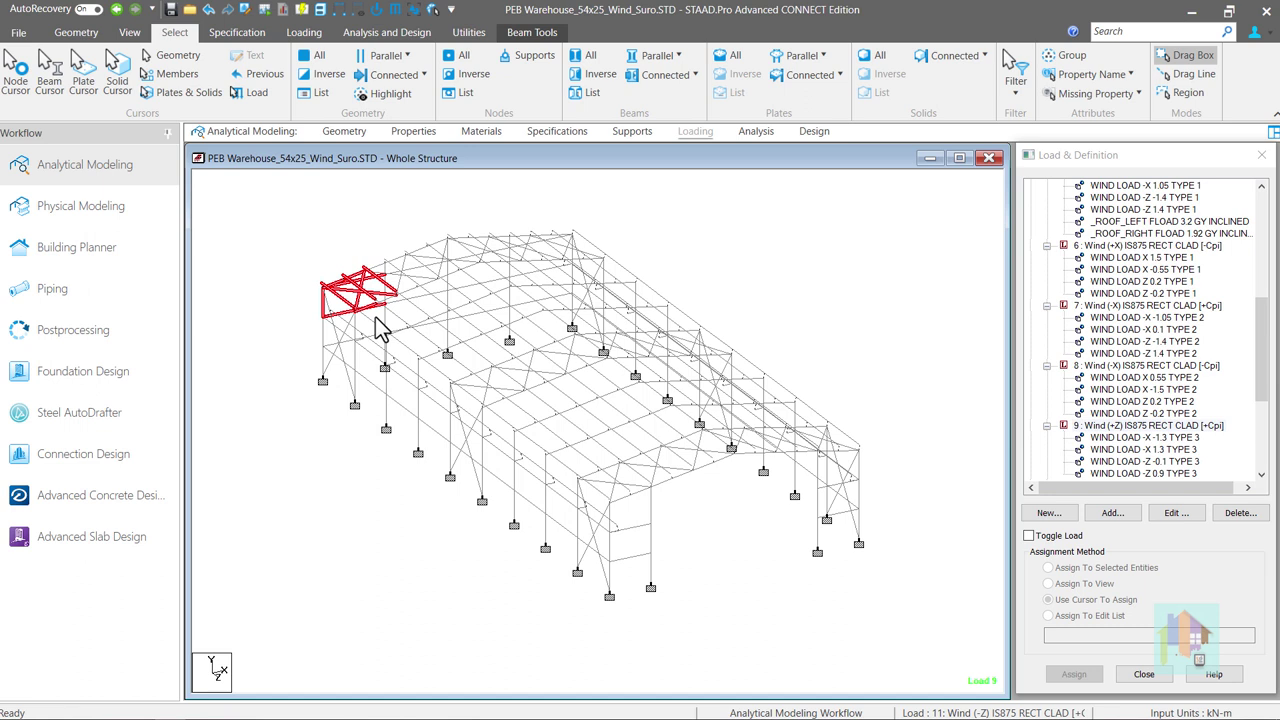
left_click(745, 302)
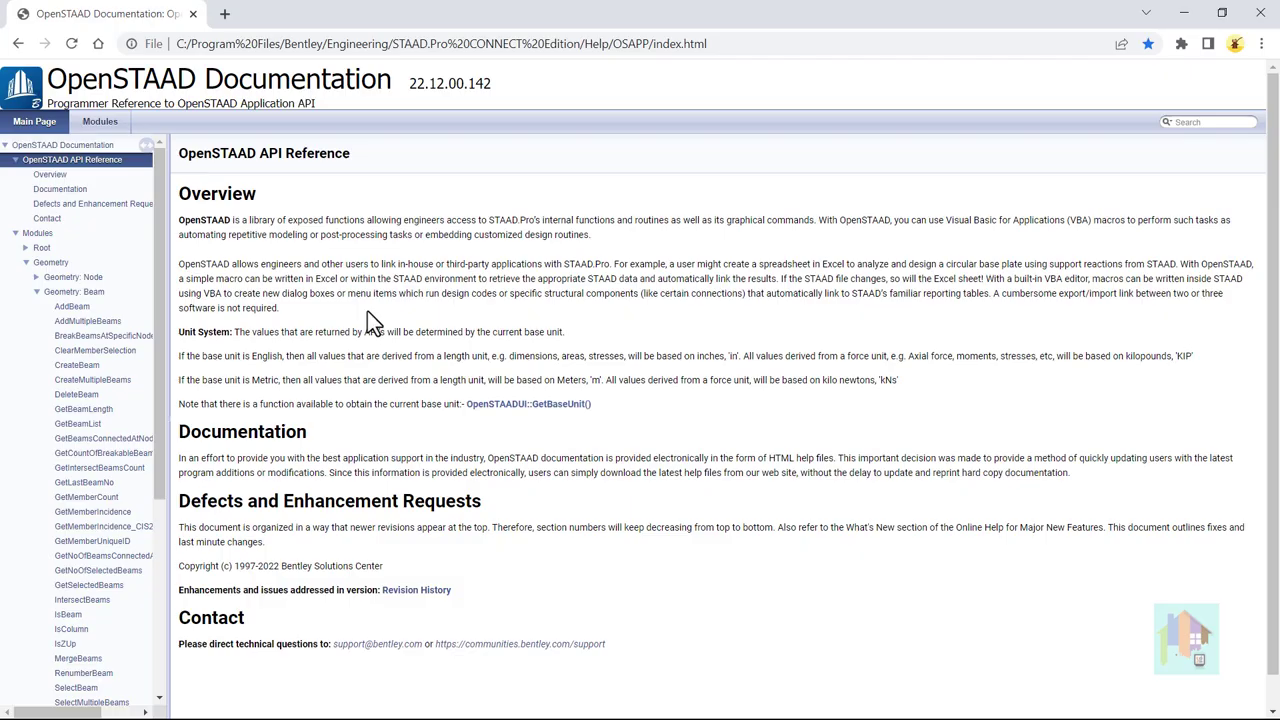
Step: View the AddMultipleBeams entry in the OpenSTAAD documentation, and switch through the Excel macro workbooks to Extract Support Reaction
left_click(113, 324)
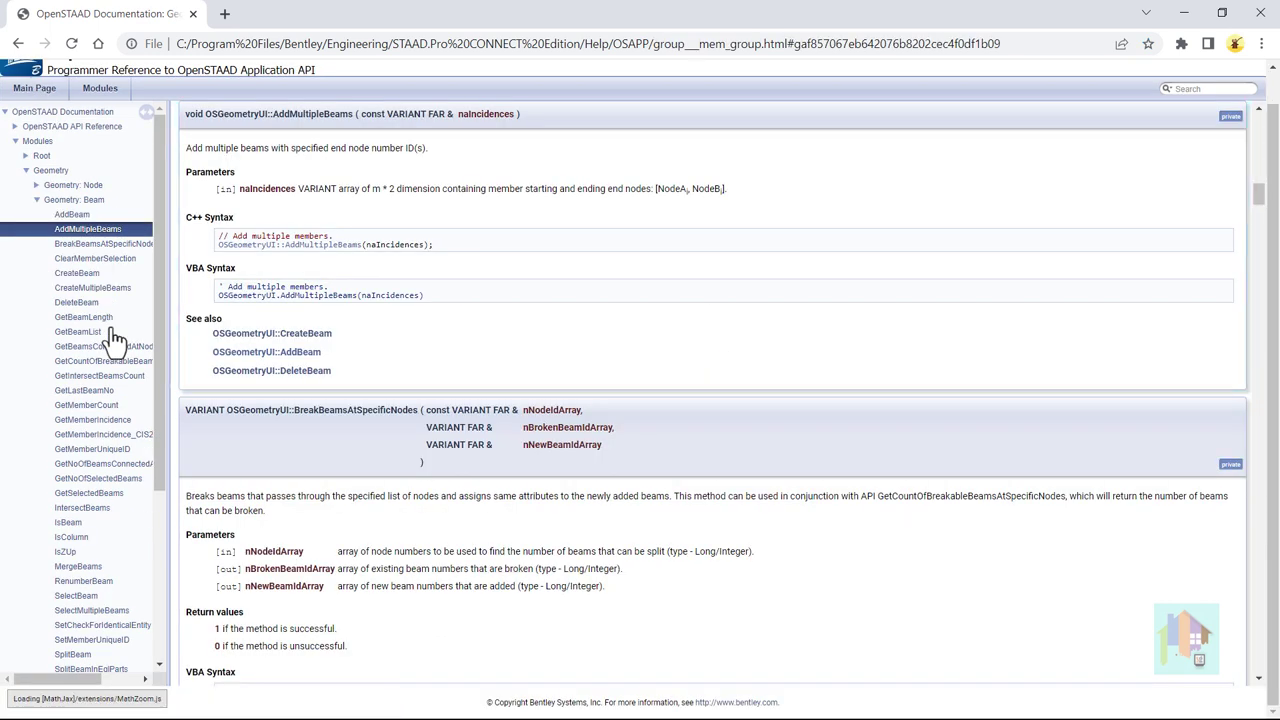
key("alt+Tab")
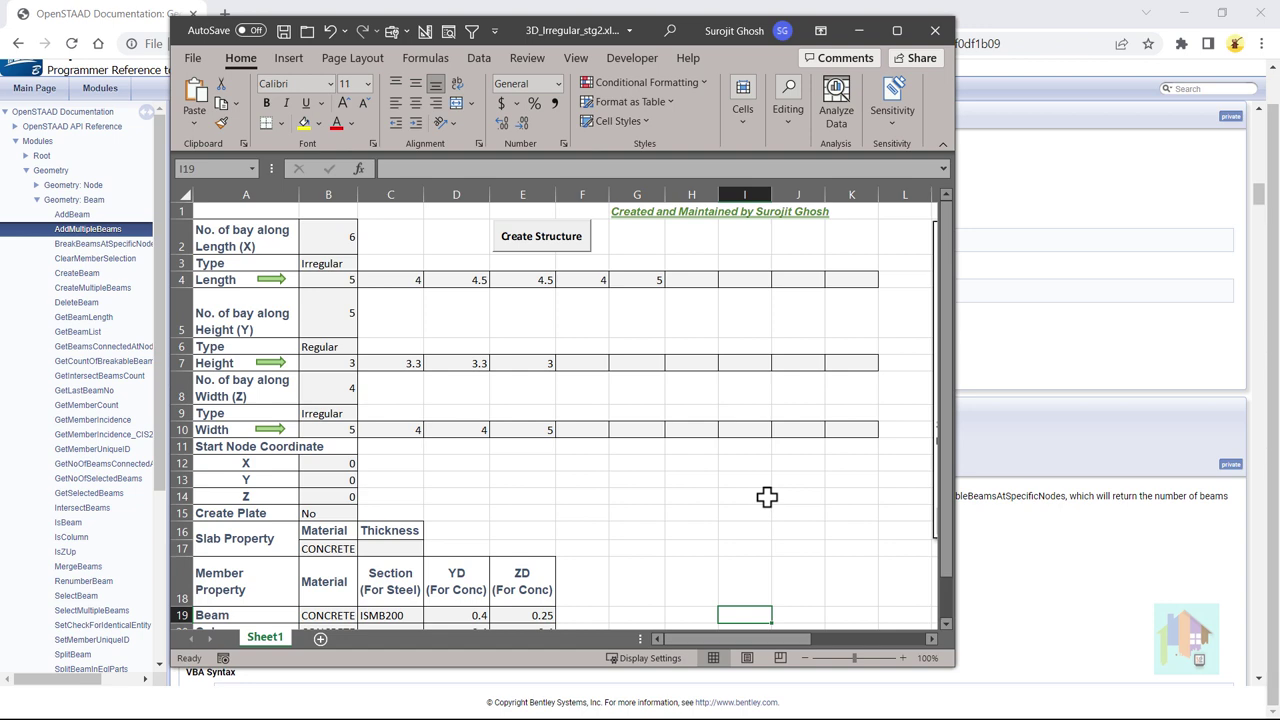
key("alt+Tab")
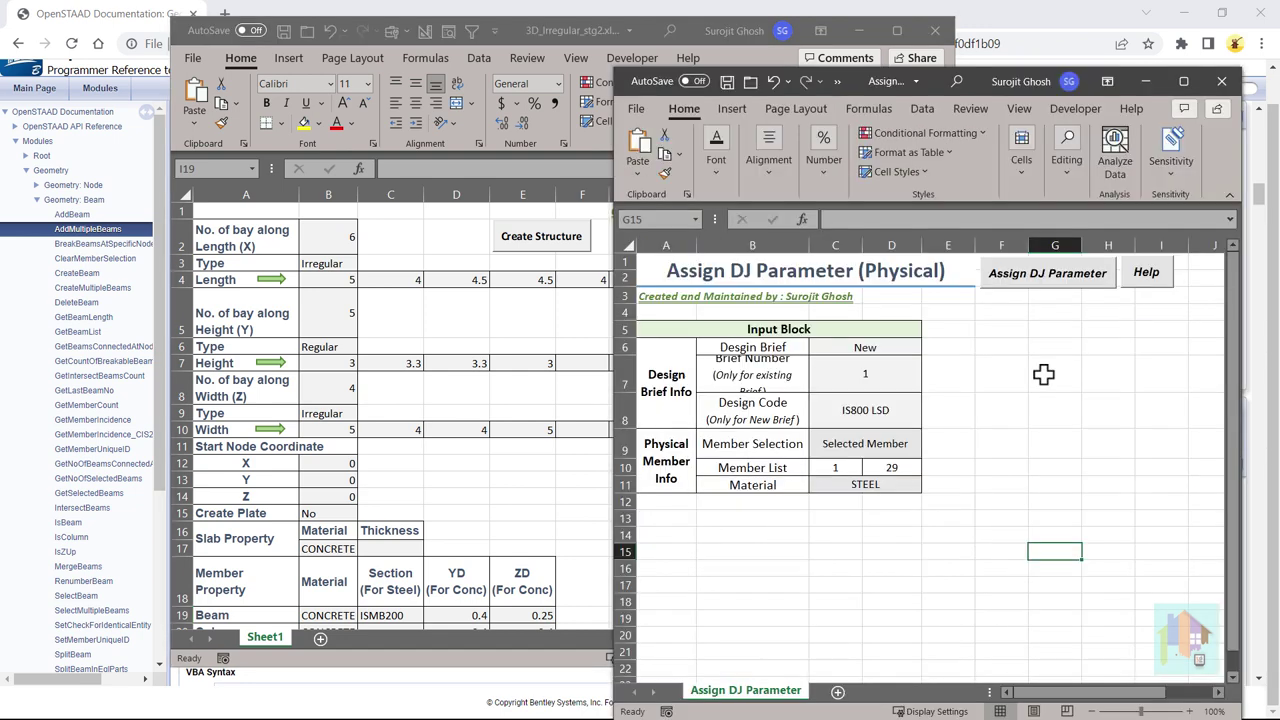
key("alt+Tab")
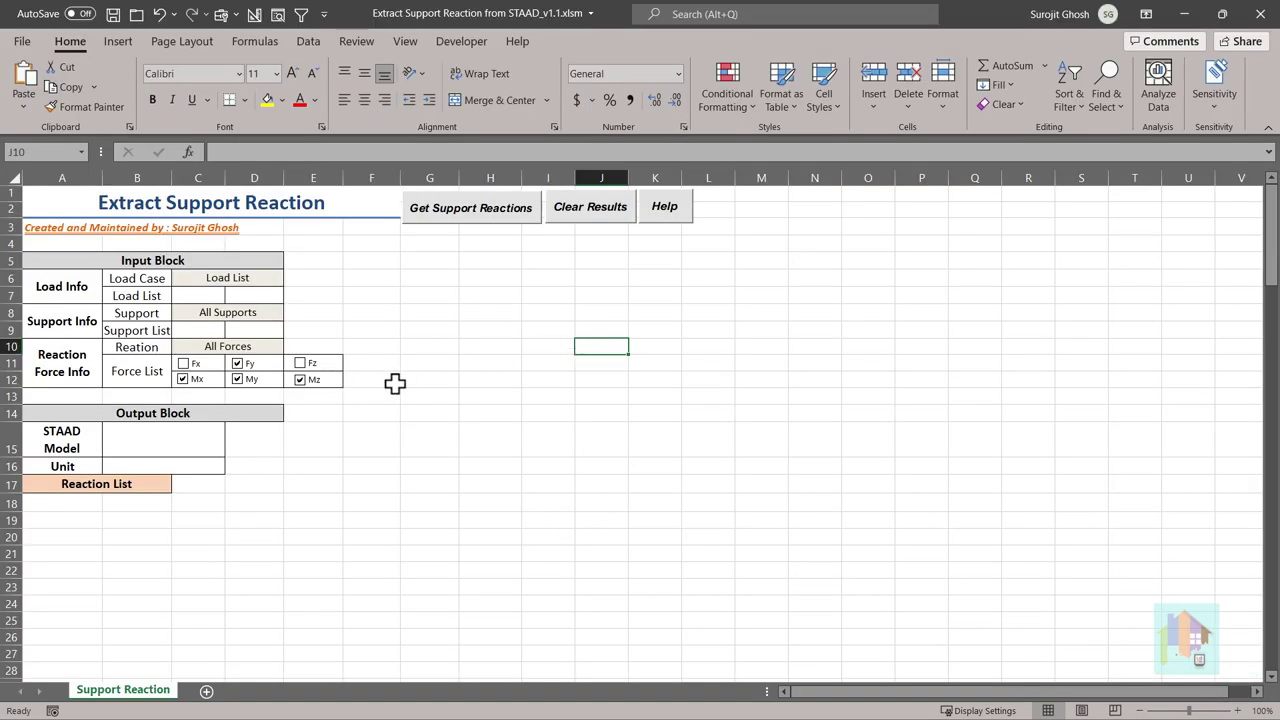
Step: Set the load case input to All Load Case with All Supports, and extract the support reactions from the STAAD model
left_click(274, 278)
left_click(289, 280)
left_click(259, 292)
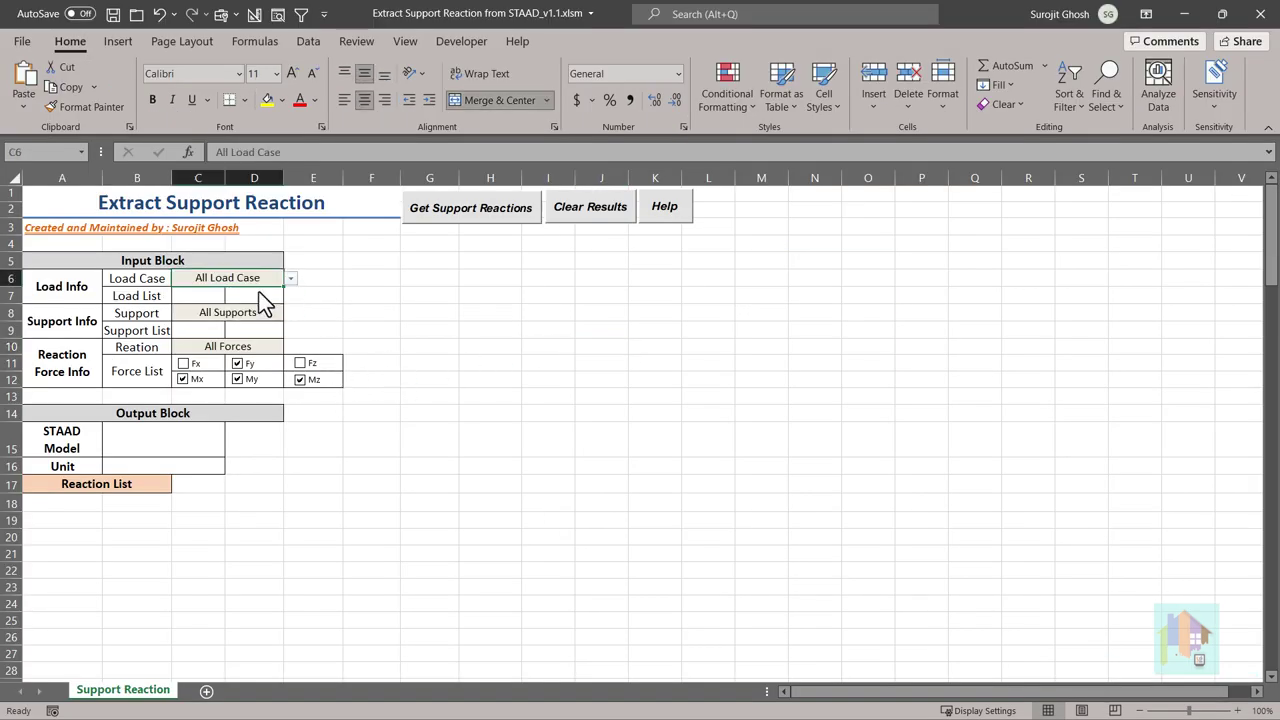
left_click(266, 312)
left_click(291, 314)
left_click(293, 314)
left_click(462, 214)
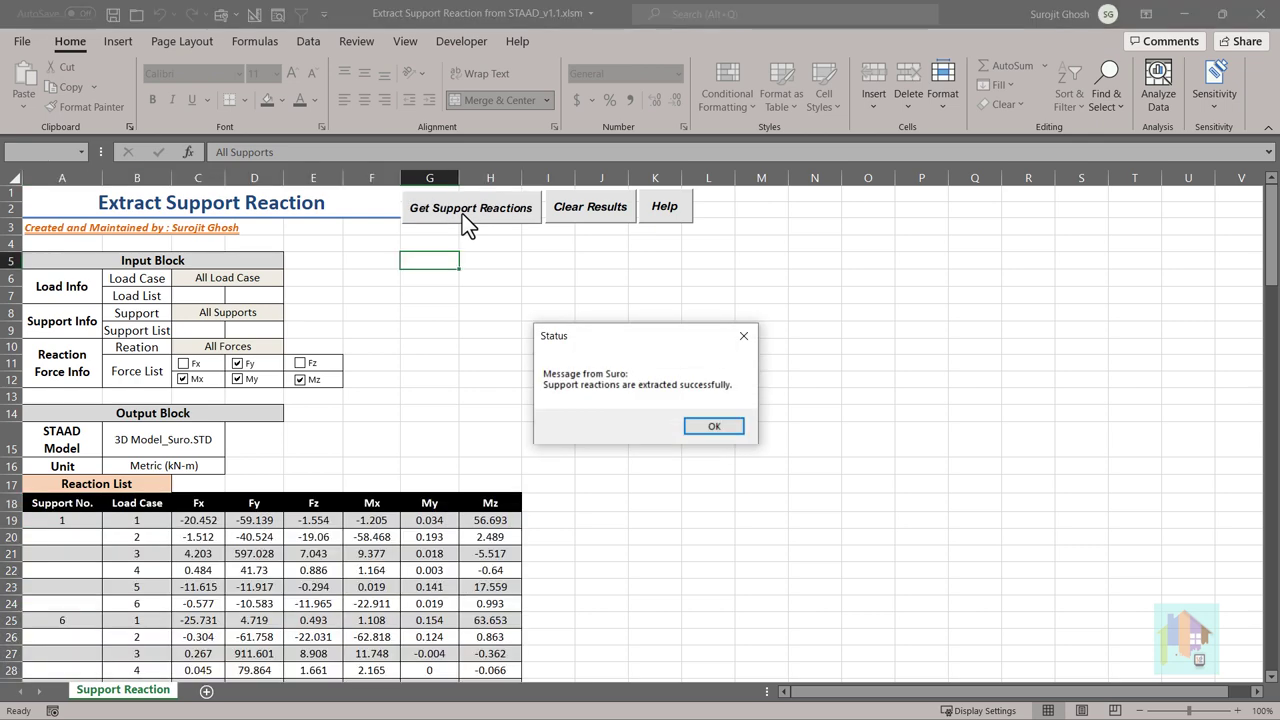
left_click(707, 430)
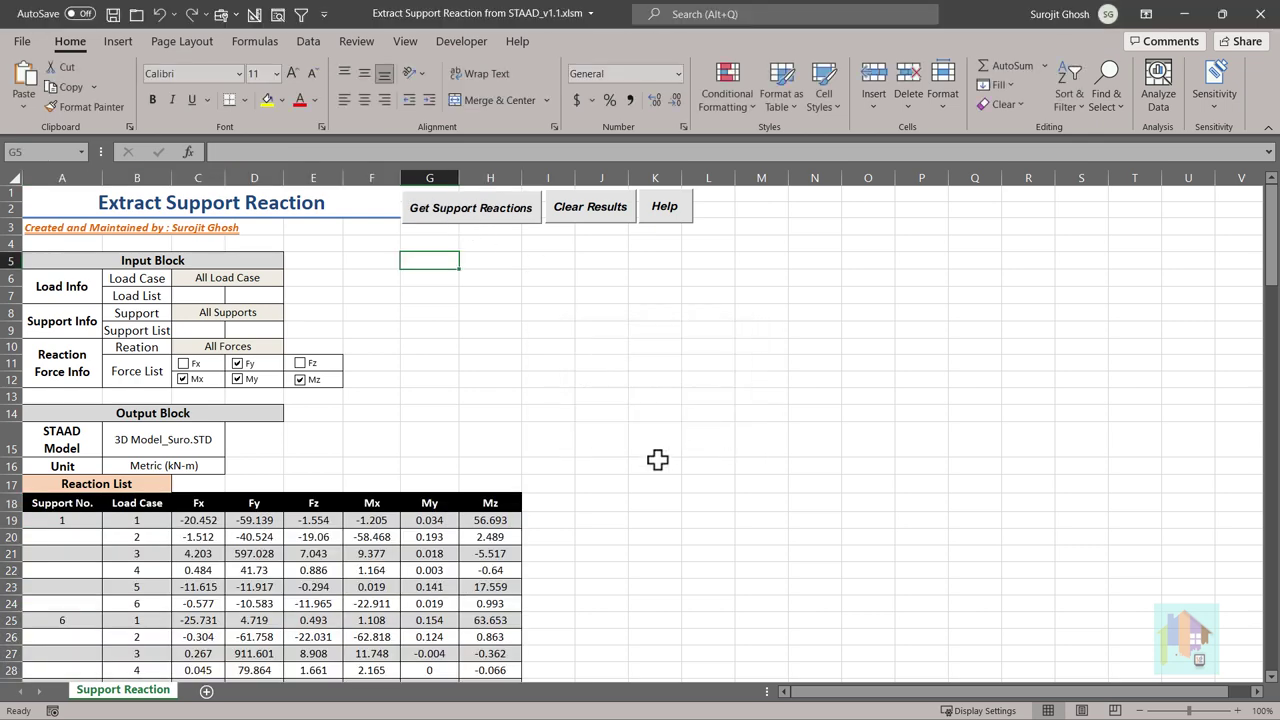
scroll(607, 517, "down", 3)
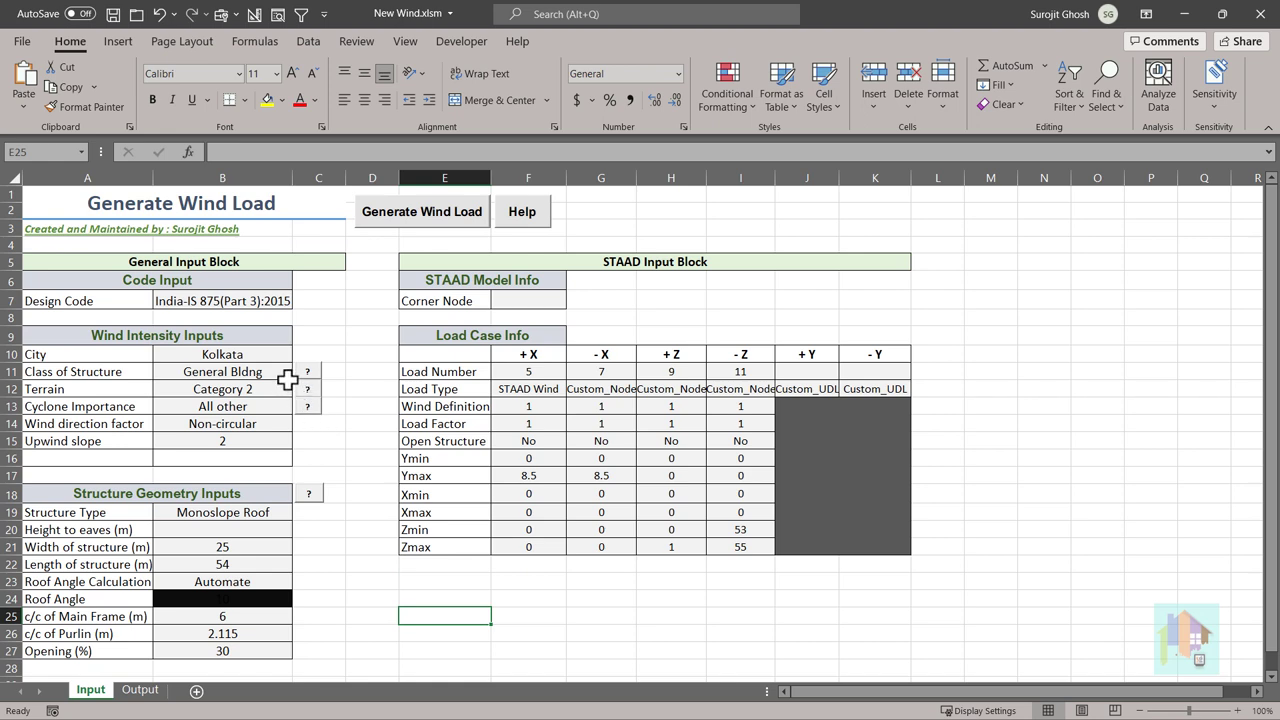
Step: Examine the available options for the design code, city and terrain inputs in the New Wind.xlsm workbook
left_click(260, 298)
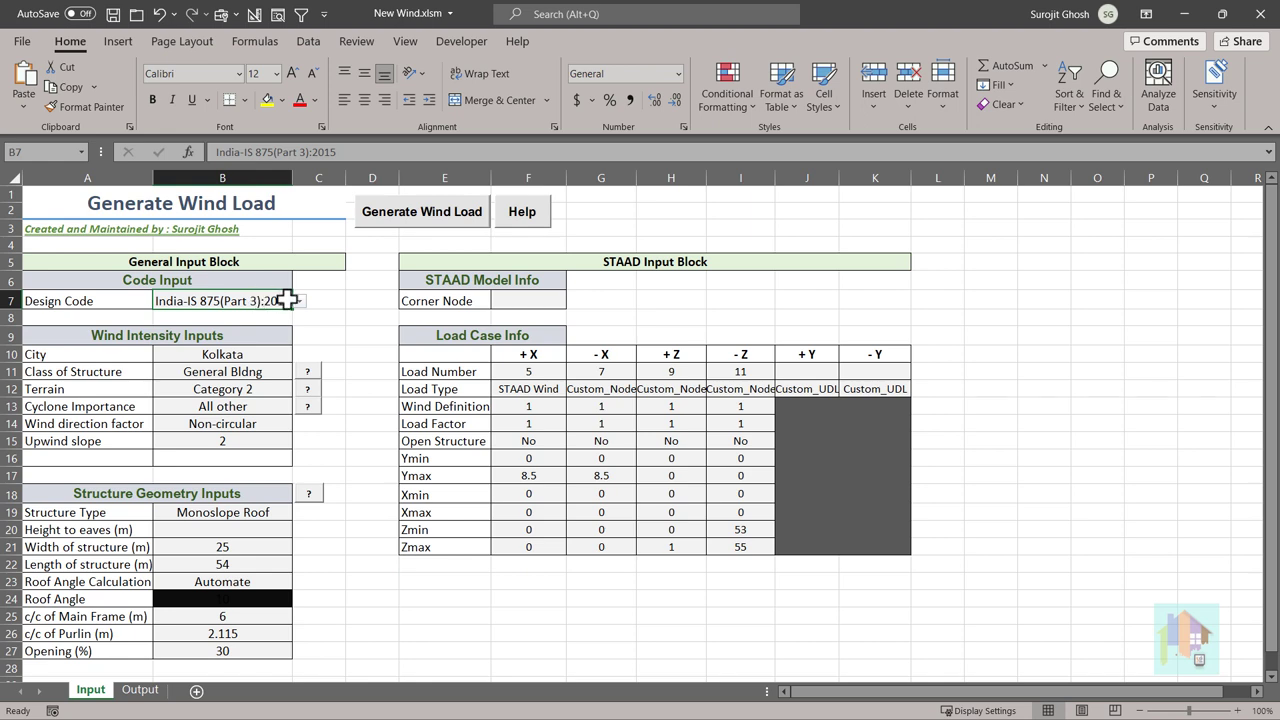
left_click(300, 302)
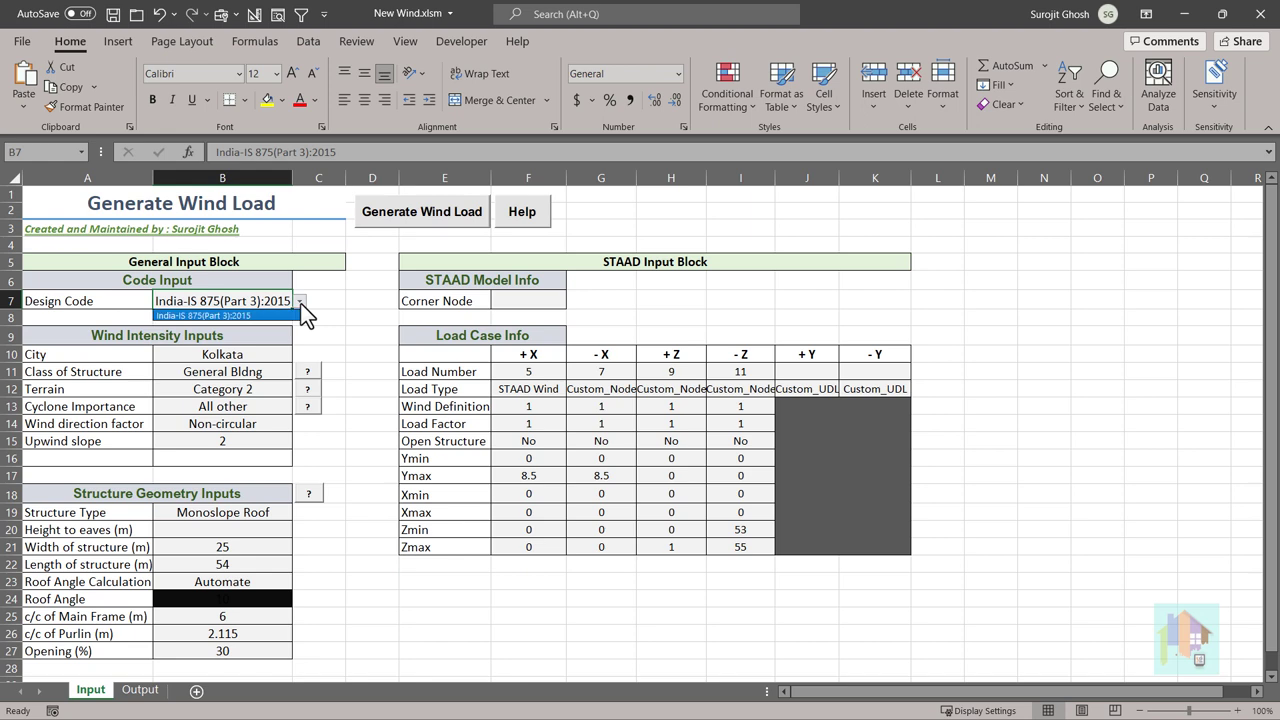
left_click(301, 307)
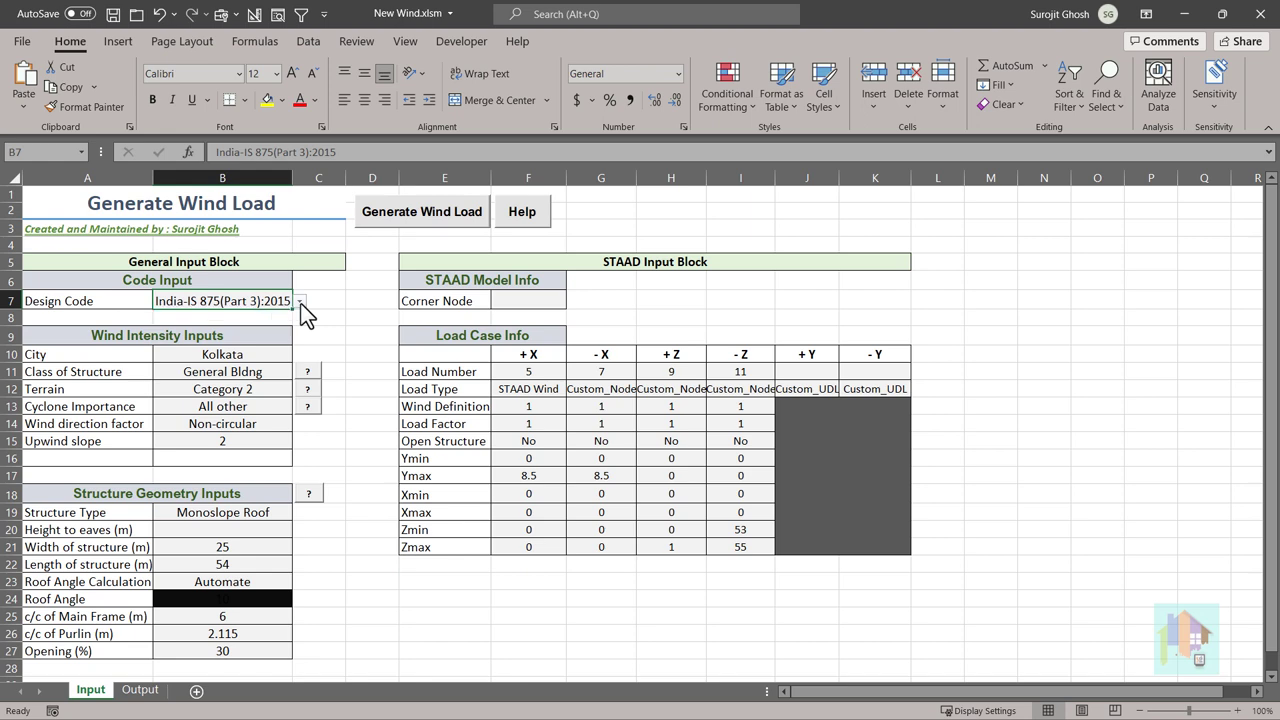
left_click(266, 354)
left_click(299, 355)
left_click(299, 355)
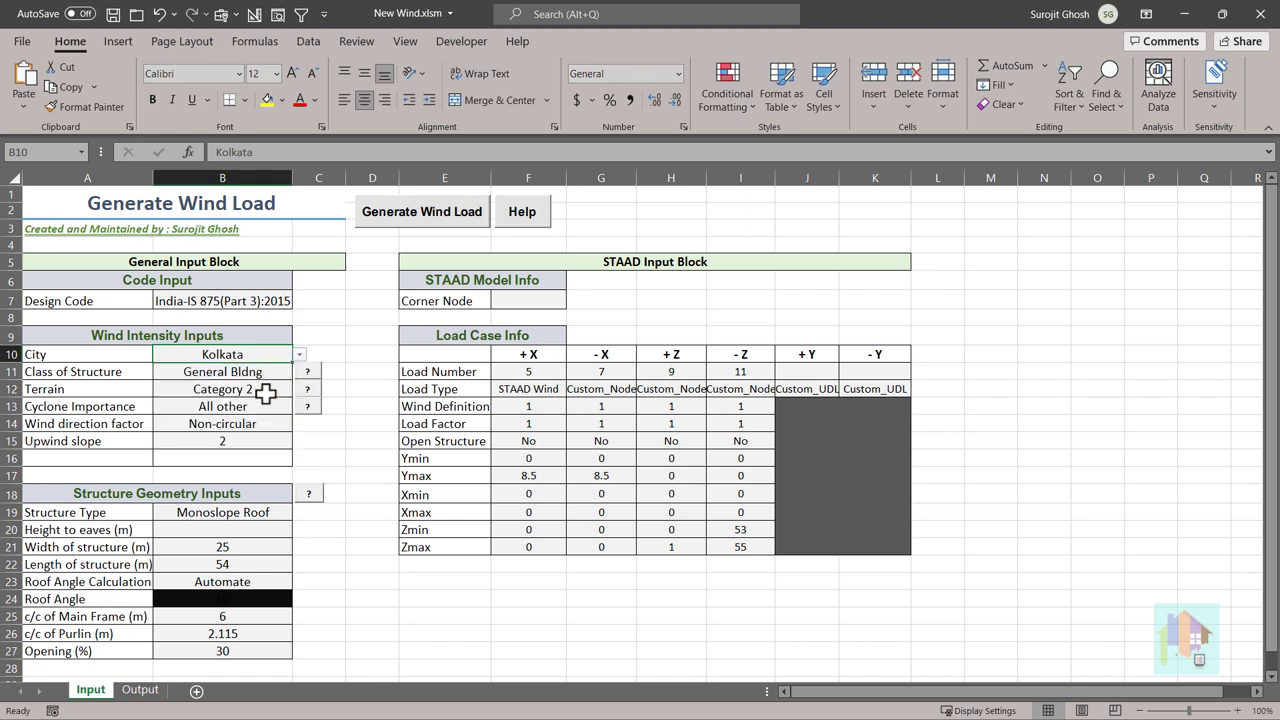
left_click(264, 389)
left_click(299, 389)
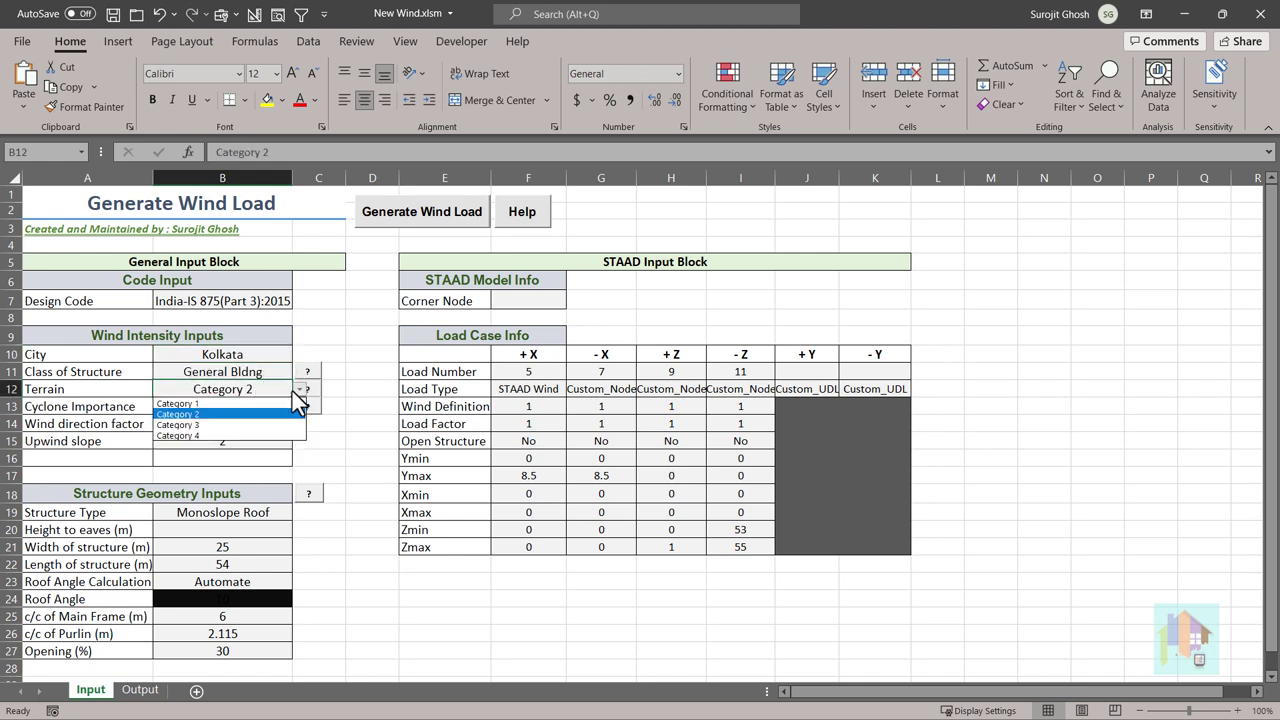
left_click(297, 390)
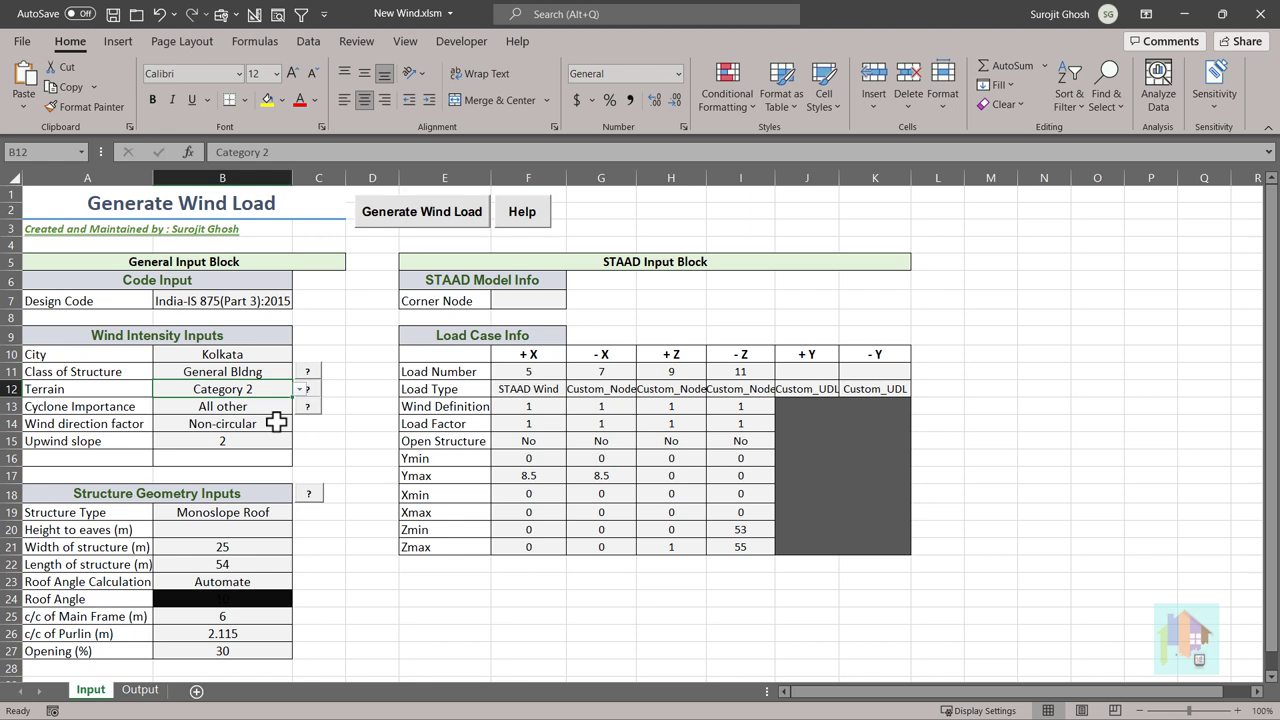
Step: Set the cyclone importance to Industrial and the structure type to Pitched Roof
left_click(277, 406)
left_click(299, 406)
left_click(282, 431)
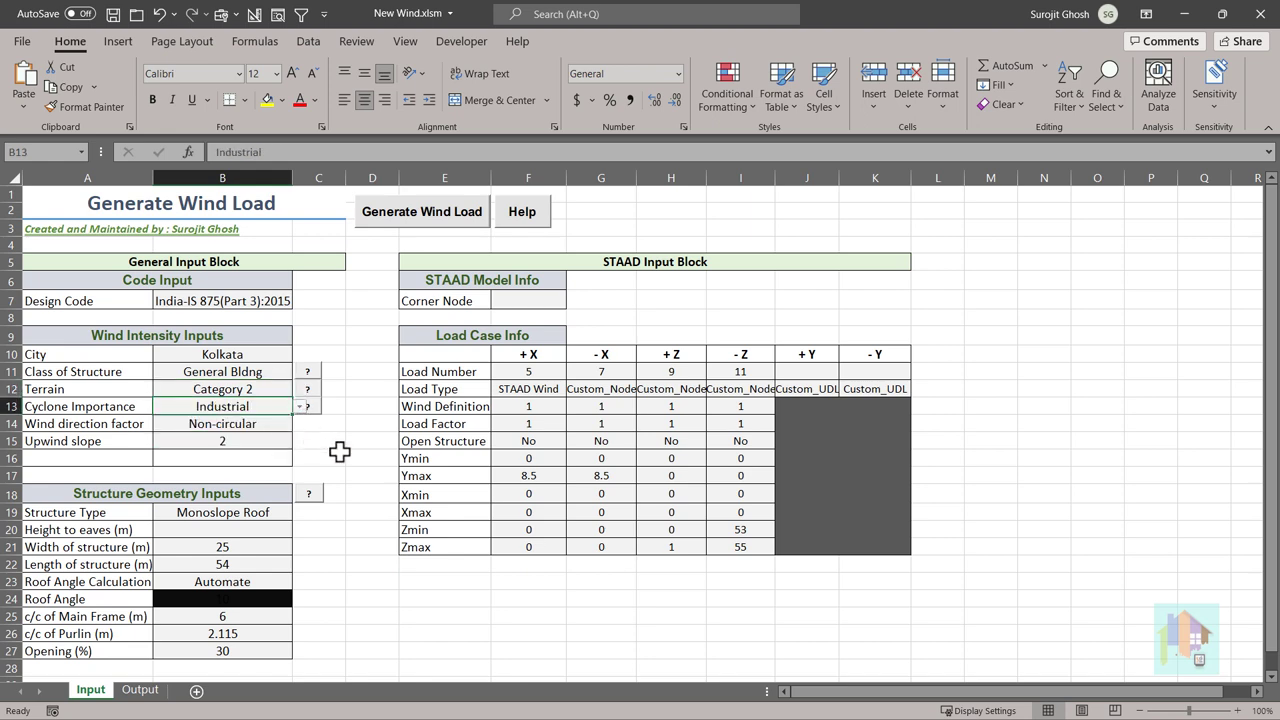
left_click(270, 514)
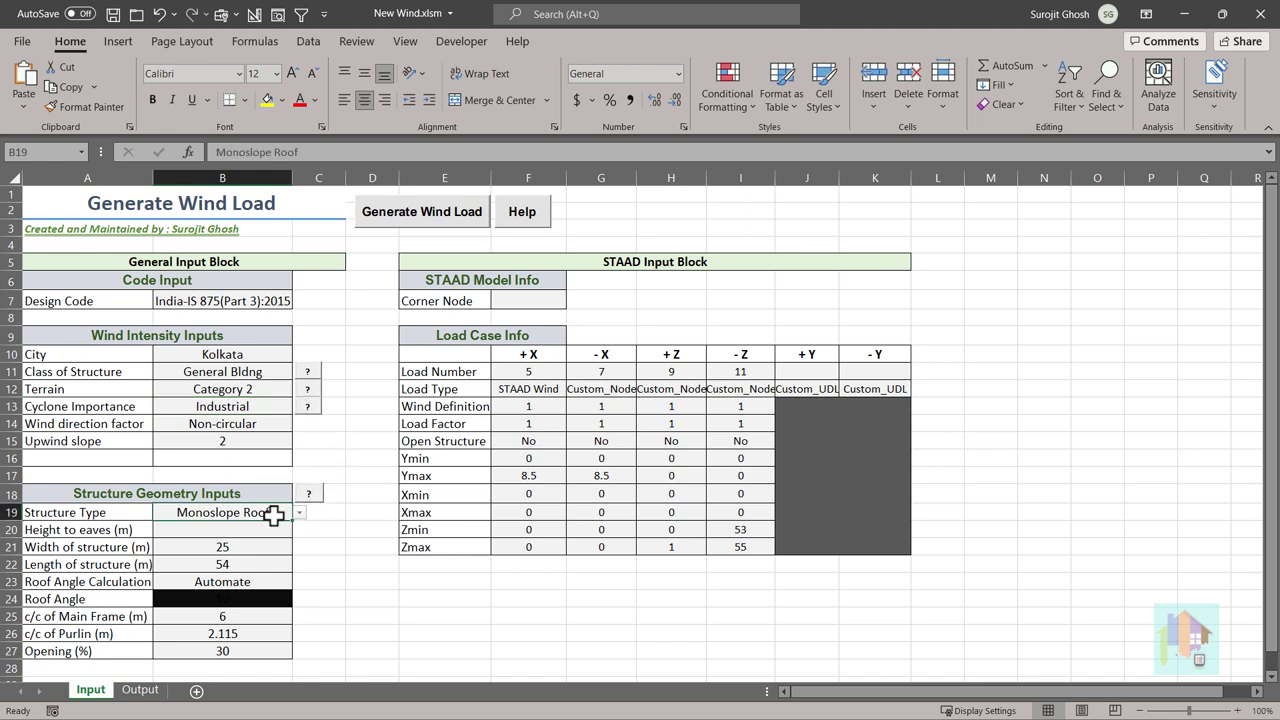
left_click(299, 513)
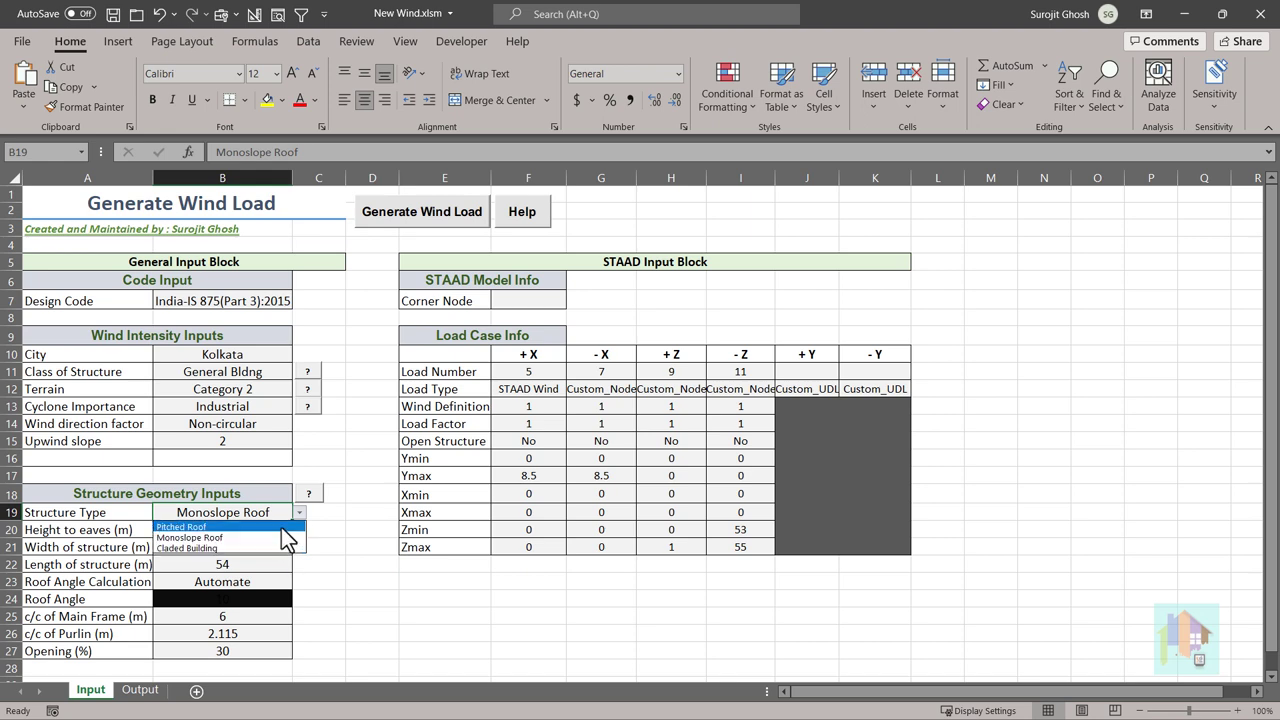
left_click(282, 527)
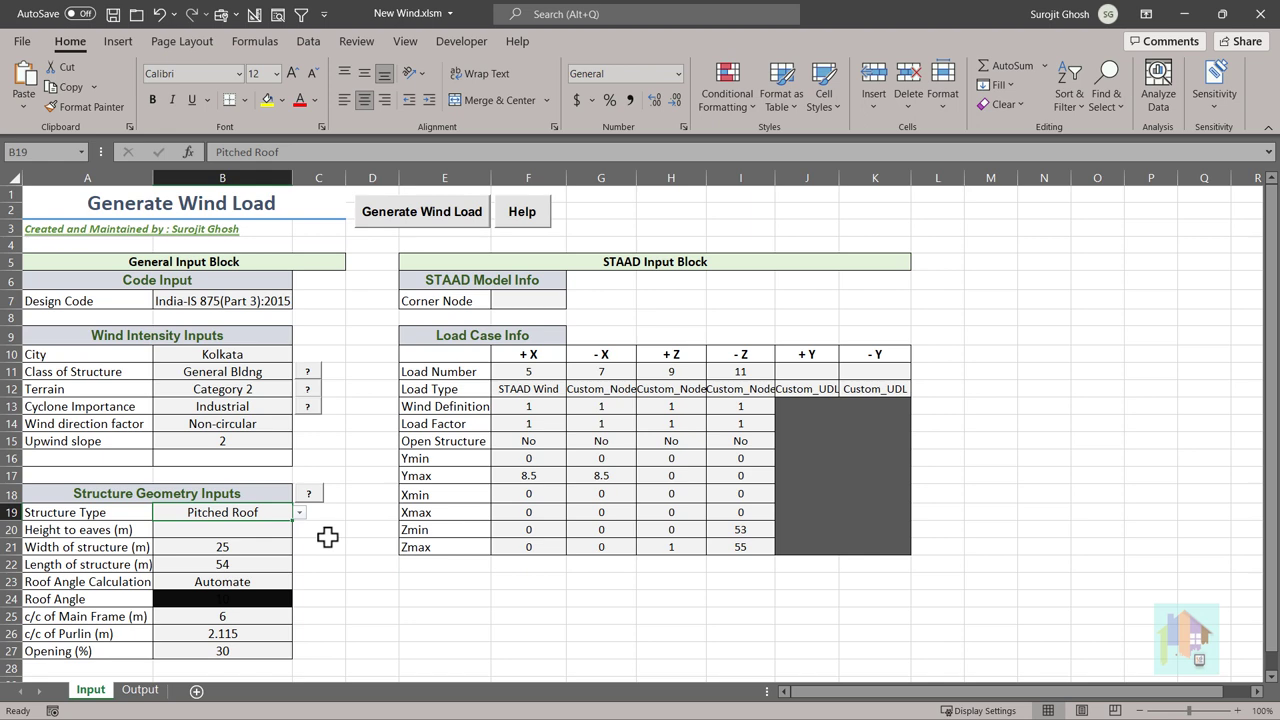
Step: Set the height to eaves to 8.5 m and the roof angle calculation to Manual
left_click(258, 529)
type("8.5")
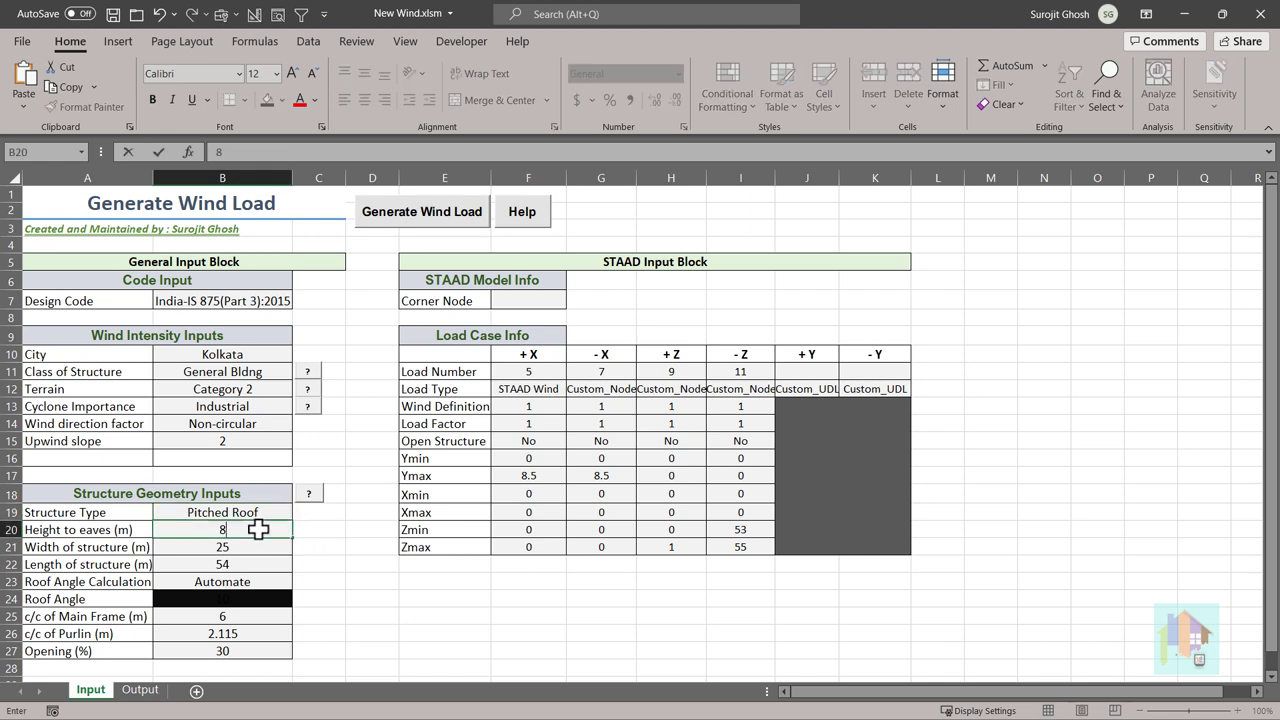
left_click(249, 582)
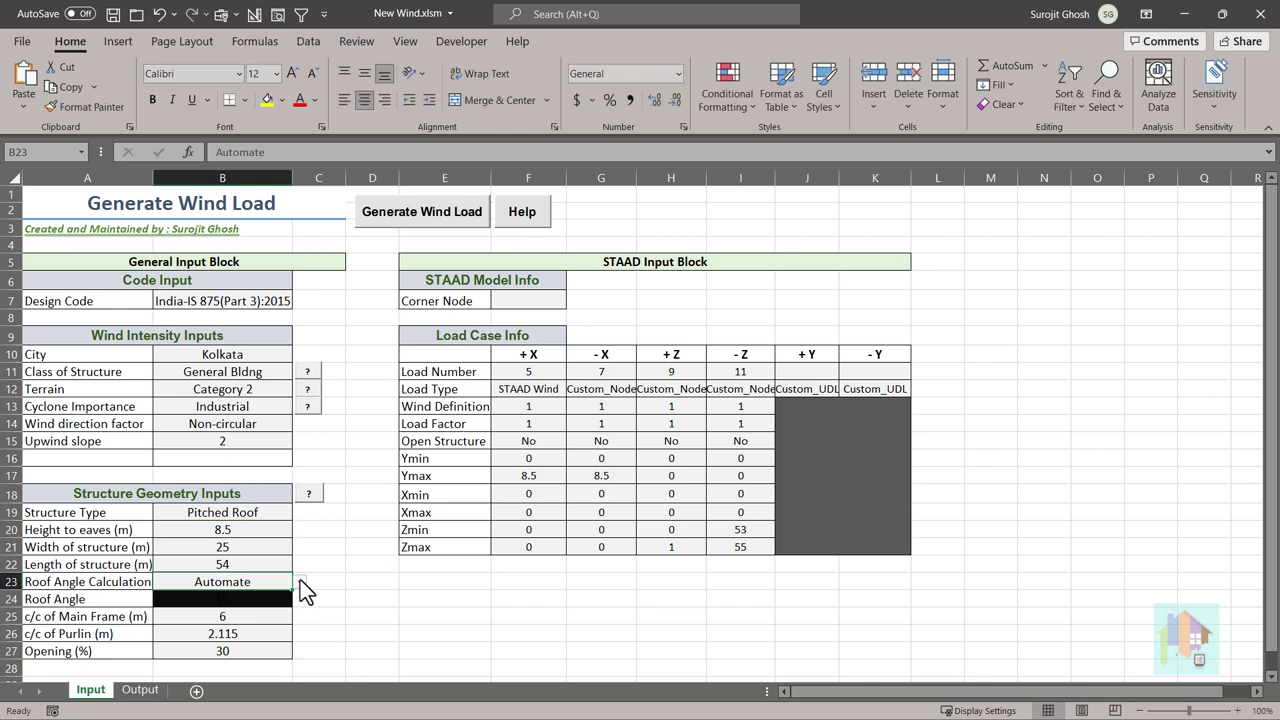
left_click(300, 580)
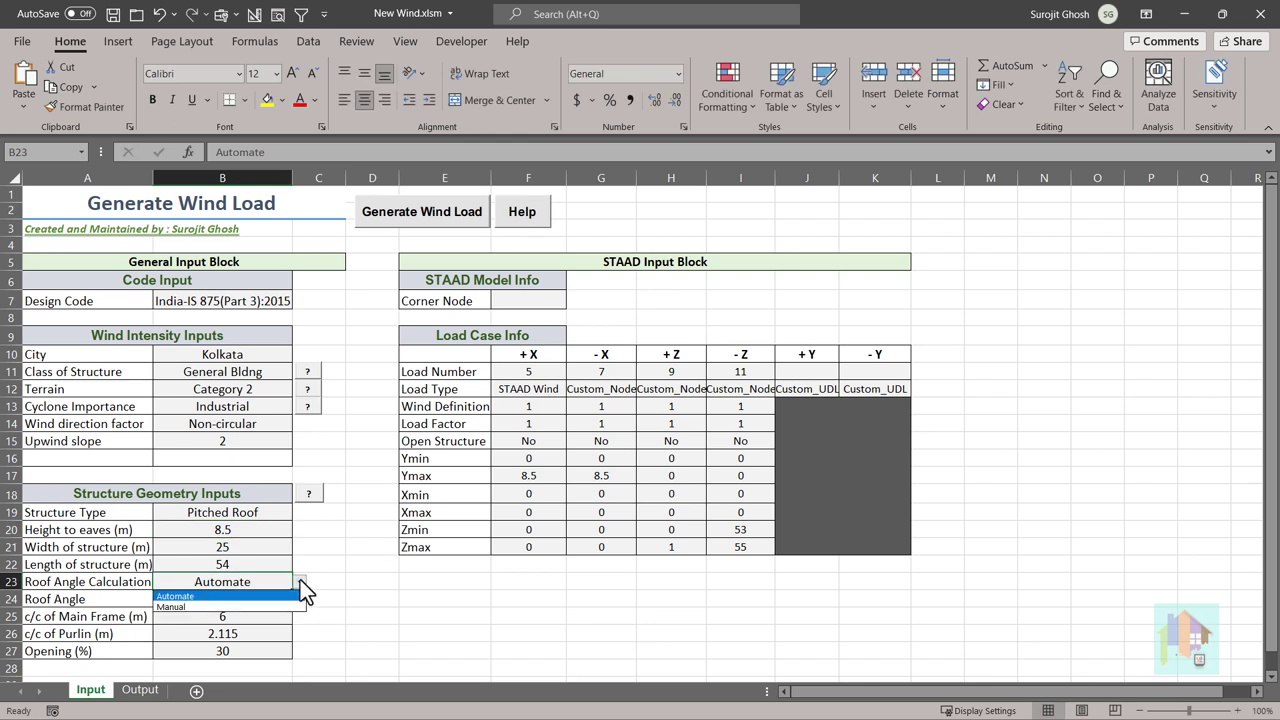
left_click(268, 607)
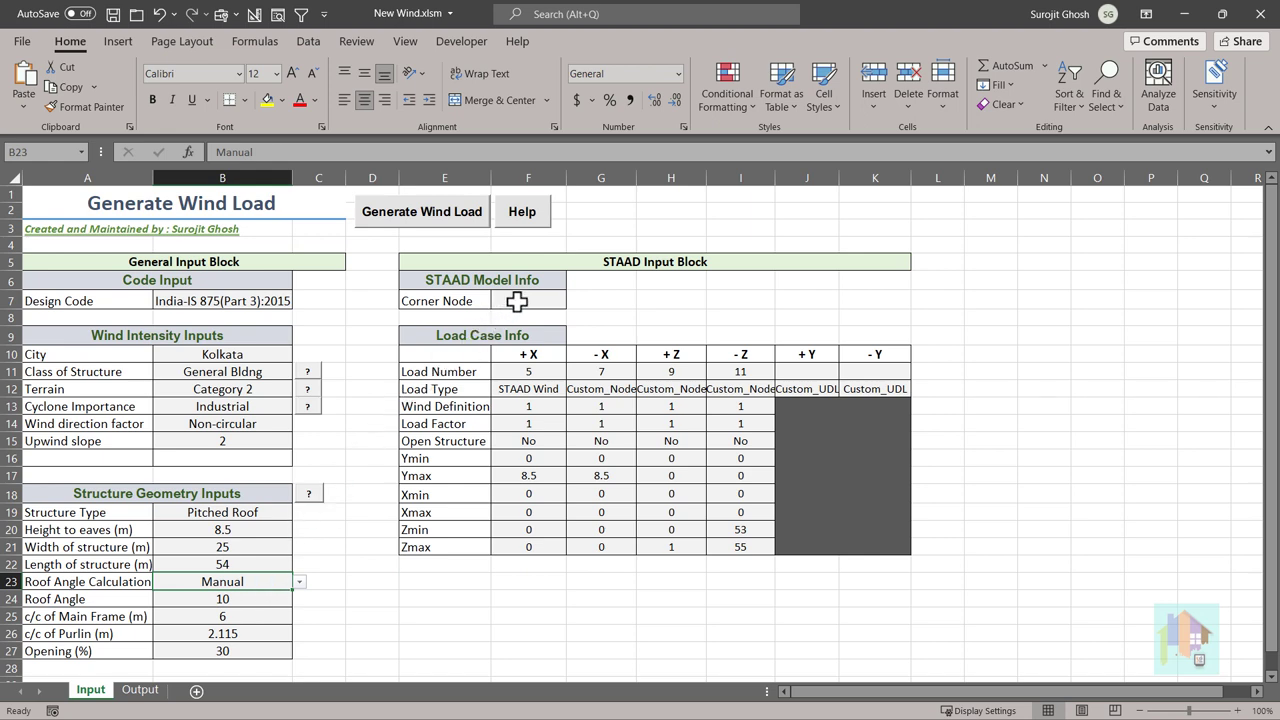
Step: Check the geometry help picture and the STAAD model for the corner node, and enter 173 as the corner node
left_click(517, 302)
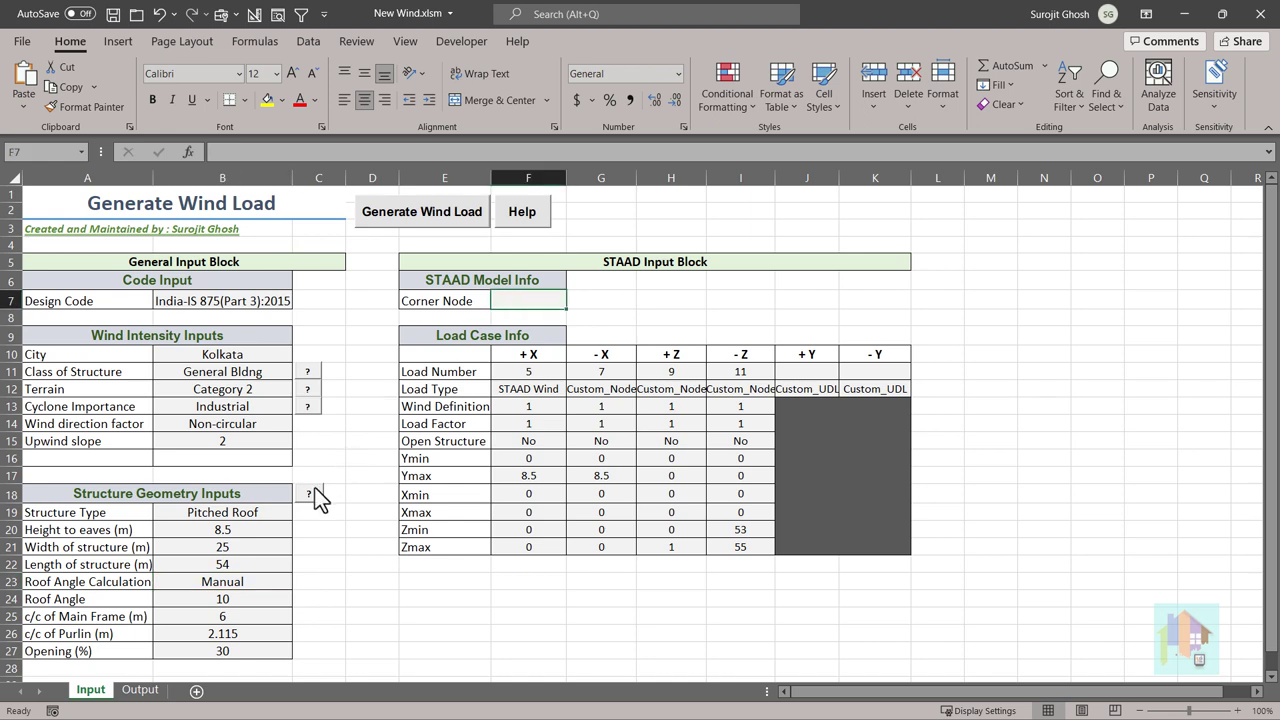
left_click(310, 493)
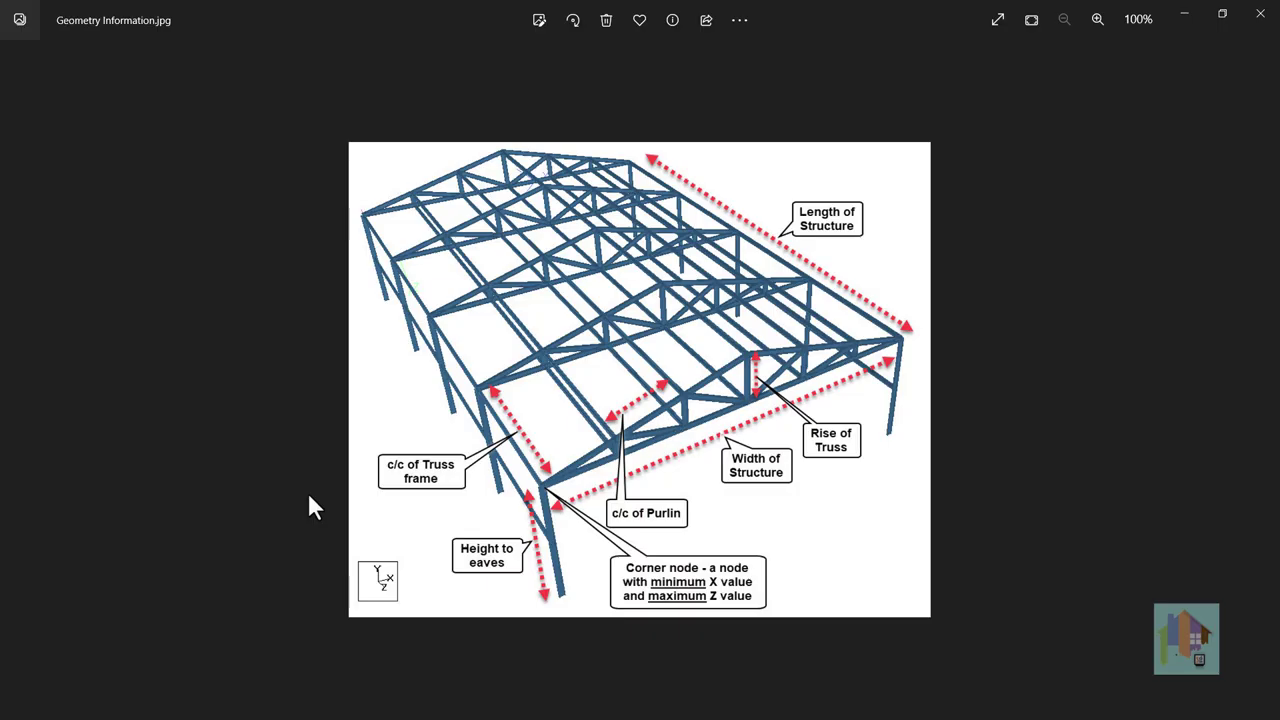
left_click(1260, 14)
key("alt+Tab")
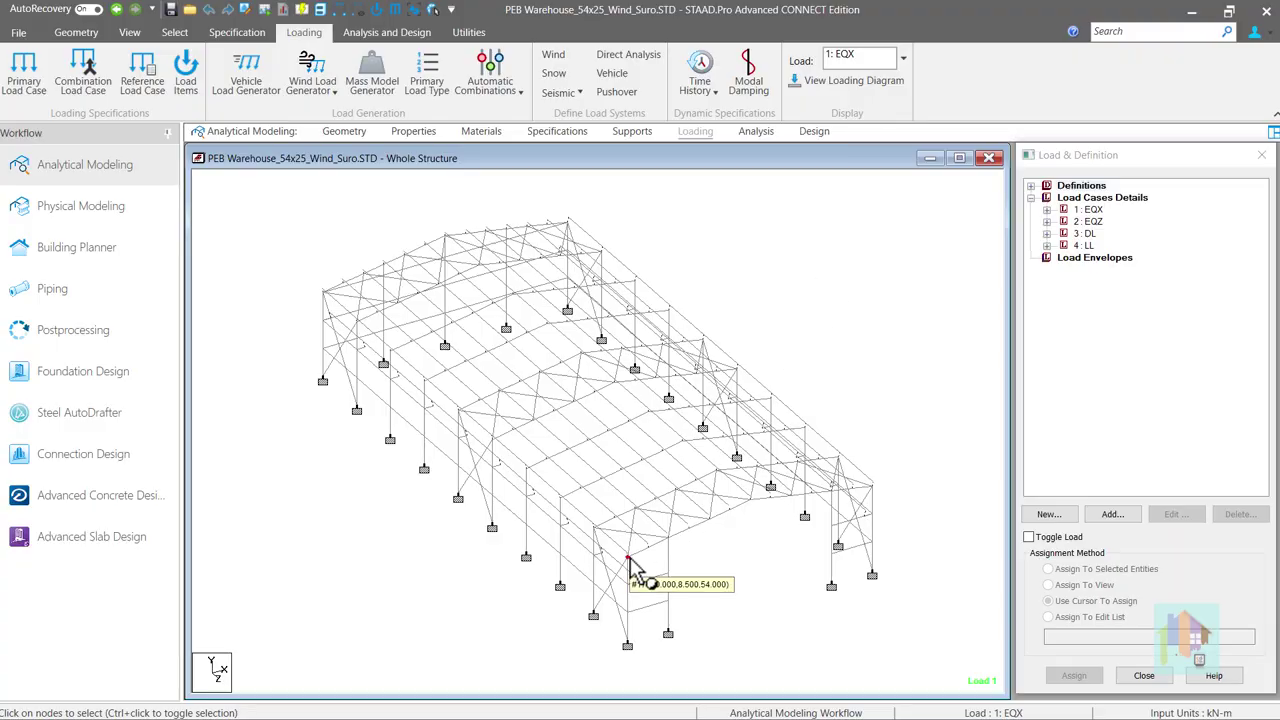
key("alt+Tab")
type("173")
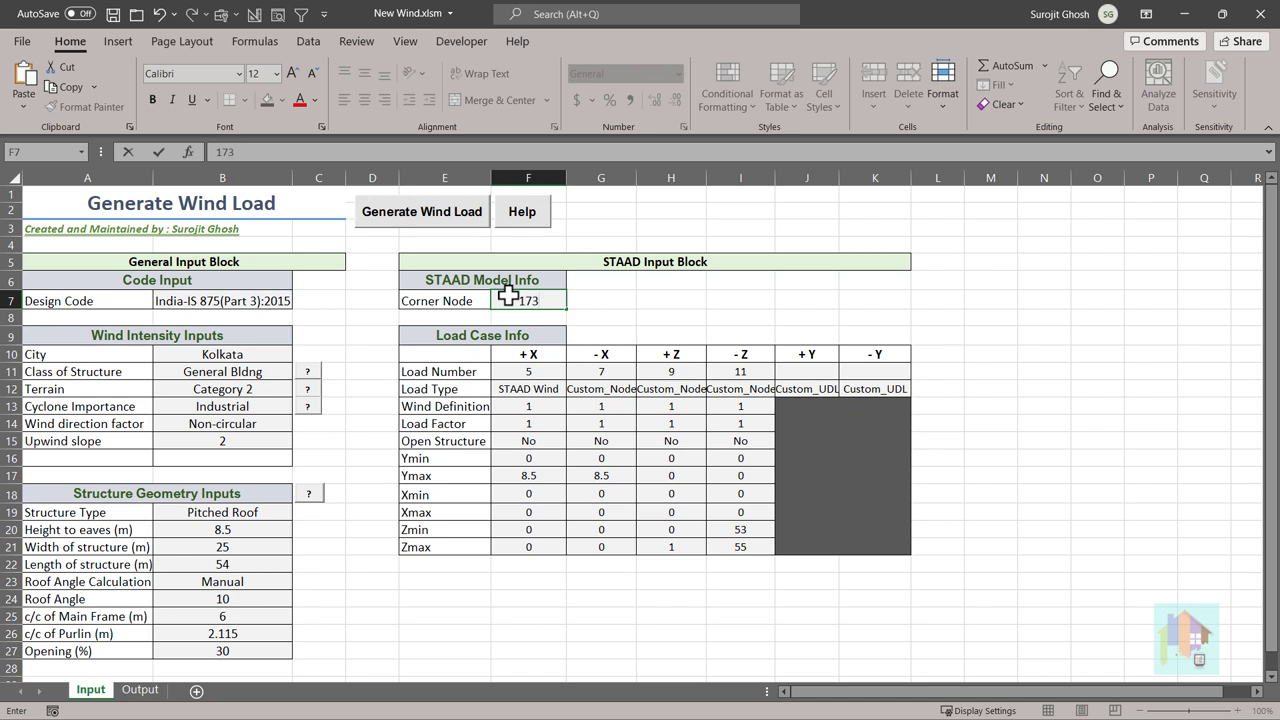
key("Return")
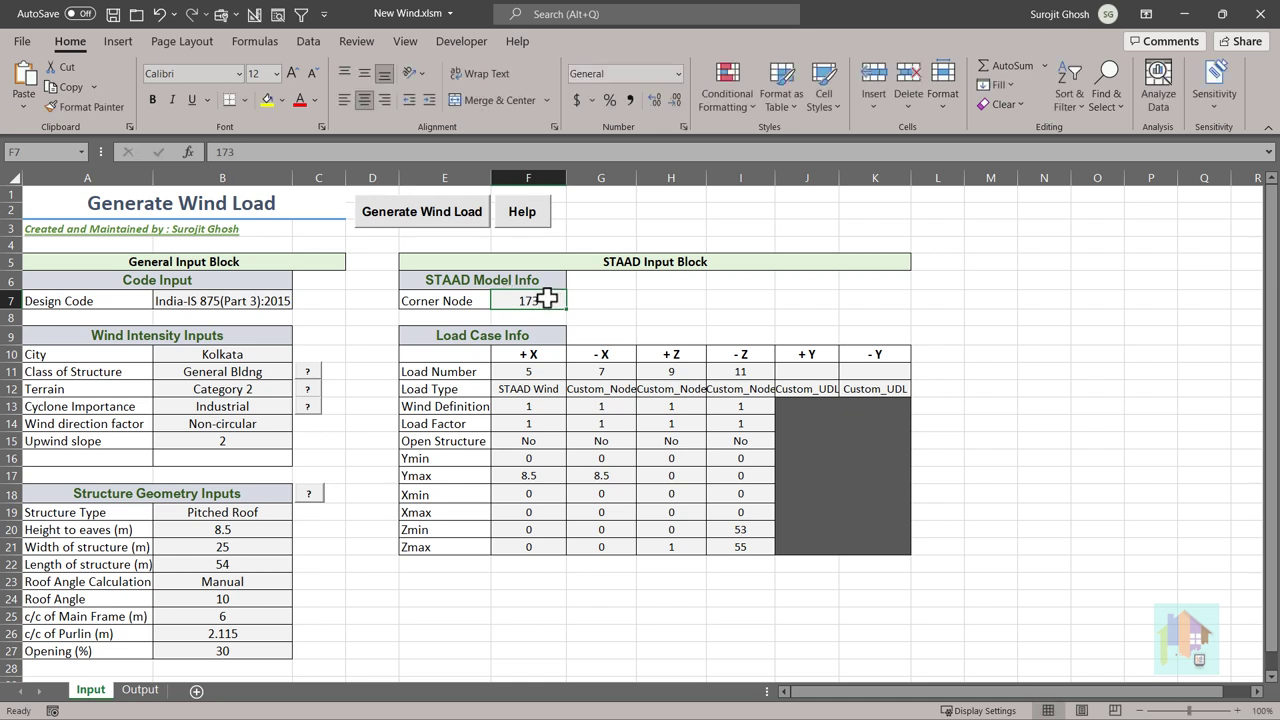
Step: Set the +X load type to Custom_Node and generate the wind loads in the STAAD model
left_click(560, 389)
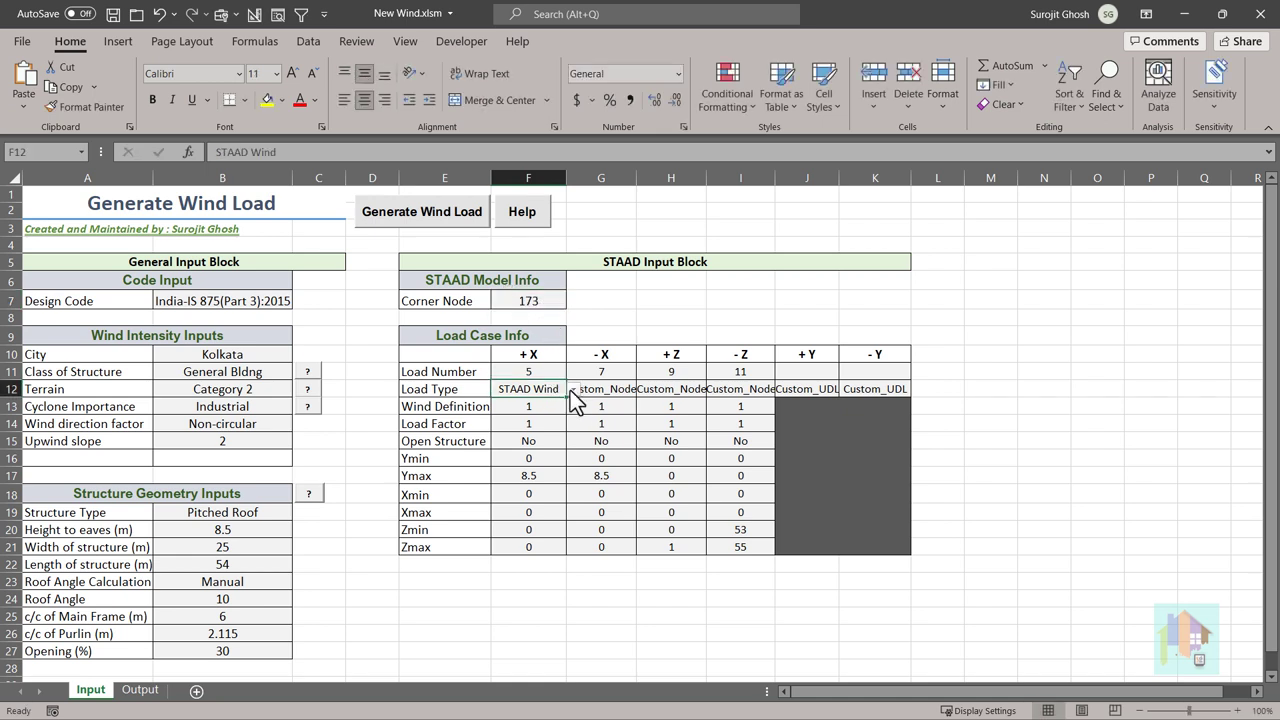
left_click(574, 391)
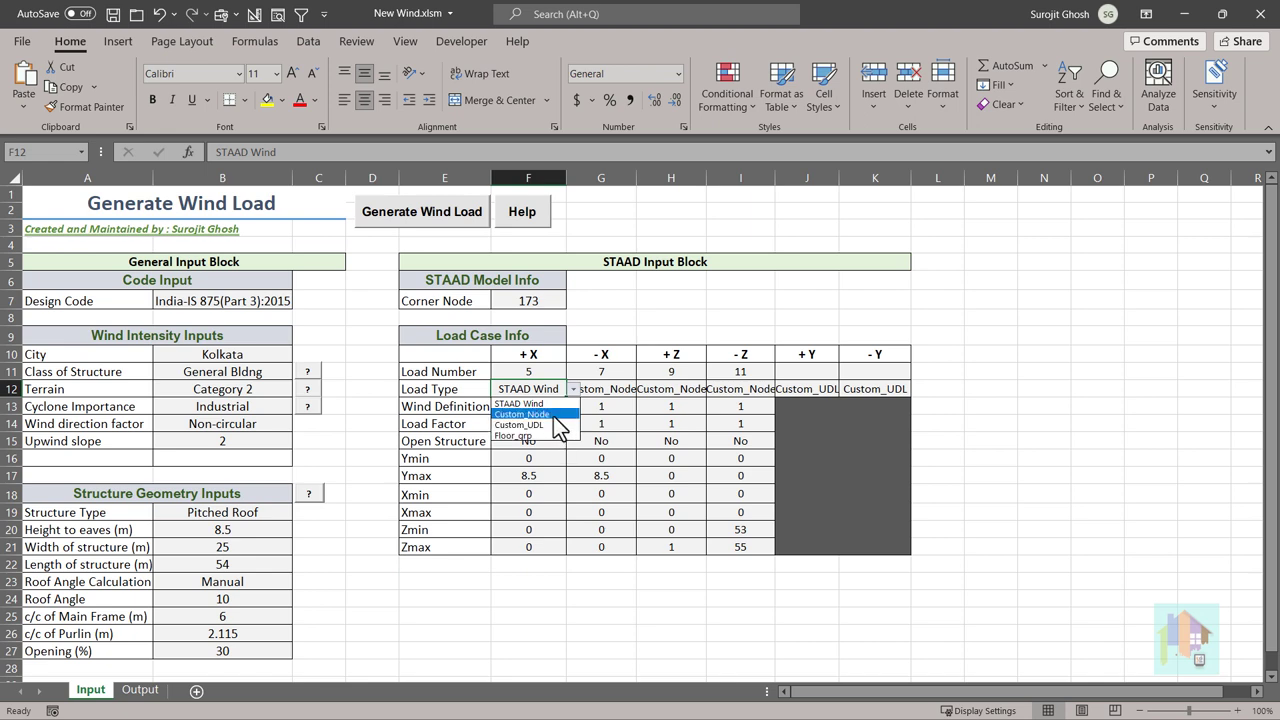
left_click(540, 414)
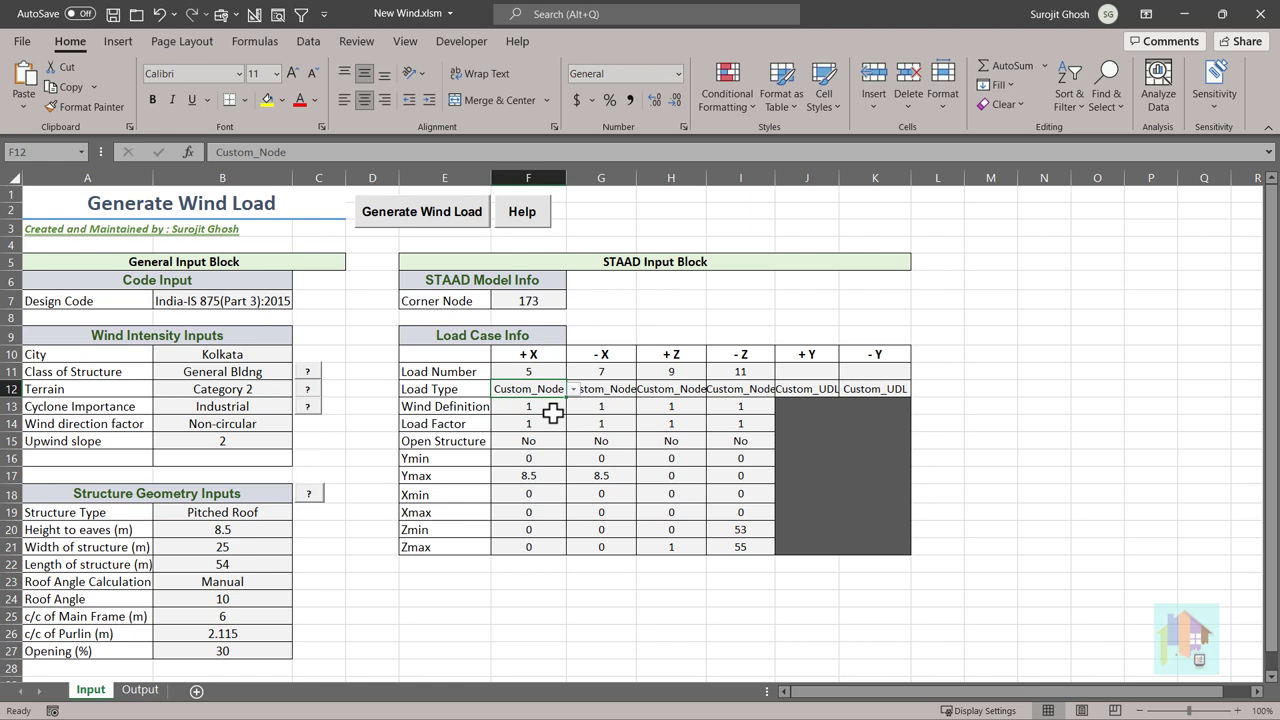
left_click(437, 213)
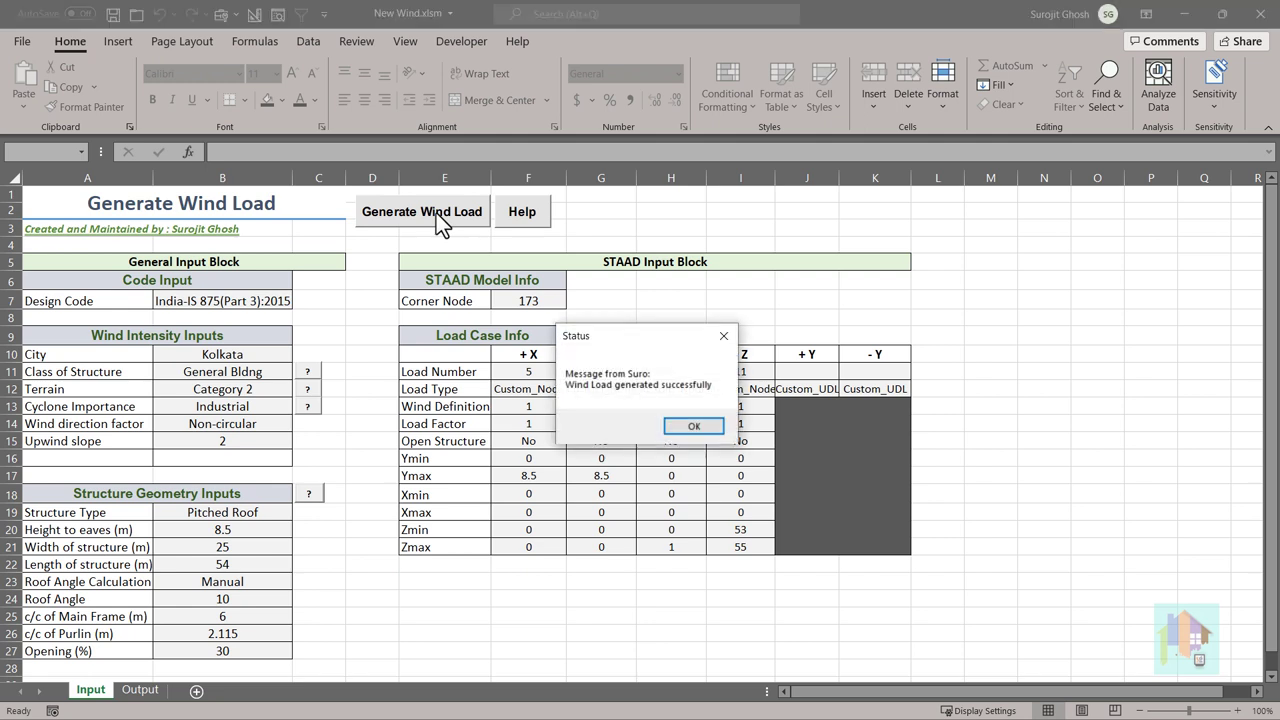
left_click(692, 427)
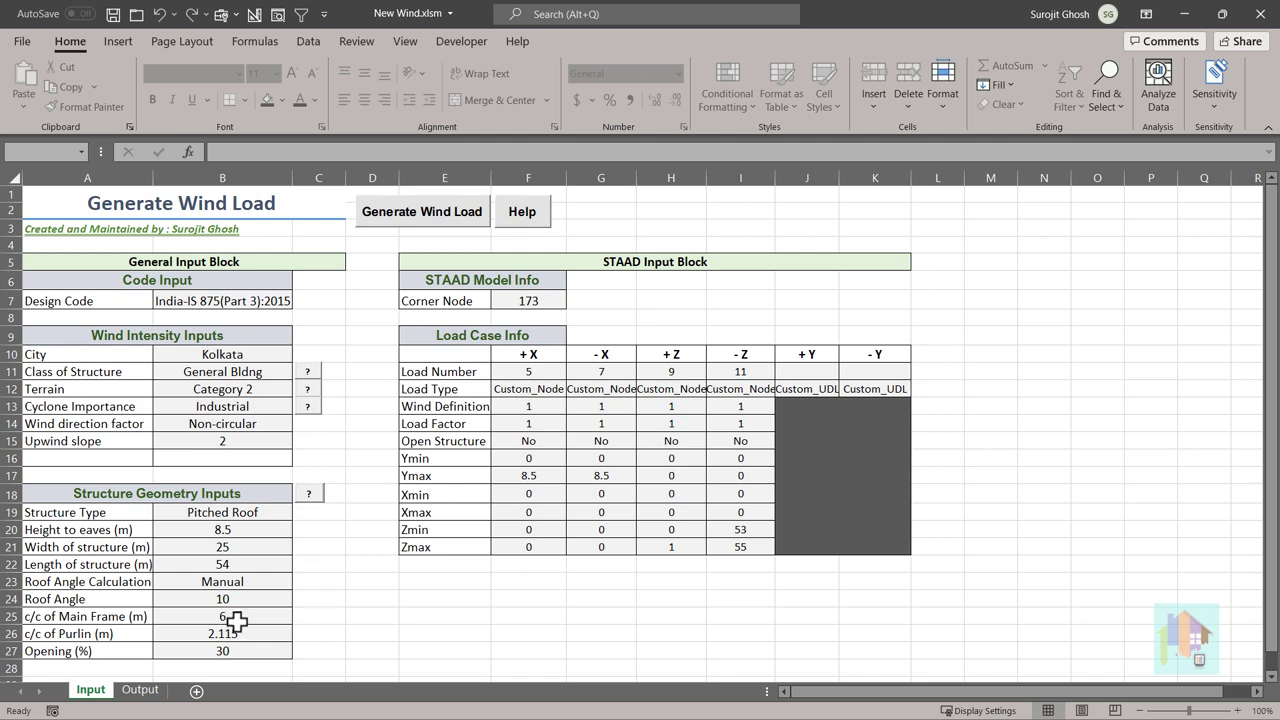
Step: Examine the Output sheet's wind factors, design pressures by height and external roof pressure coefficients
left_click(145, 692)
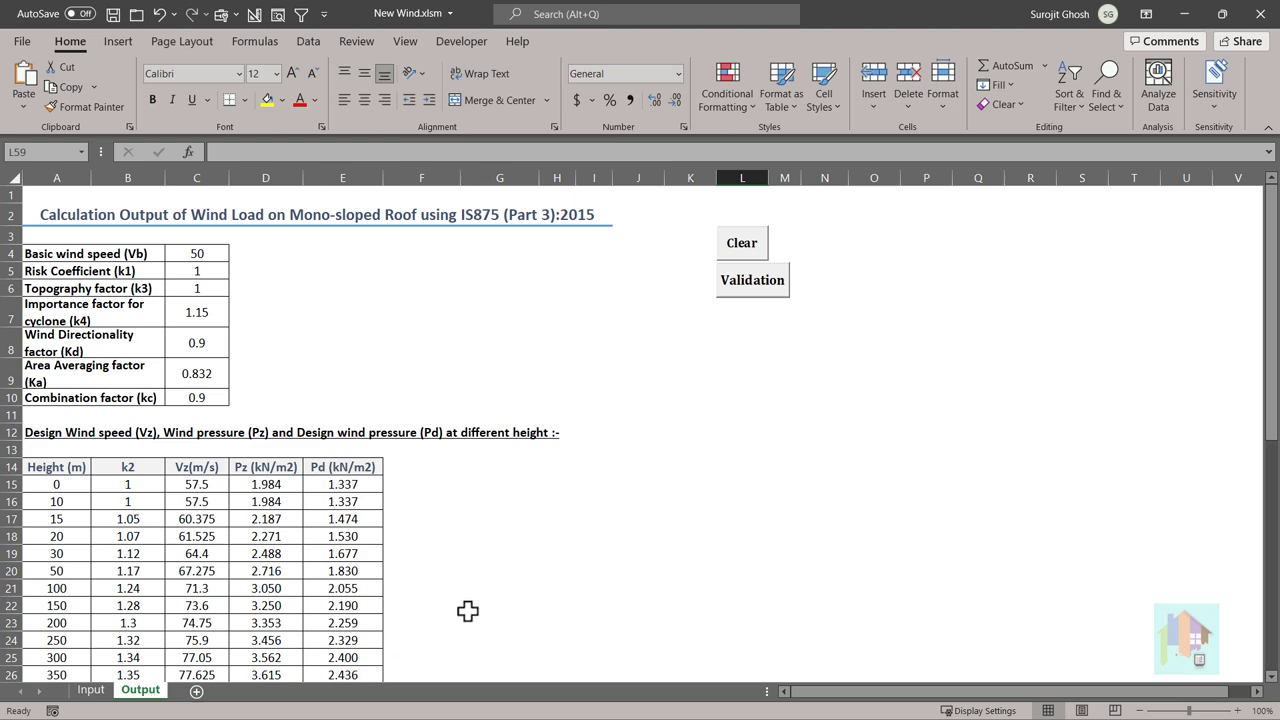
scroll(468, 610, "down", 3)
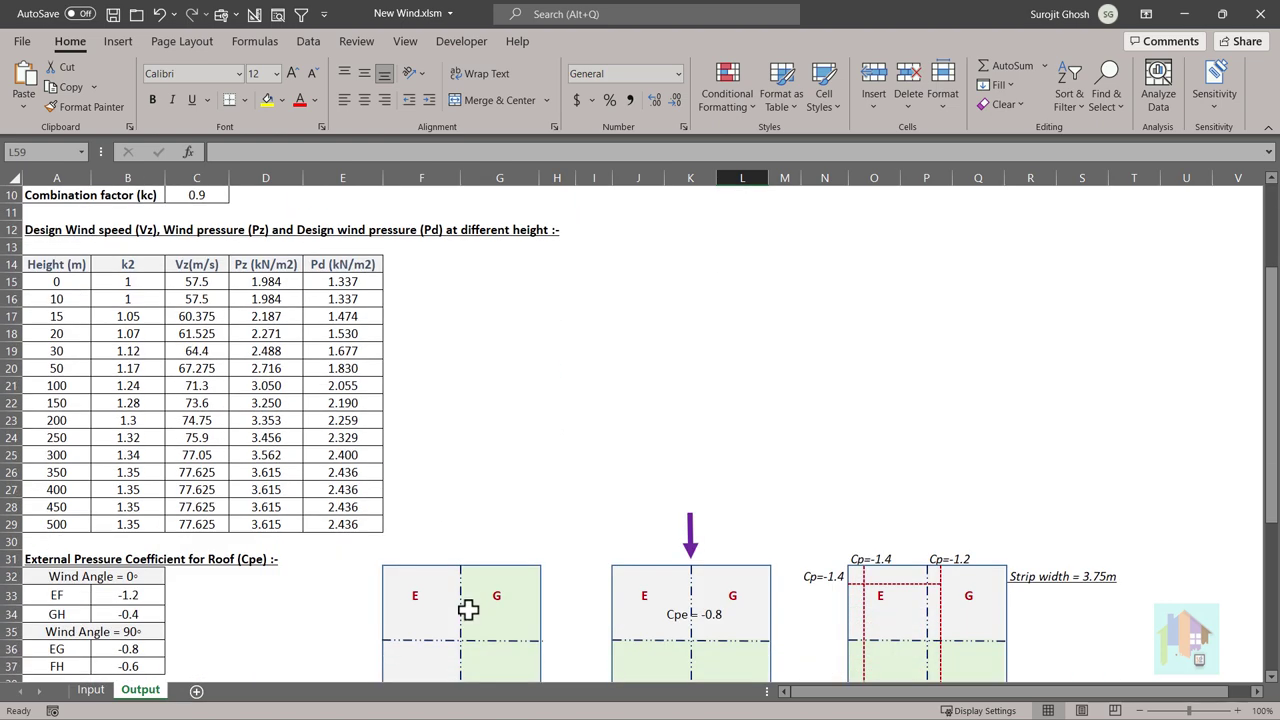
scroll(468, 608, "down", 5)
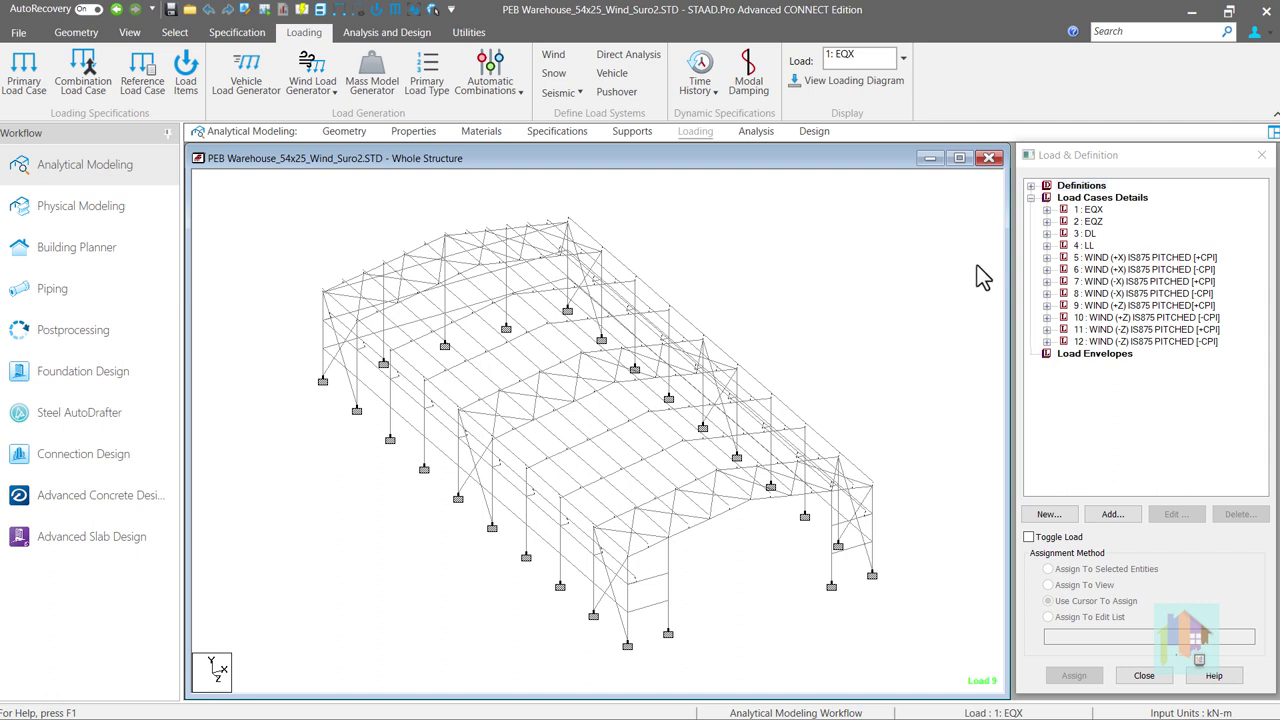
Step: Examine the generated wall wind loads and roof joint loads of load case 5, WIND (+X) with +CPI, on the model
left_click(1046, 258)
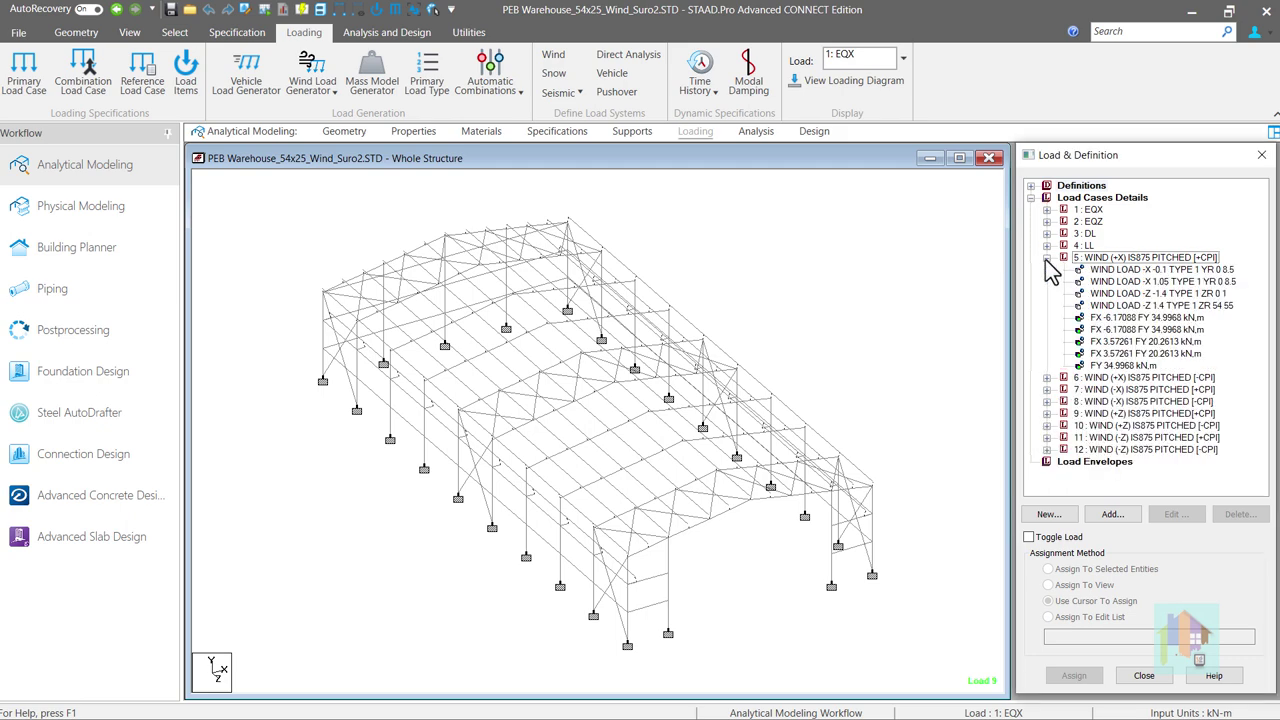
left_click(1121, 270)
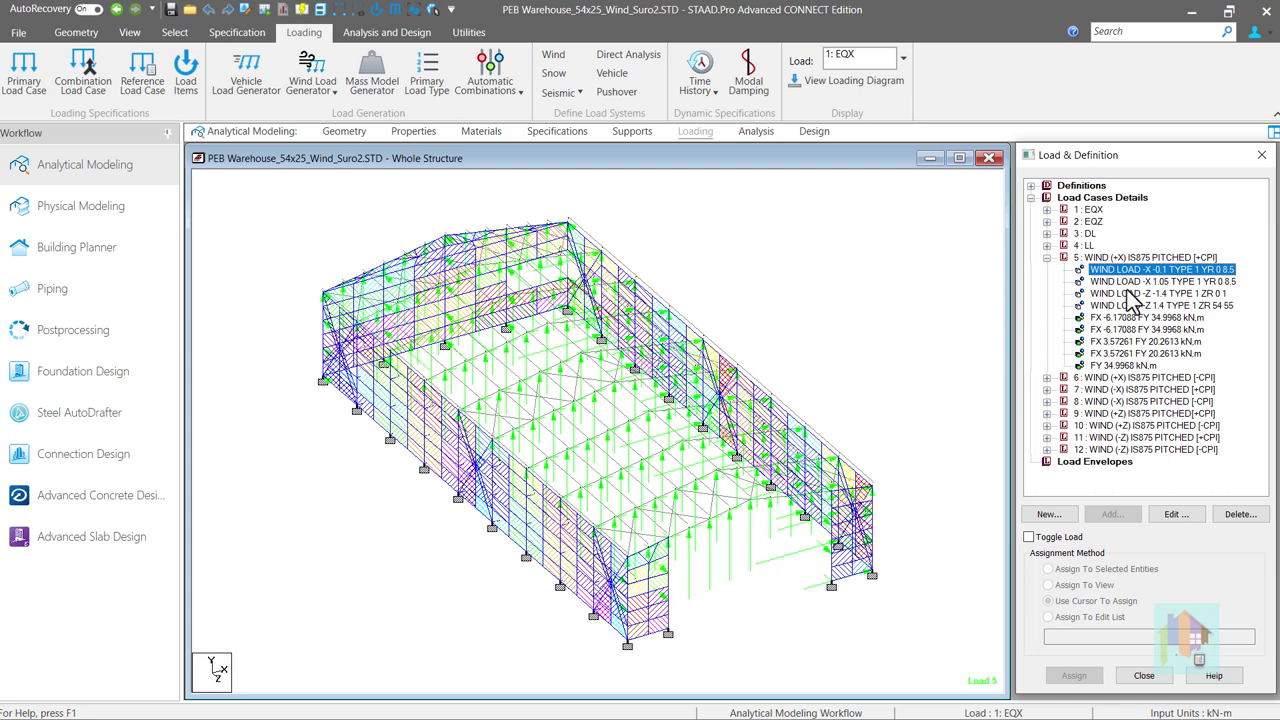
left_click(1126, 293)
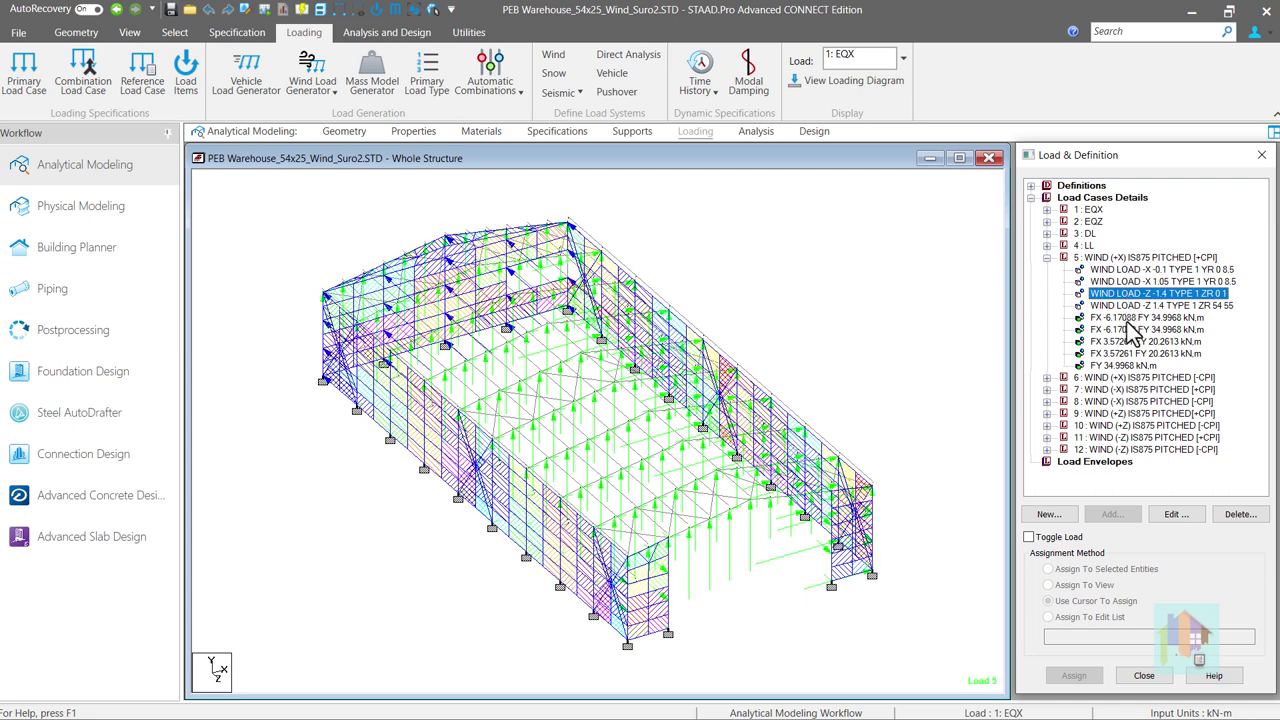
left_click(1128, 319)
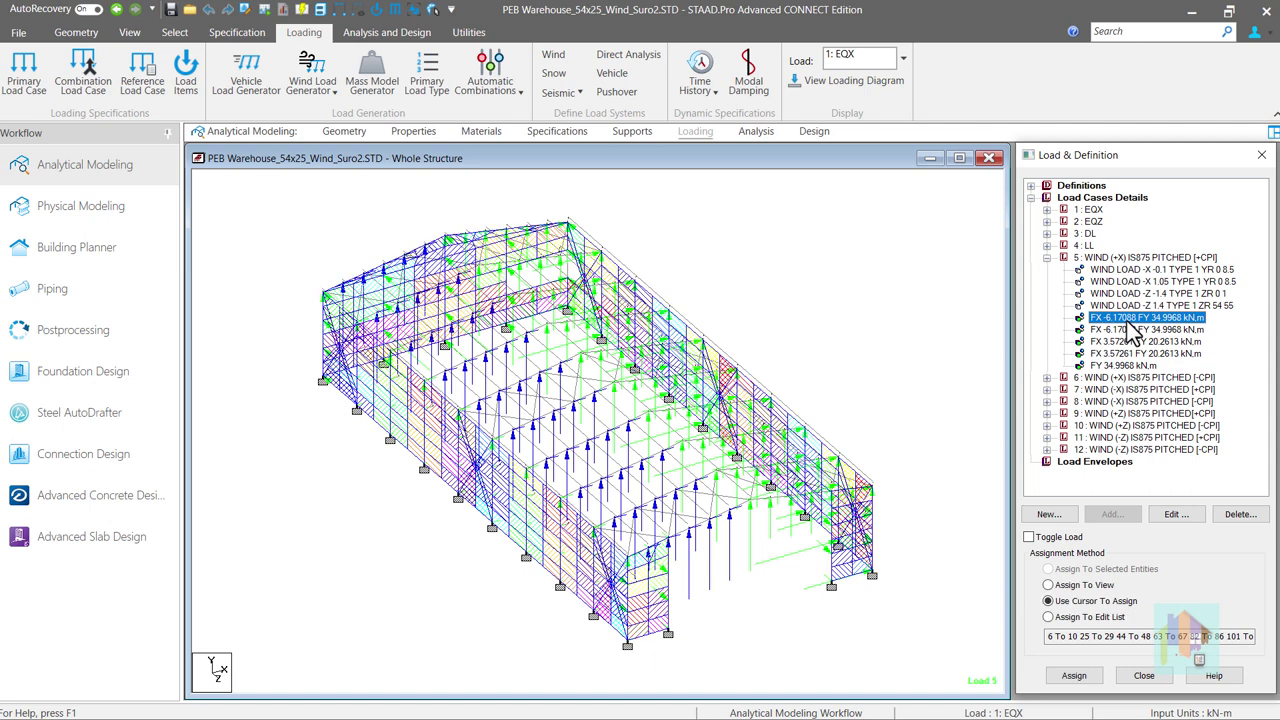
left_click(1130, 330)
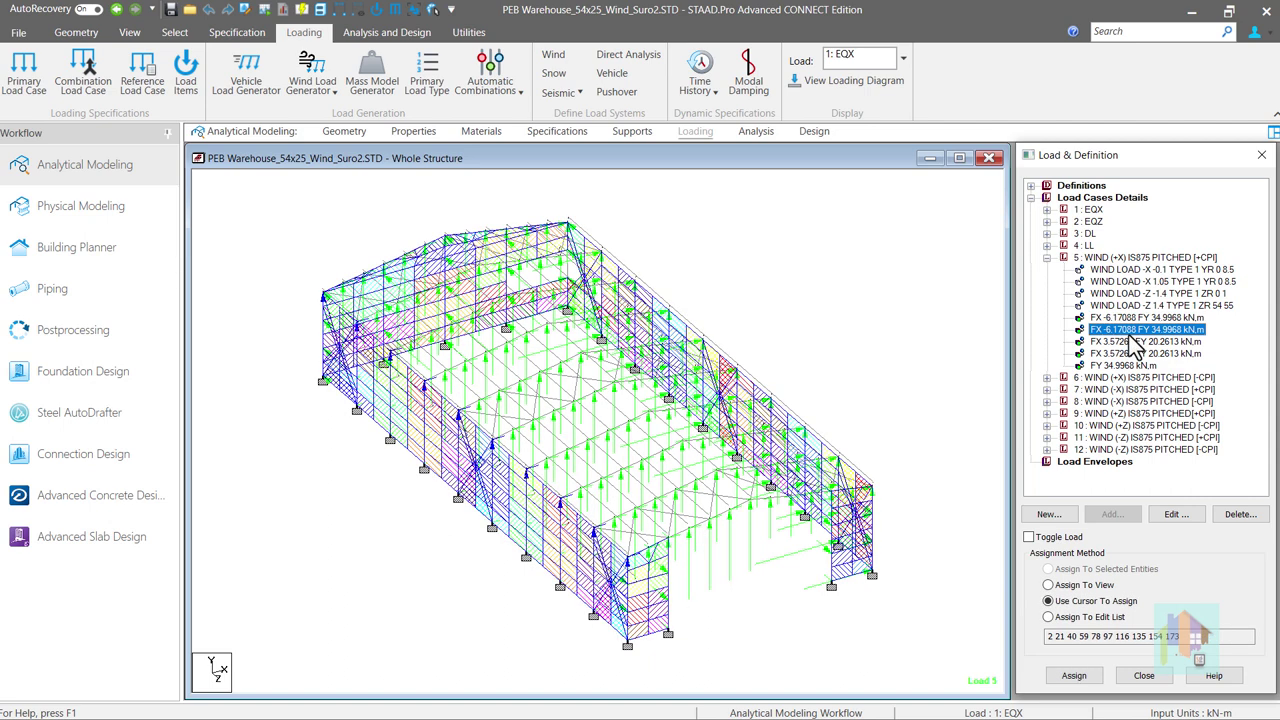
left_click(1130, 353)
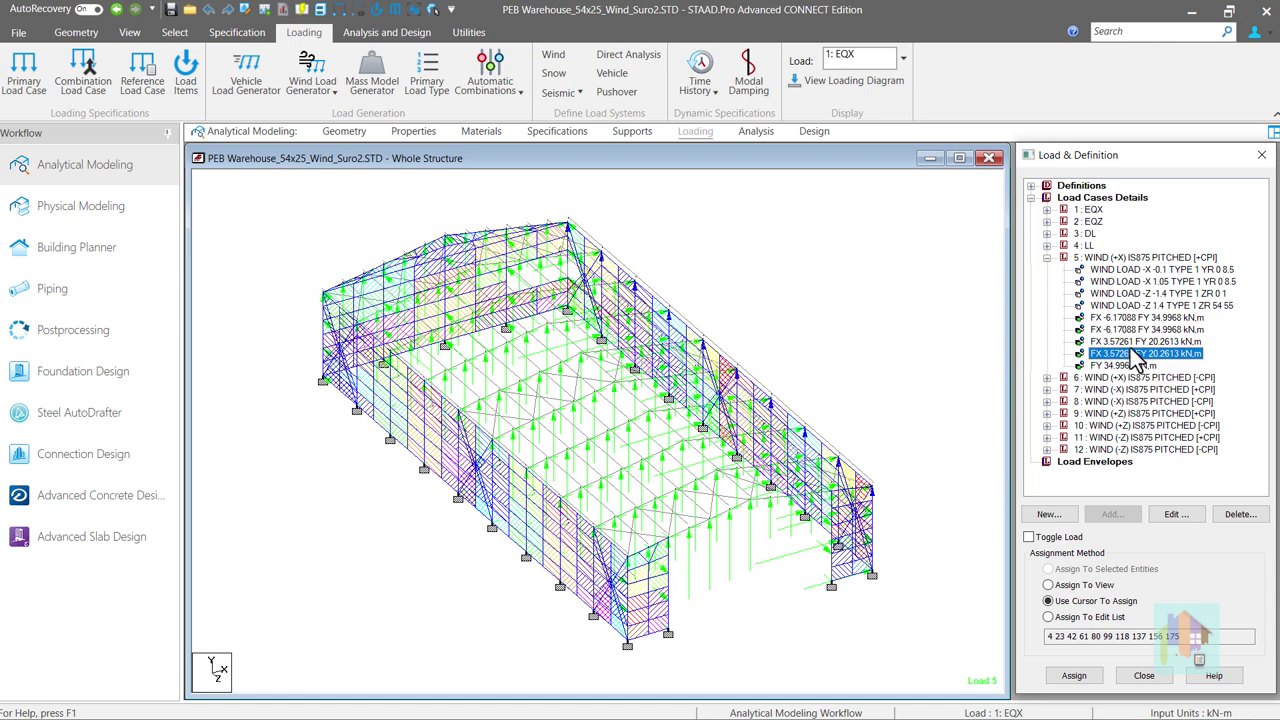
left_click(1130, 342)
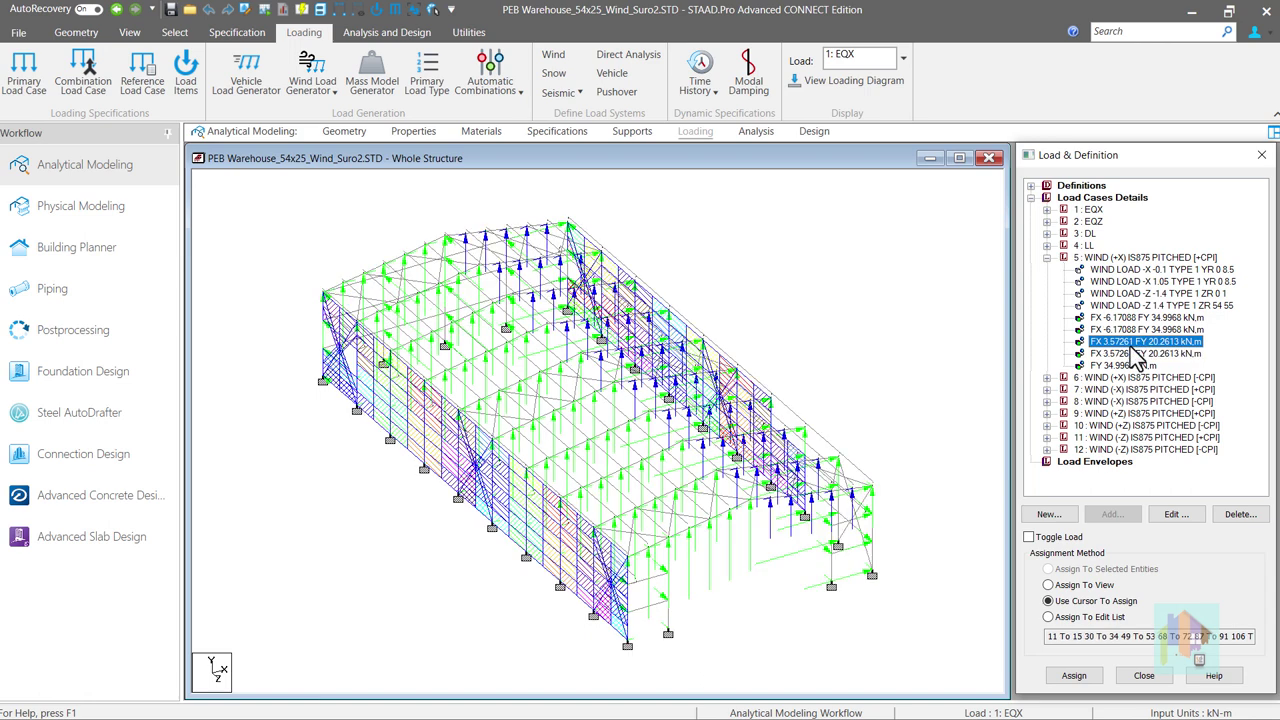
Step: Examine the end-wall wind loads and roof joint loads of load case 9, WIND (+Z) with +CPI, on the model
left_click(1047, 414)
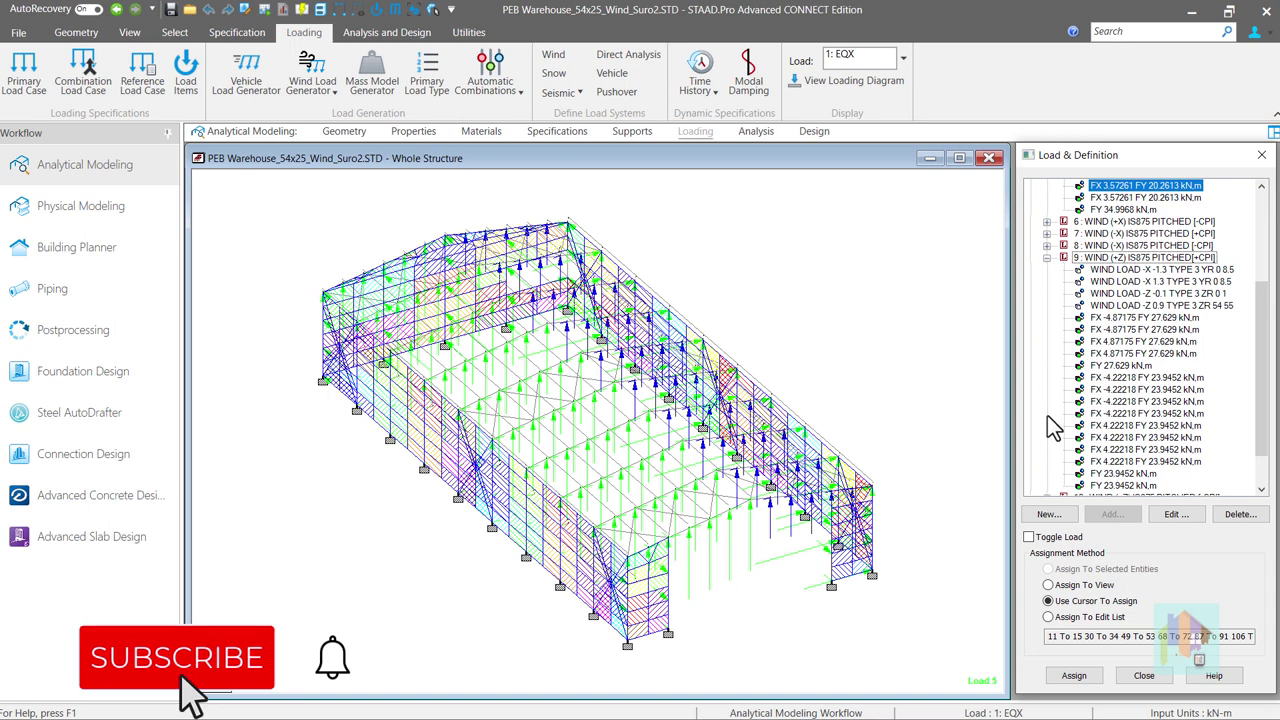
left_click(1125, 294)
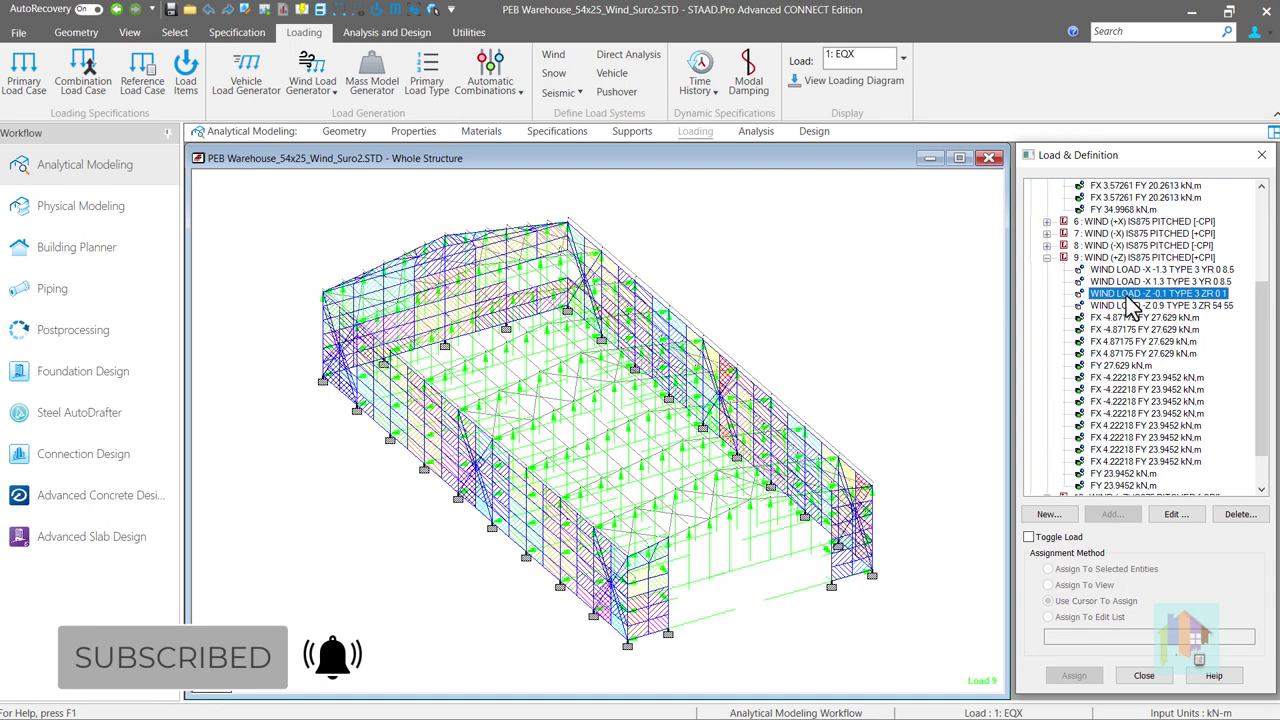
left_click(1137, 306)
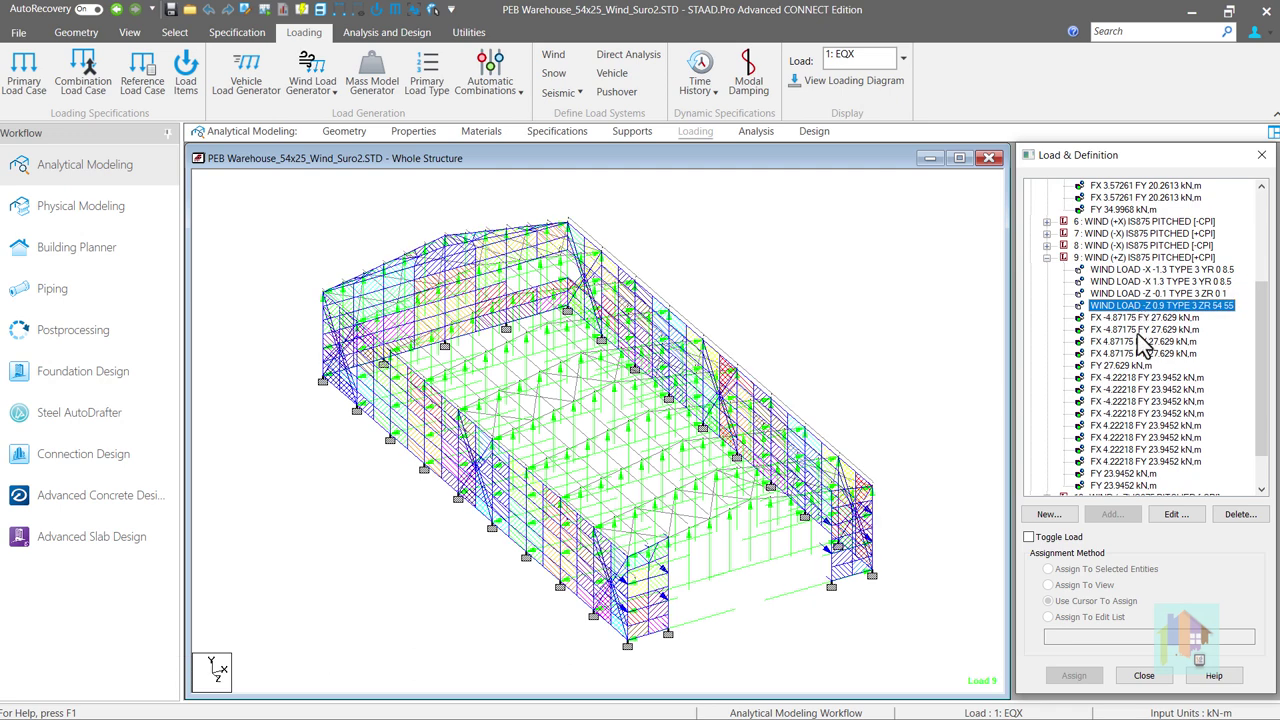
left_click(1138, 330)
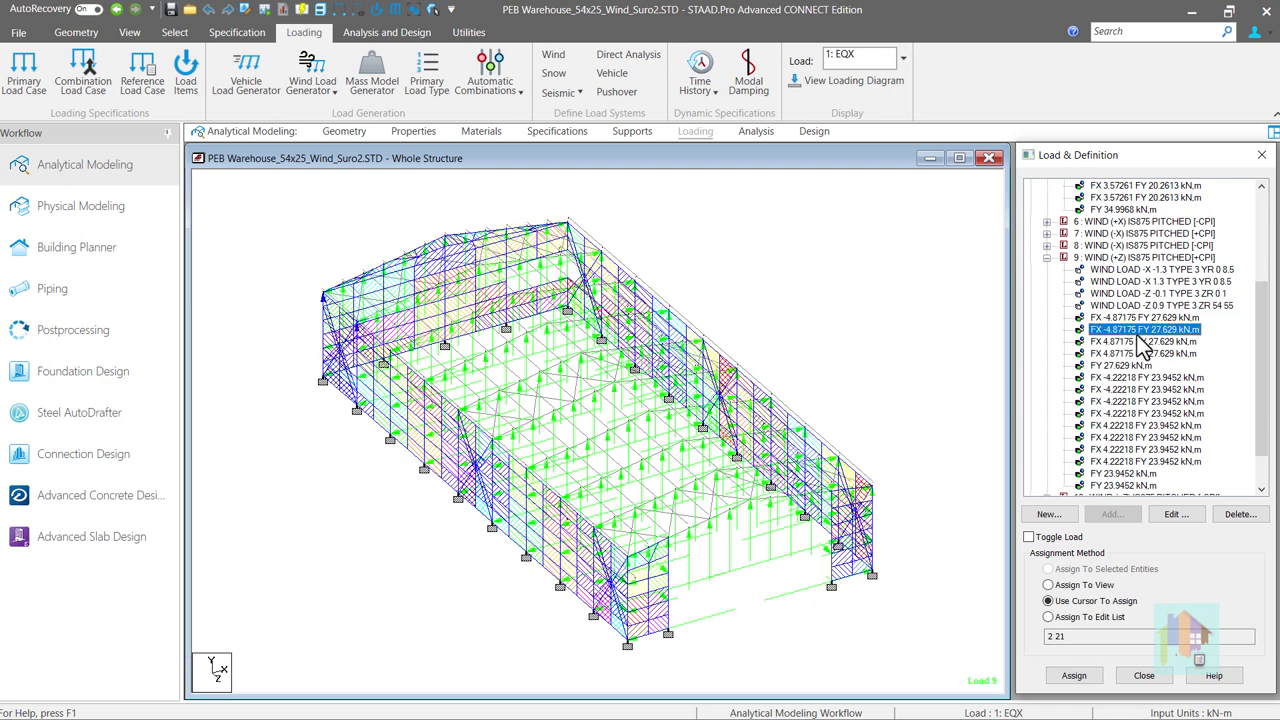
left_click(1138, 346)
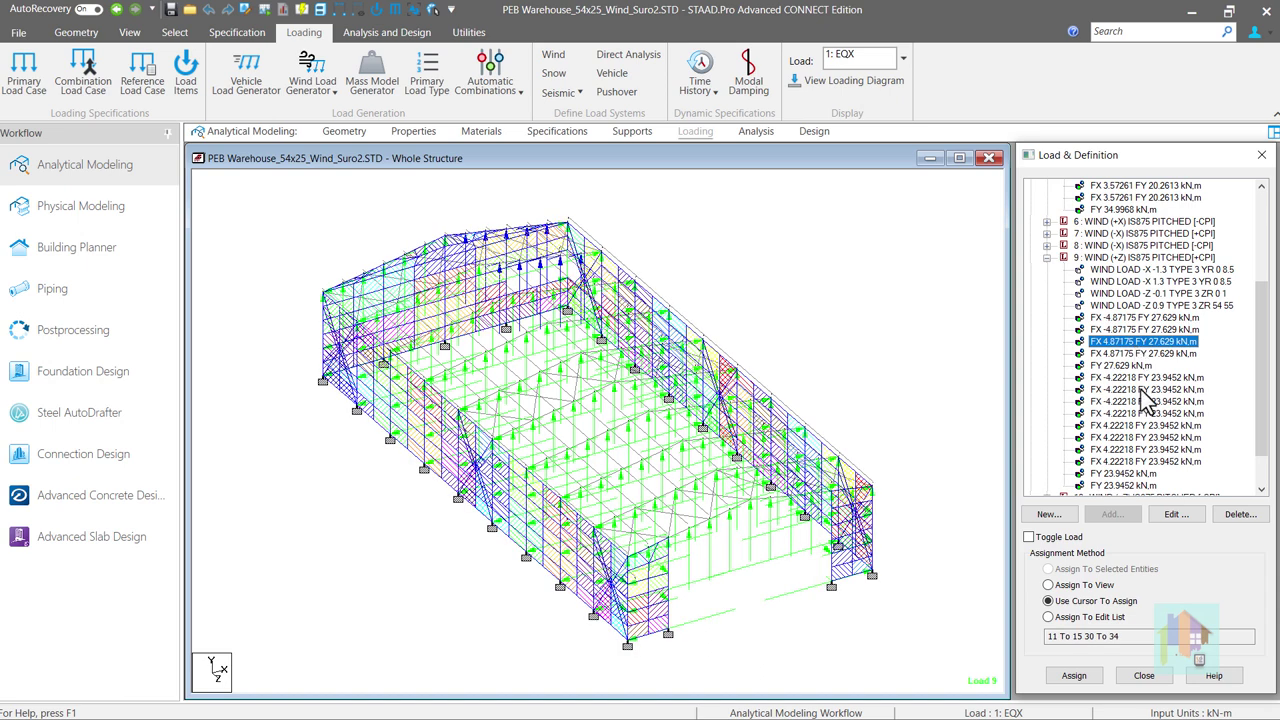
left_click(1140, 390)
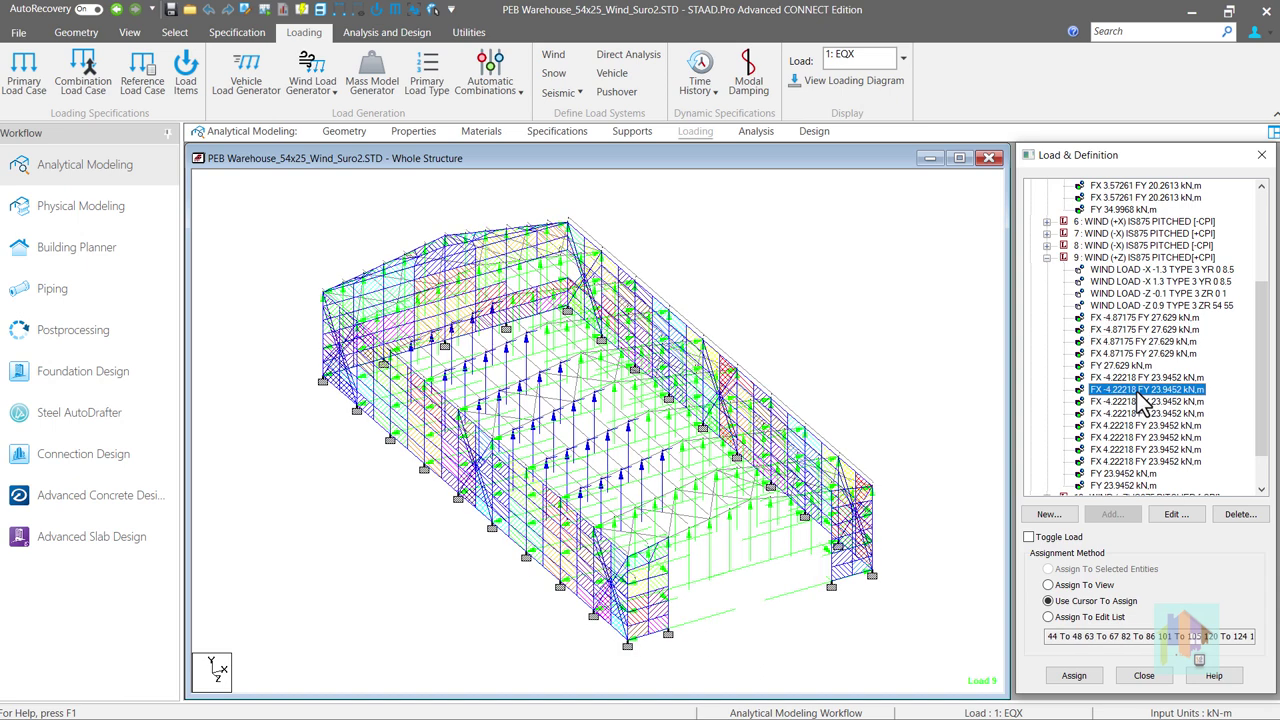
left_click(1140, 438)
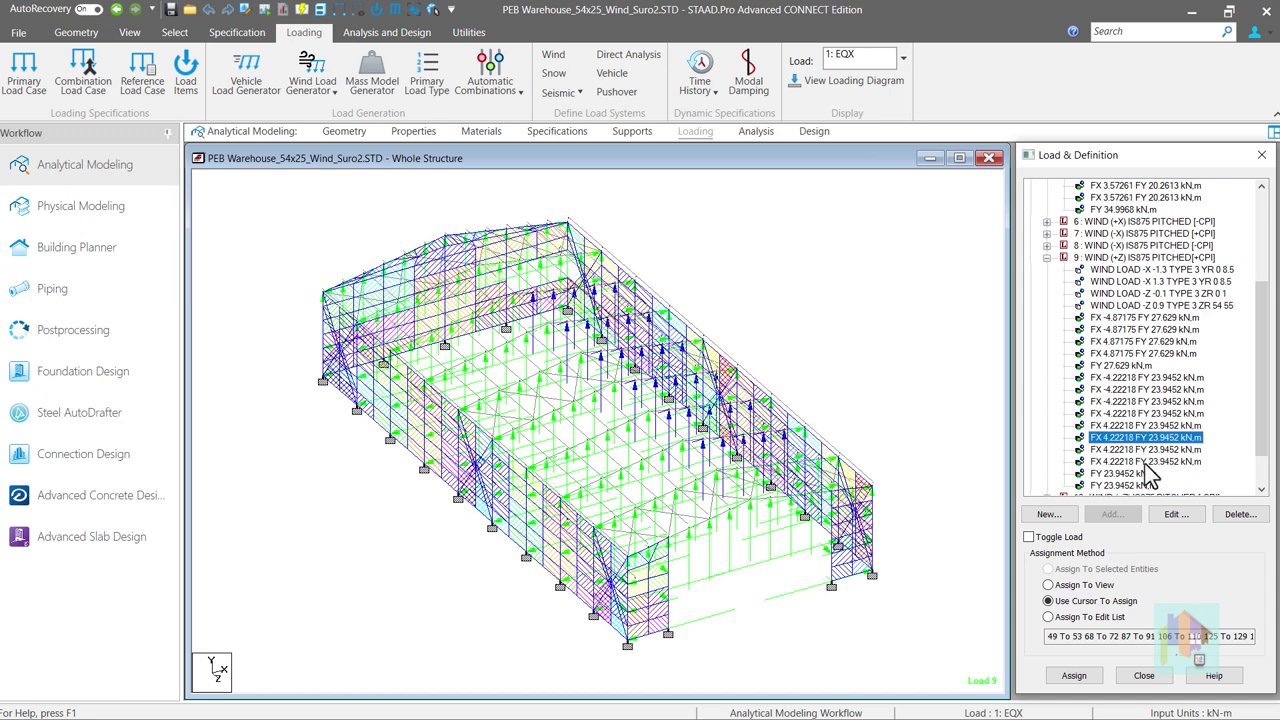
left_click(1138, 484)
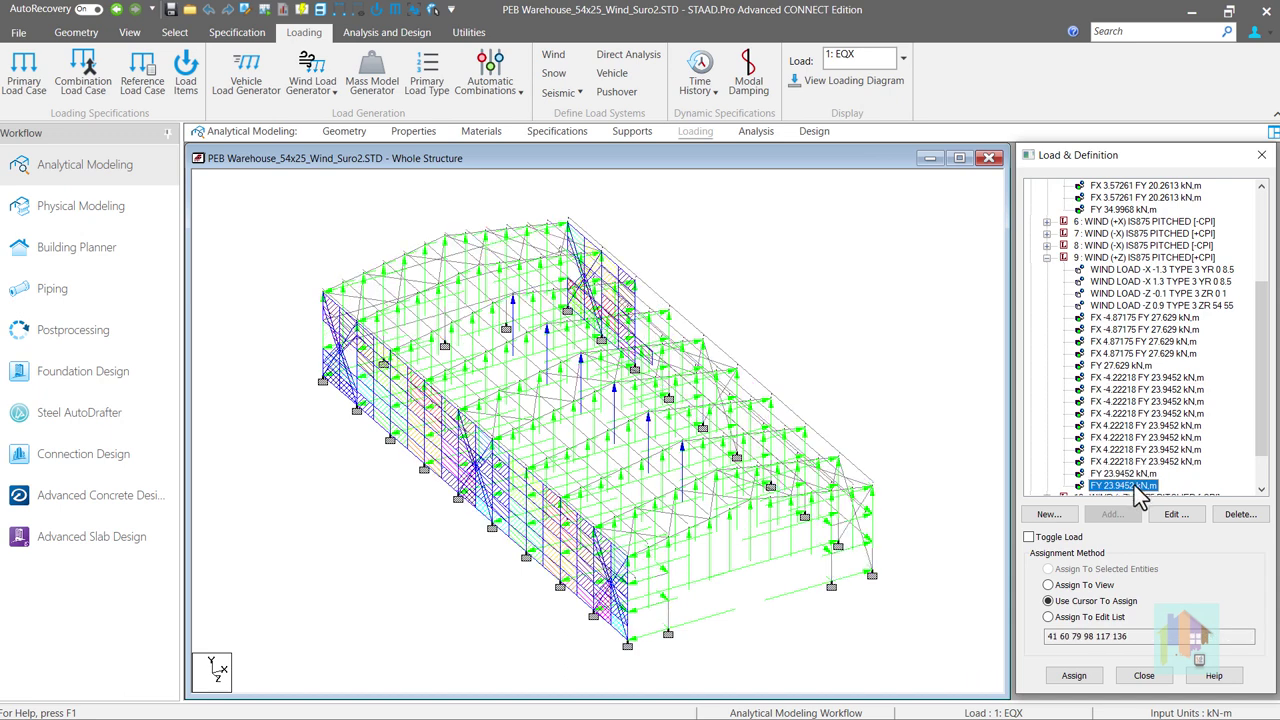